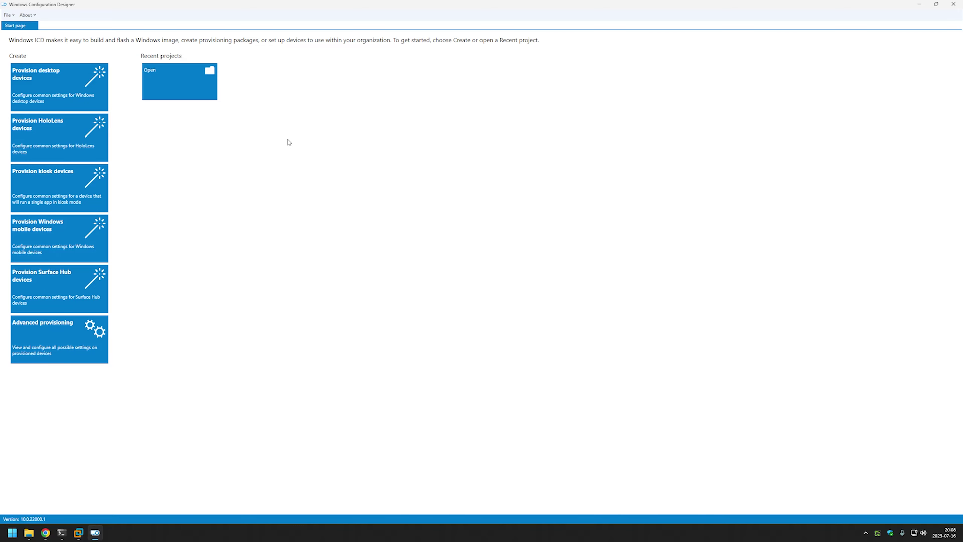
# Step: Create a new provisioning project named skip_oobe with settings for all Windows desktop editions and no imported package
pyautogui.click(7, 15)
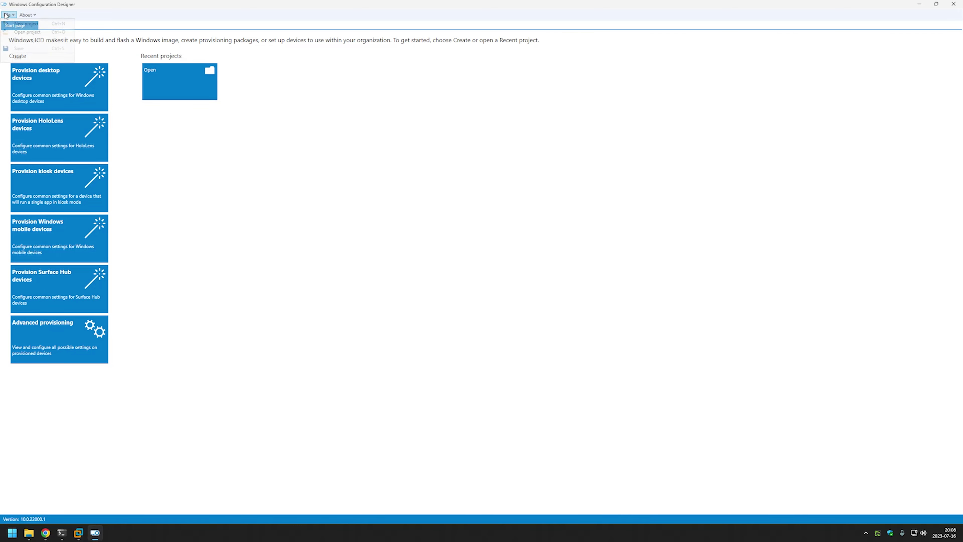
pyautogui.click(13, 23)
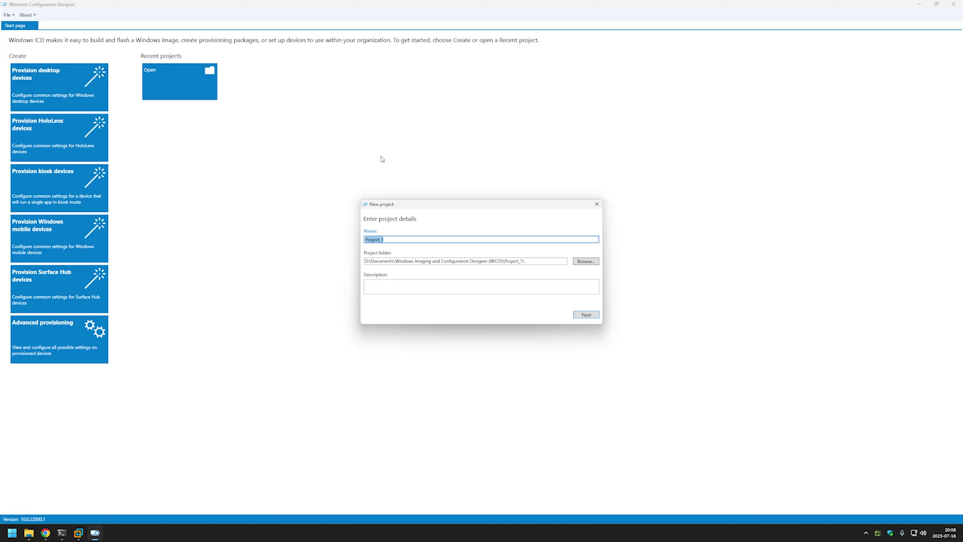
pyautogui.write('skip_oobe')
pyautogui.click(578, 315)
pyautogui.click(579, 314)
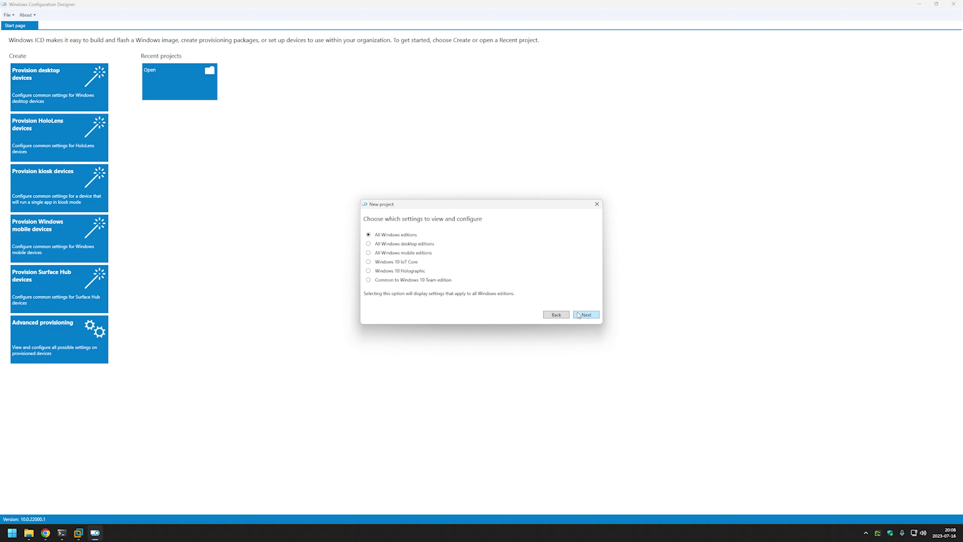
pyautogui.click(392, 247)
pyautogui.click(594, 317)
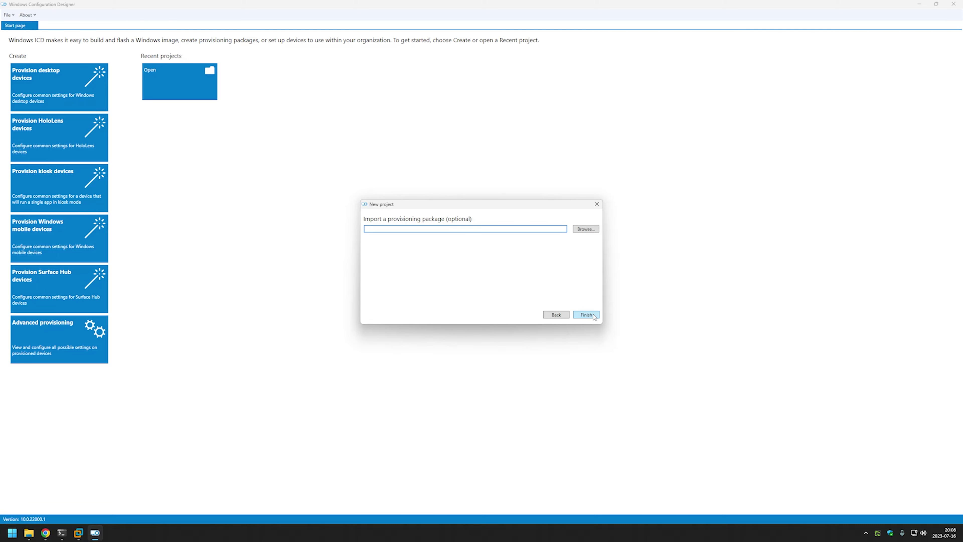
pyautogui.click(593, 316)
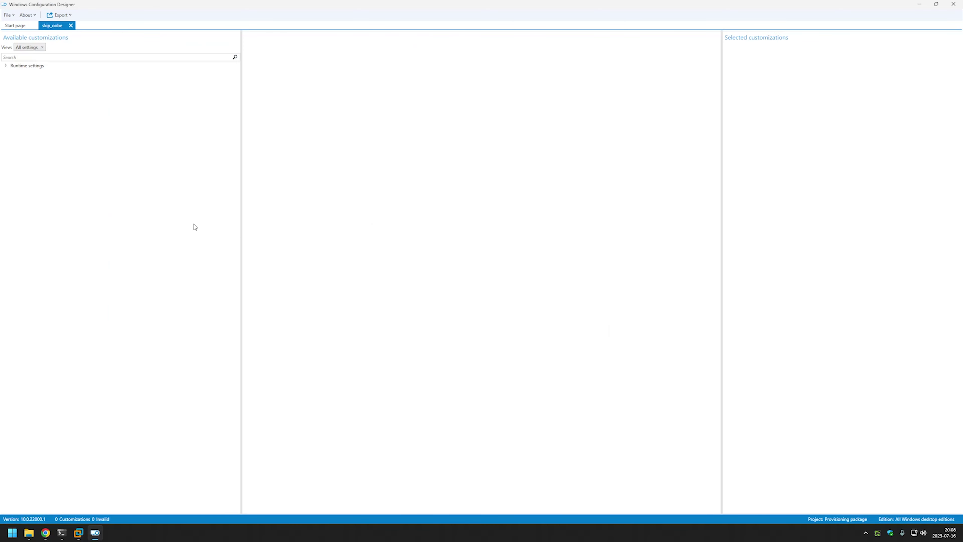
# Step: Set the HideOobe option under the OOBE Desktop runtime settings to TRUE
pyautogui.click(6, 66)
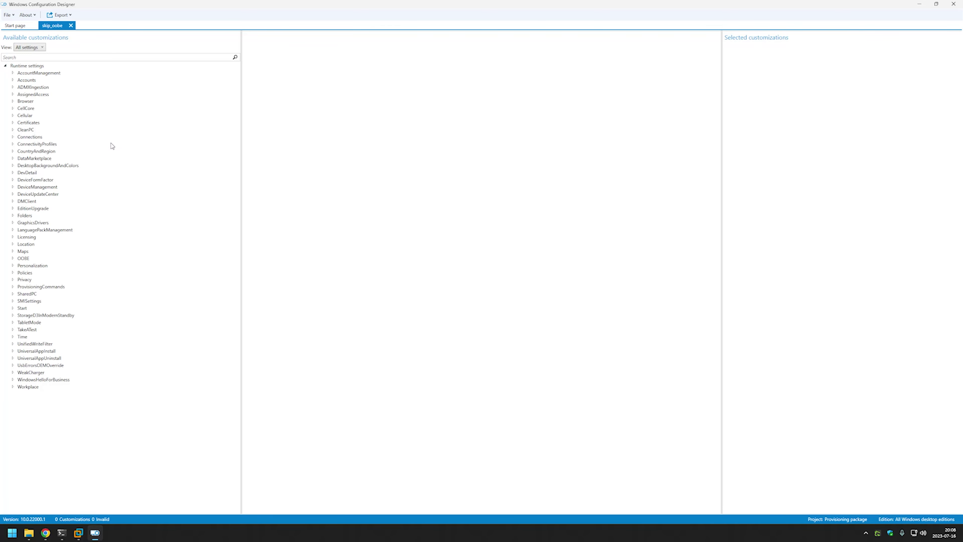
pyautogui.click(13, 258)
pyautogui.click(21, 266)
pyautogui.click(45, 280)
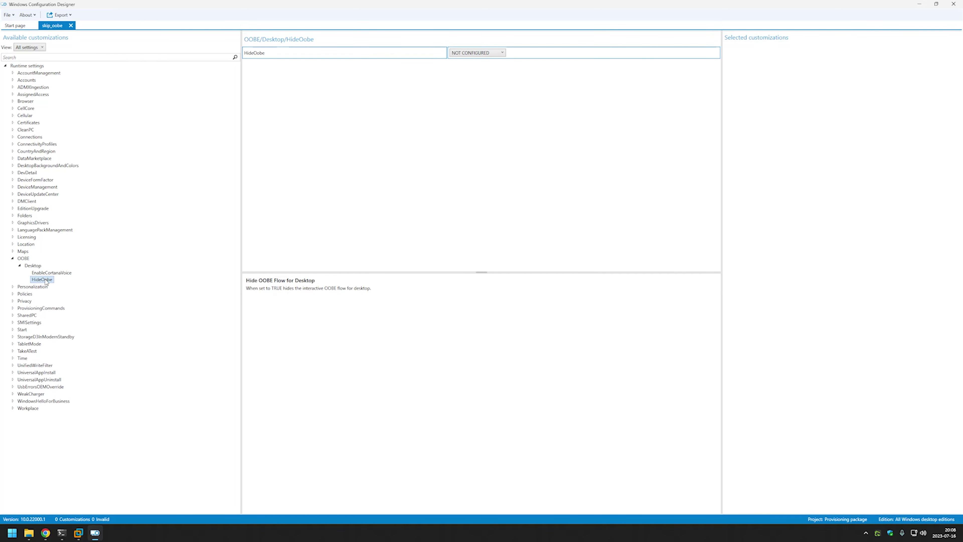
pyautogui.click(486, 55)
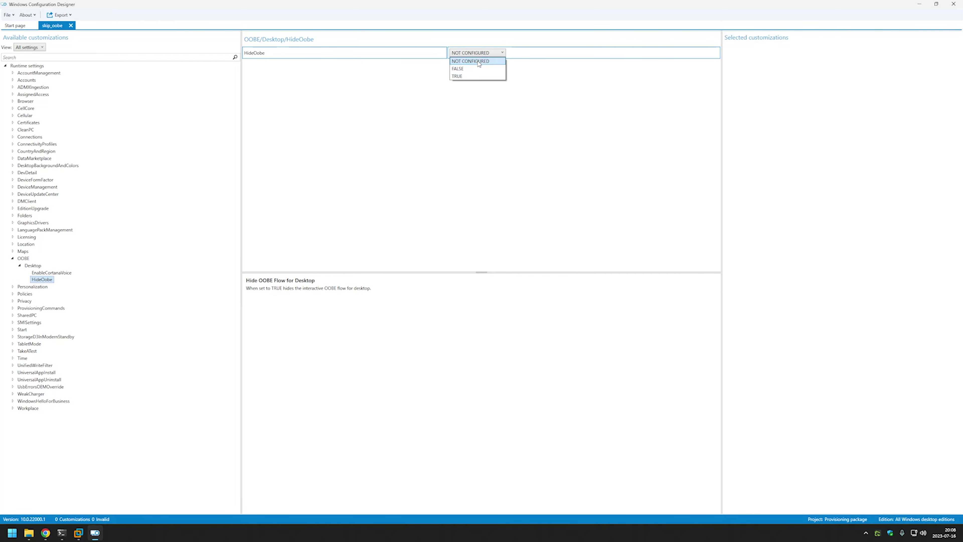
pyautogui.click(467, 79)
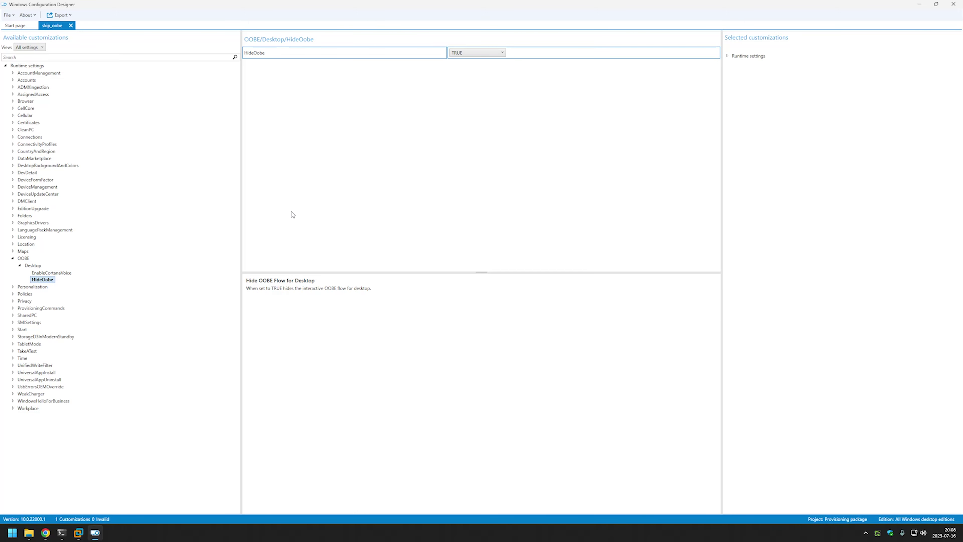
# Step: Open the Command list for PrimaryContext within the ProvisioningCommands runtime settings
pyautogui.click(13, 309)
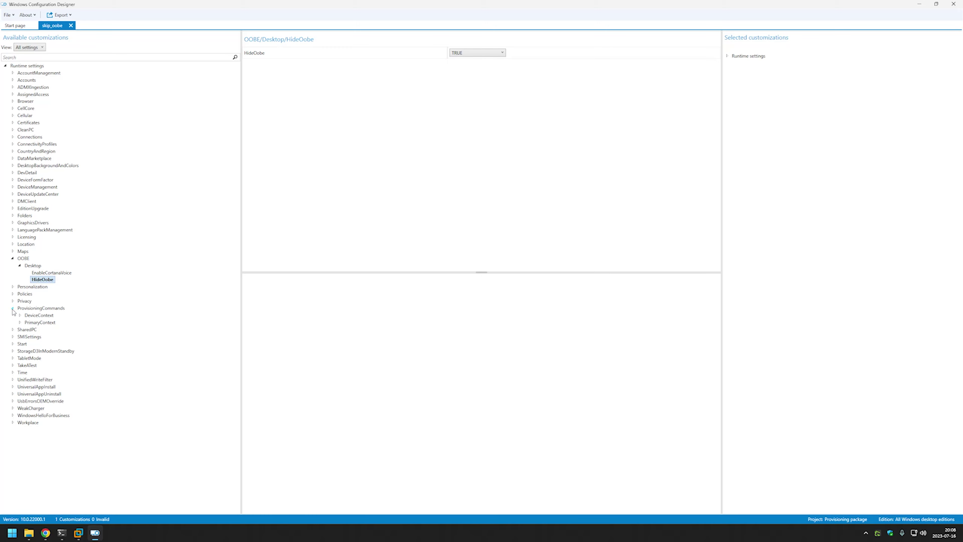
pyautogui.click(20, 322)
pyautogui.click(43, 329)
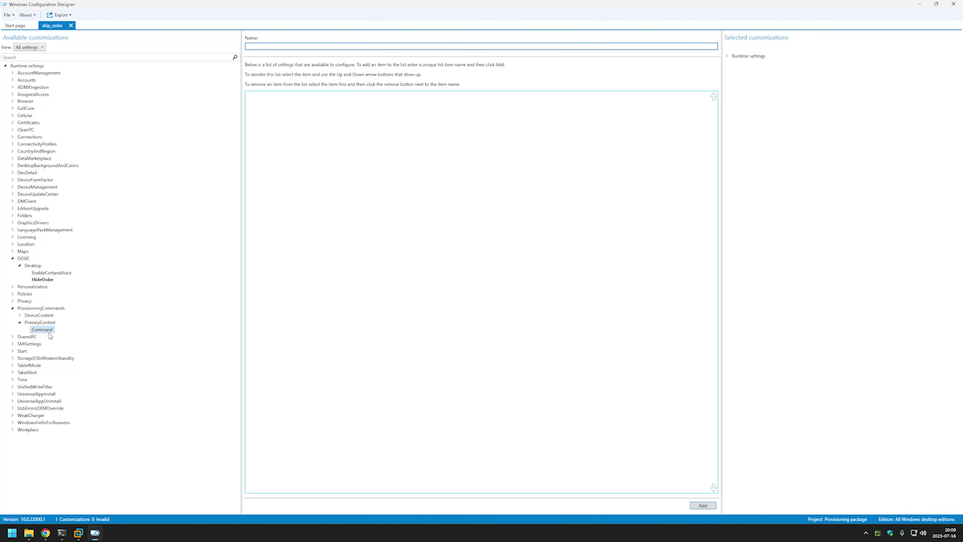
# Step: Review the readme's provisioning commands in Chrome and the Accounts Users settings in Windows Configuration Designer
pyautogui.click(45, 533)
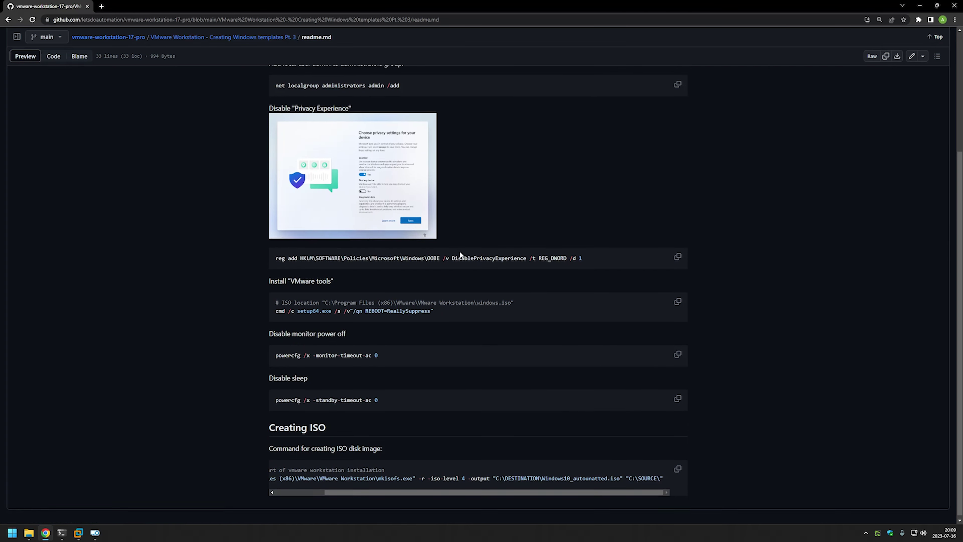
pyautogui.scroll(4, 460, 254)
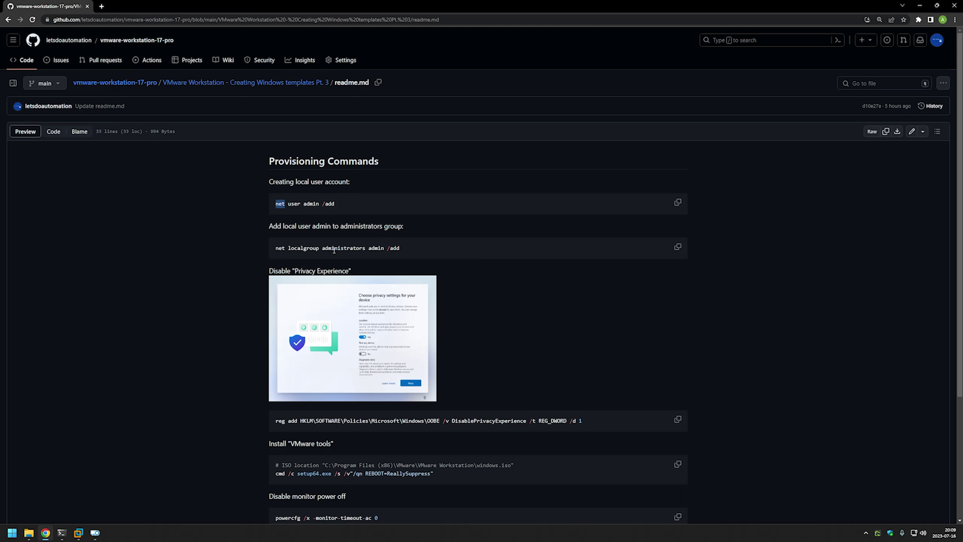
pyautogui.click(96, 533)
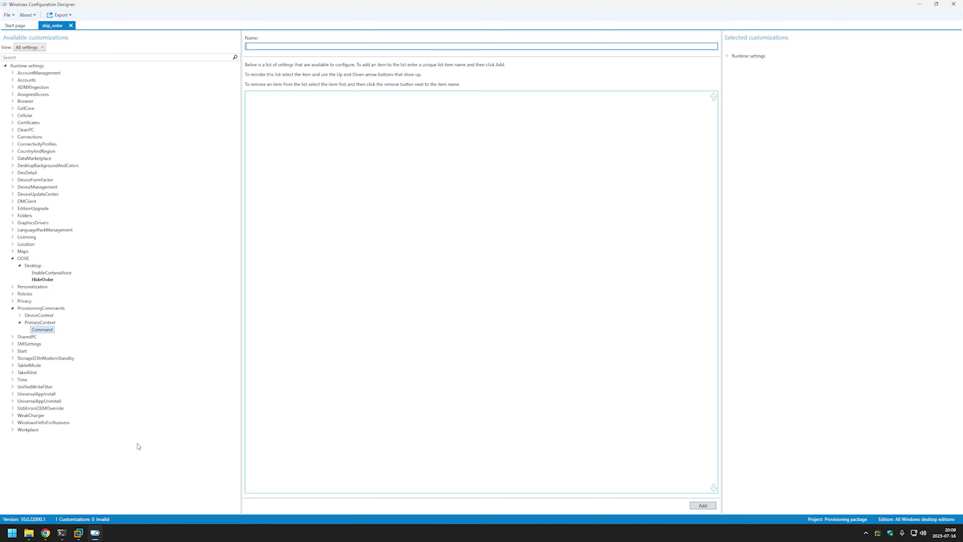
pyautogui.doubleClick(33, 80)
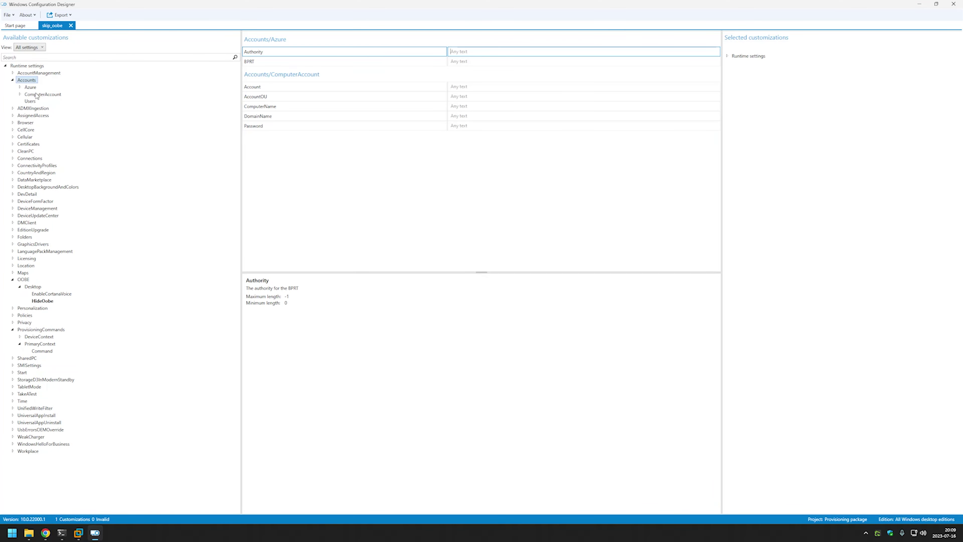
pyautogui.click(30, 100)
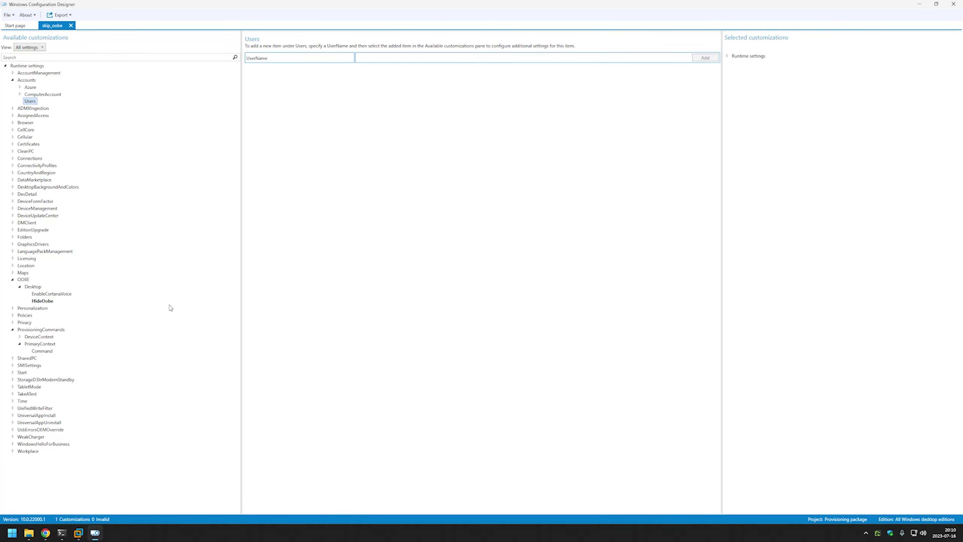
# Step: Add a PrimaryContext command named create_local_user with the command line "net user admin /add", copied from the readme in Chrome
pyautogui.click(45, 532)
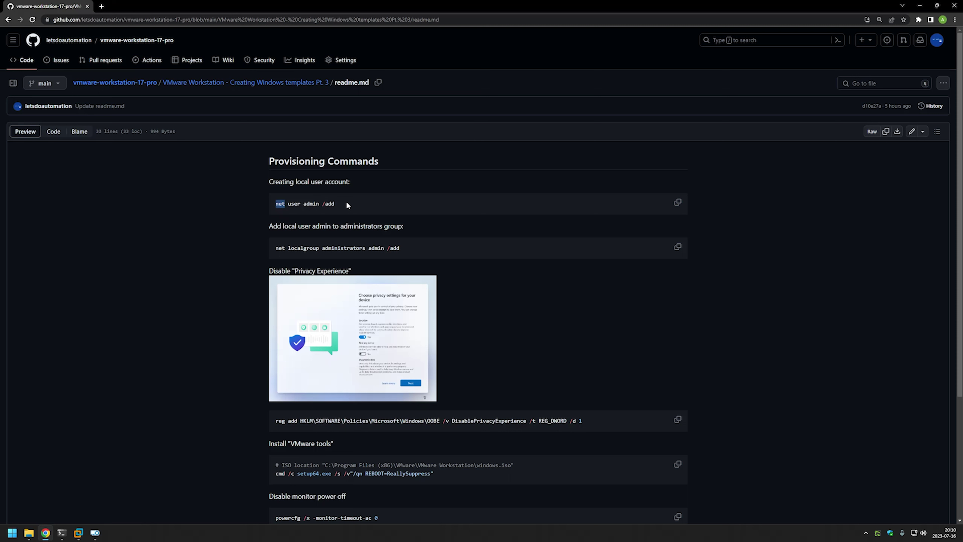
pyautogui.moveTo(346, 204); pyautogui.dragTo(276, 204)
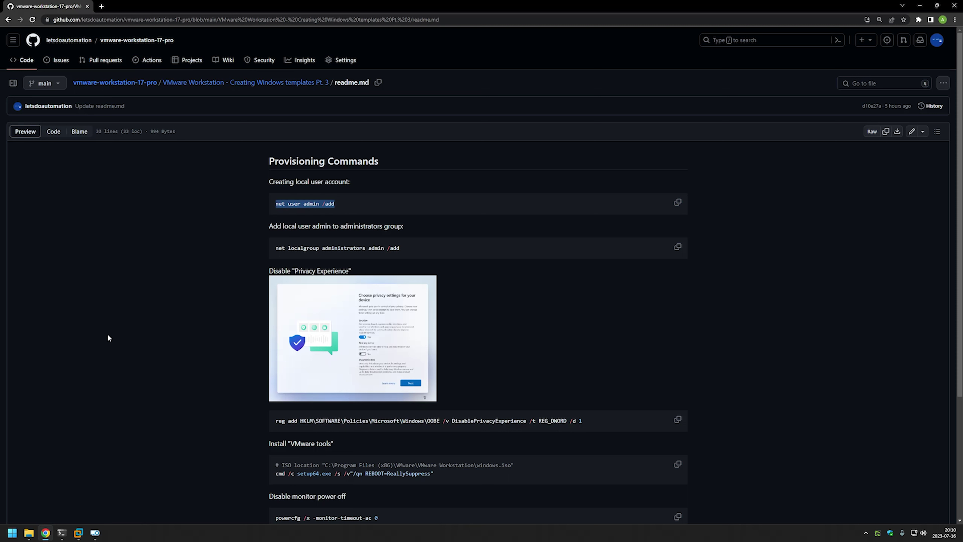
pyautogui.click(95, 533)
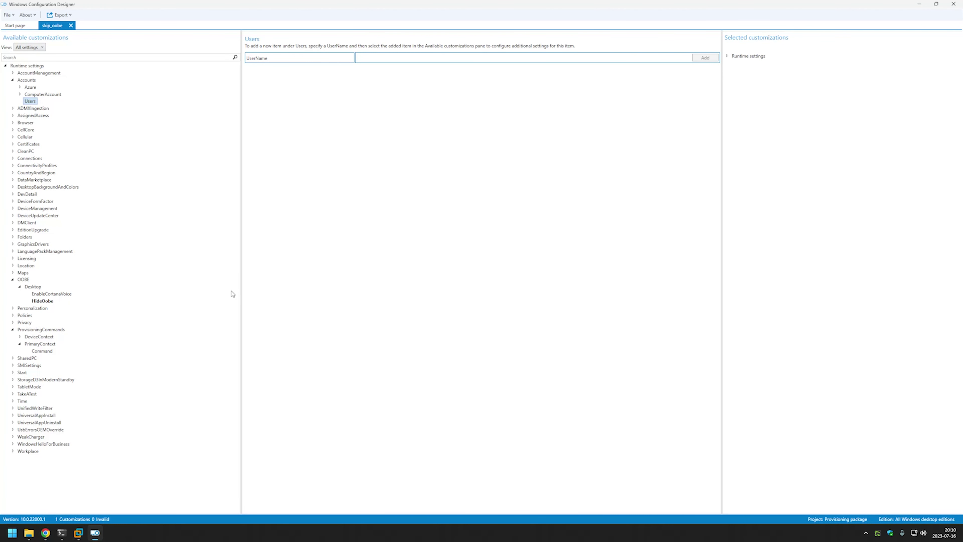
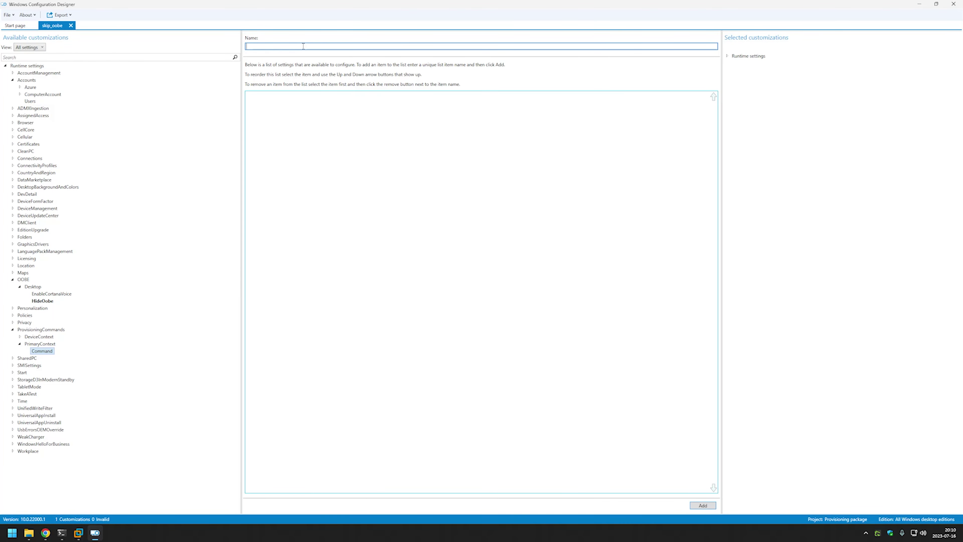
pyautogui.write('create_local_user')
pyautogui.click(702, 506)
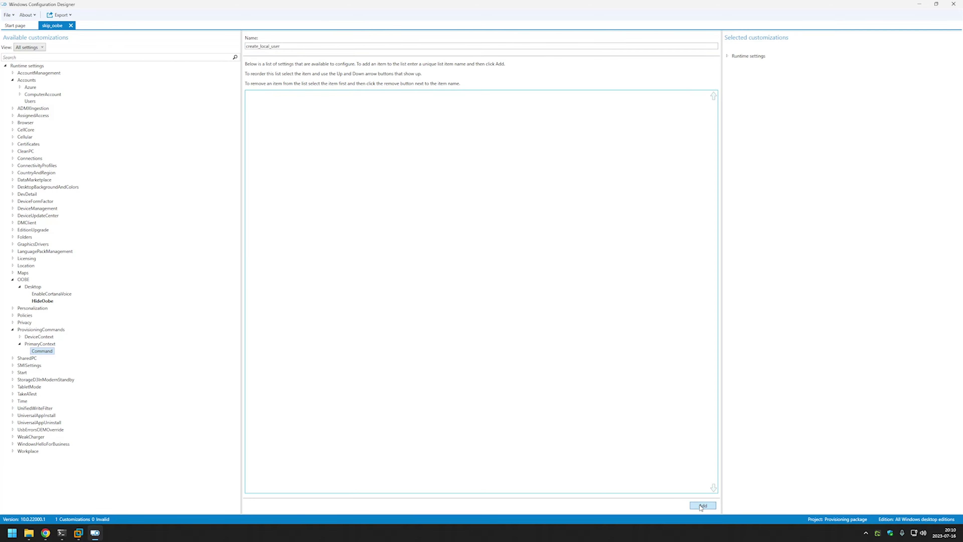
pyautogui.click(54, 359)
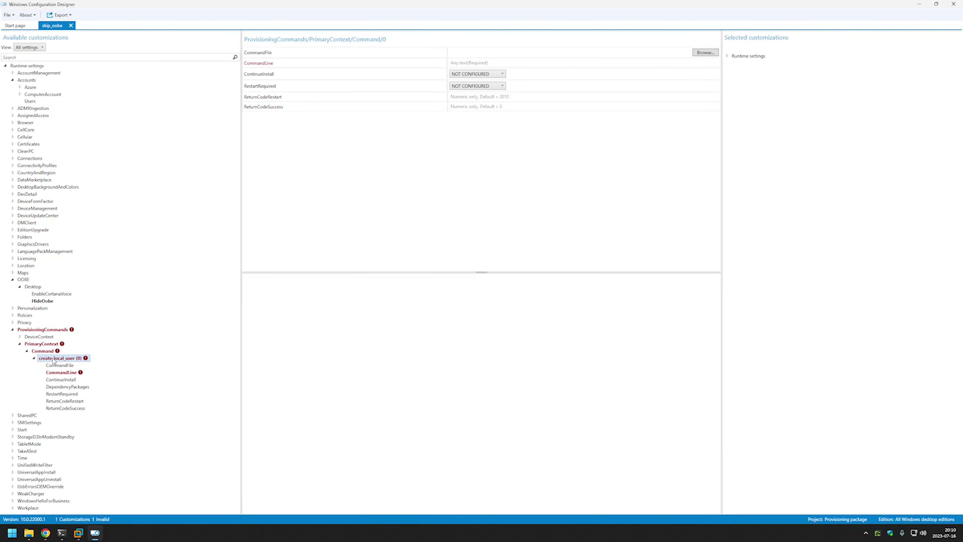
pyautogui.click(481, 63)
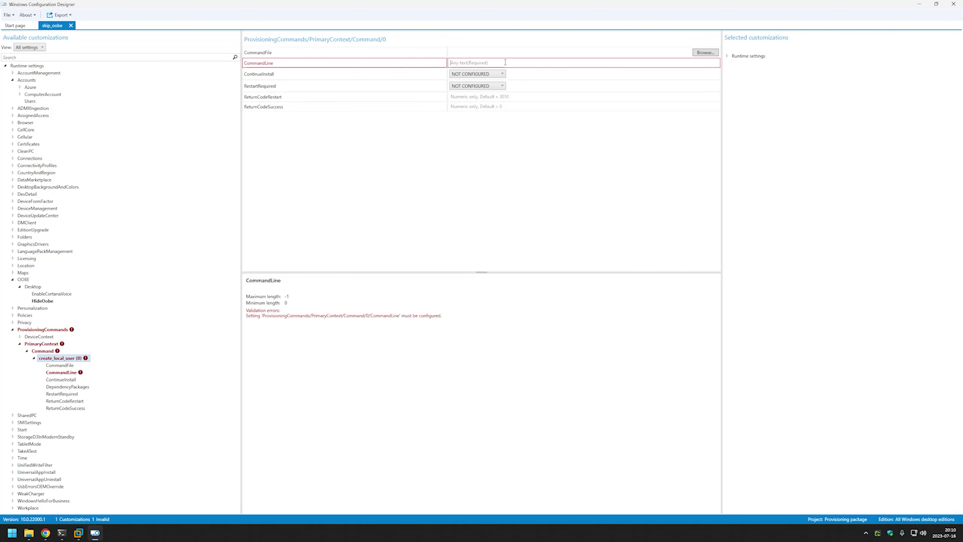
pyautogui.hotkey('ctrl', 'v')
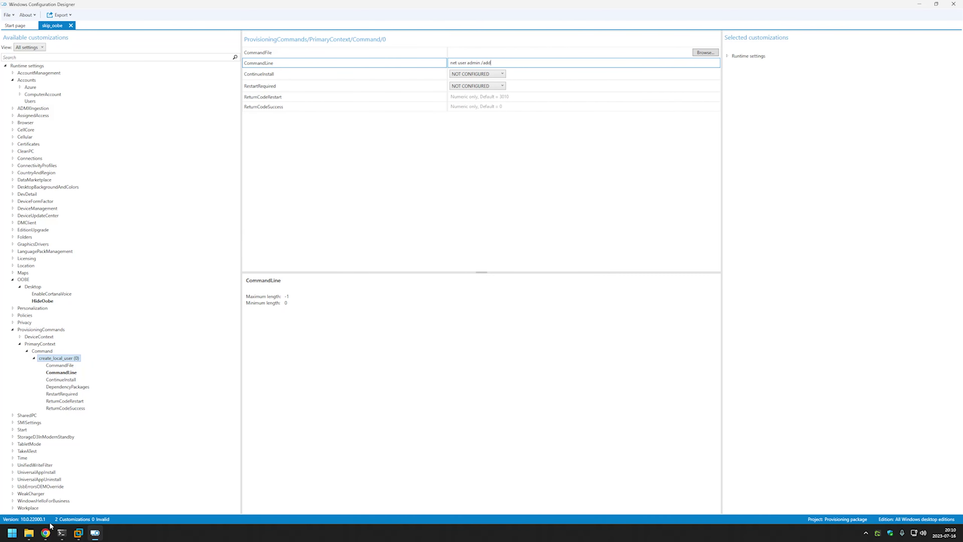
# Step: Add a PrimaryContext command named add_admin_to_administrators with the command line "net localgroup administrators admin /add", copied from the readme in Chrome
pyautogui.click(45, 533)
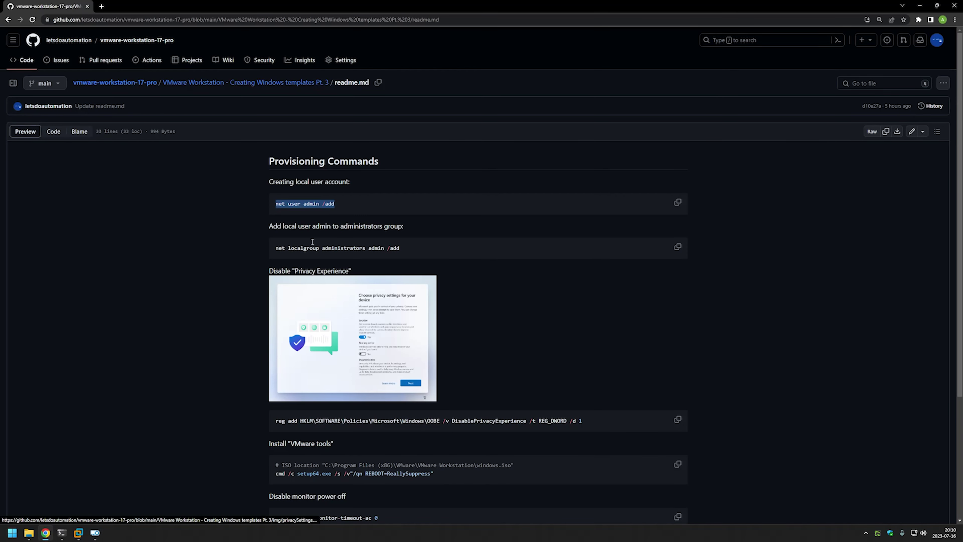
pyautogui.moveTo(416, 247); pyautogui.dragTo(278, 250)
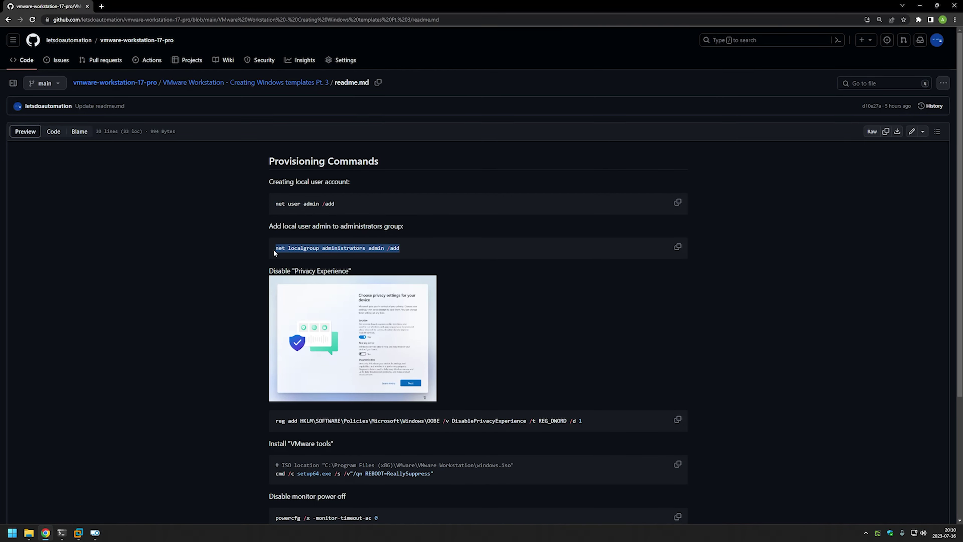
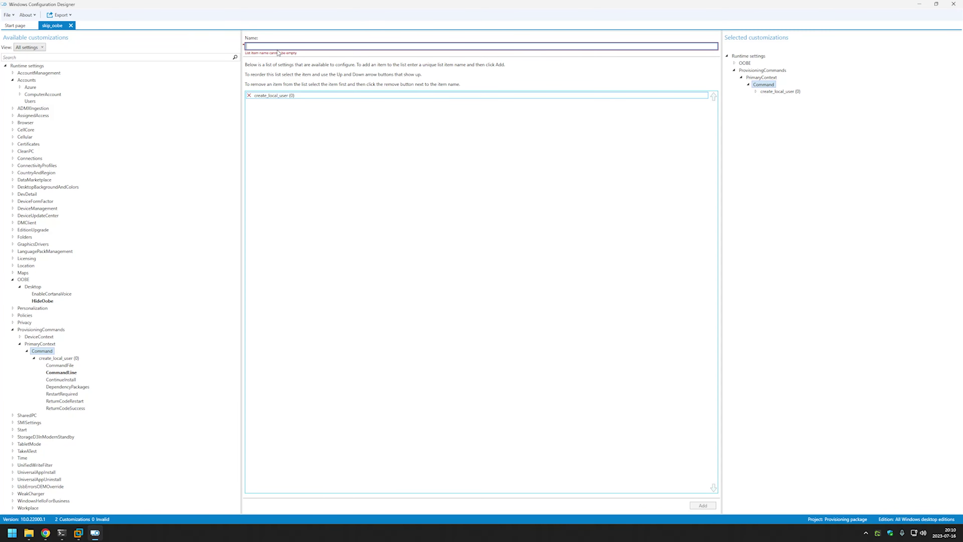
pyautogui.write('add_admin_to_administrators')
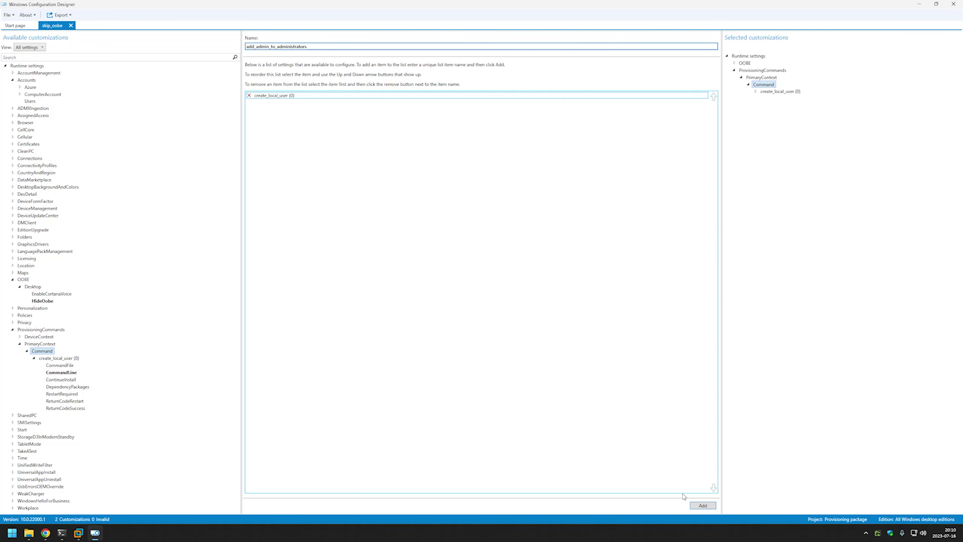
pyautogui.click(698, 506)
pyautogui.click(90, 414)
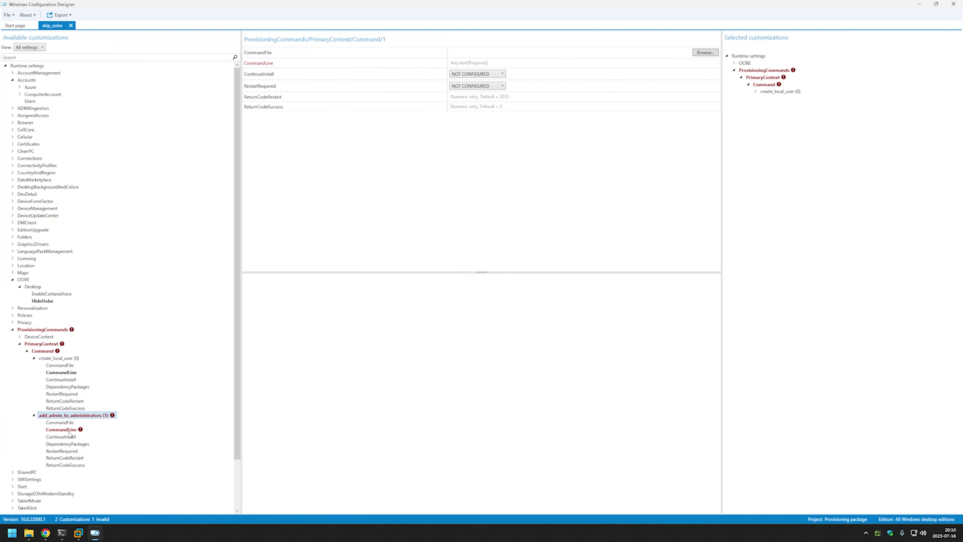
pyautogui.click(72, 415)
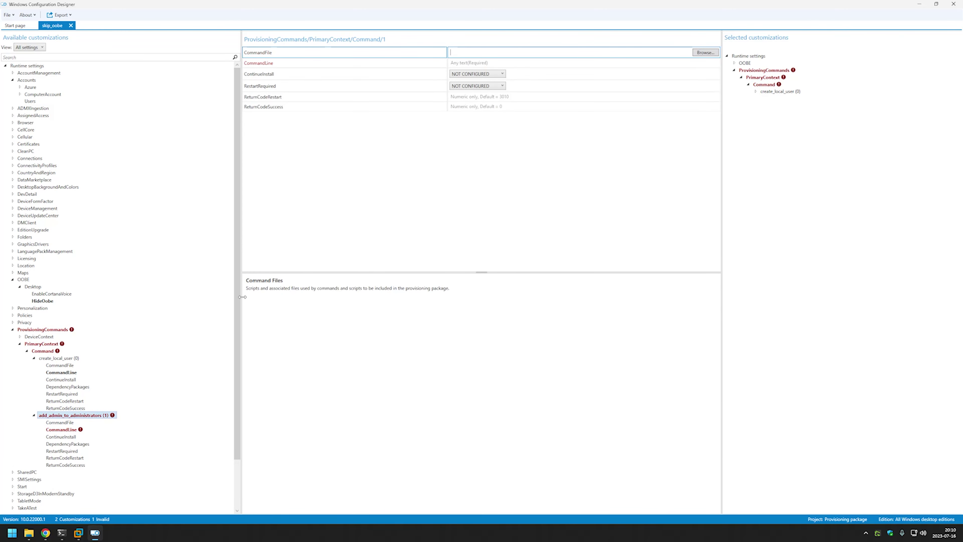
pyautogui.click(477, 63)
pyautogui.write('net localgroup administrators admin /add')
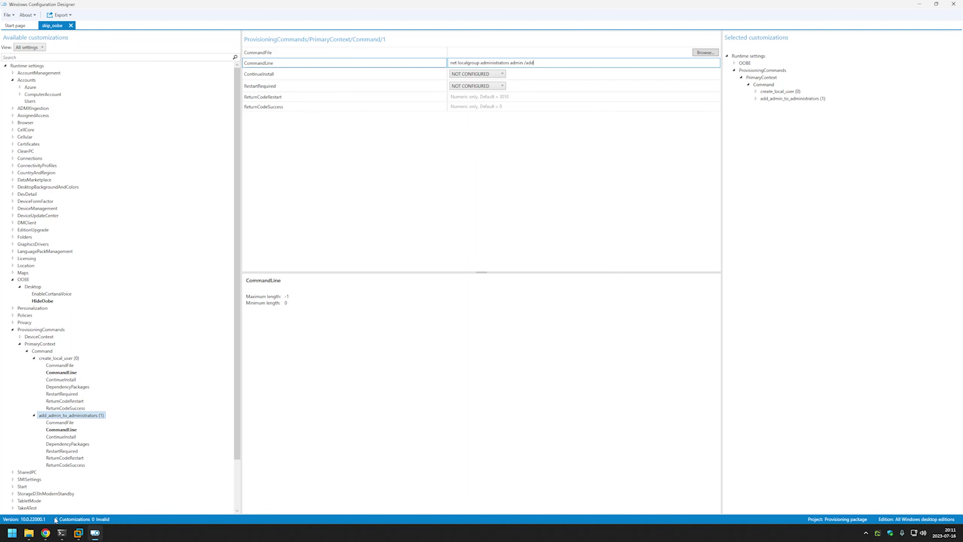
# Step: Copy the "reg add" command that sets DisablePrivacyExperience to 1 from the readme in Chrome
pyautogui.click(45, 532)
pyautogui.scroll(-3, 198, 323)
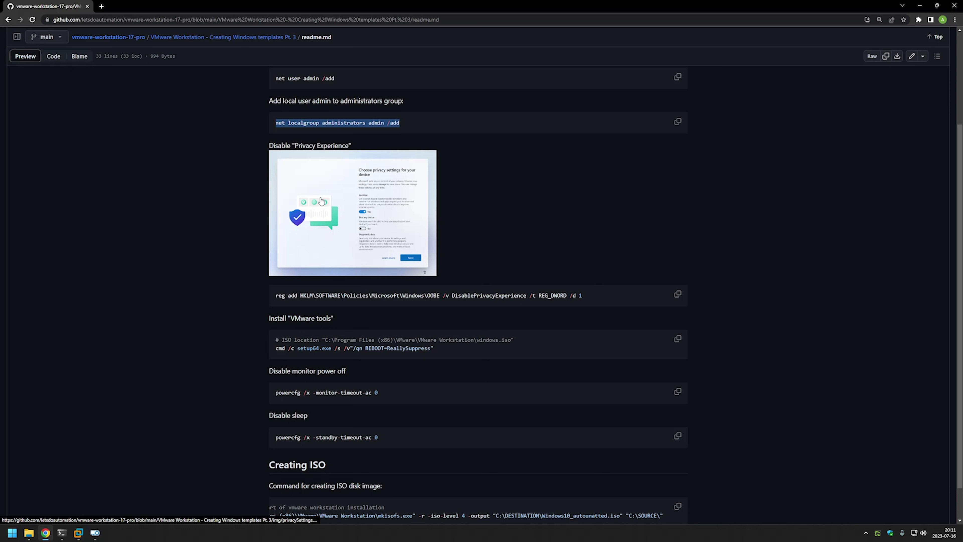
pyautogui.moveTo(275, 295); pyautogui.dragTo(579, 290)
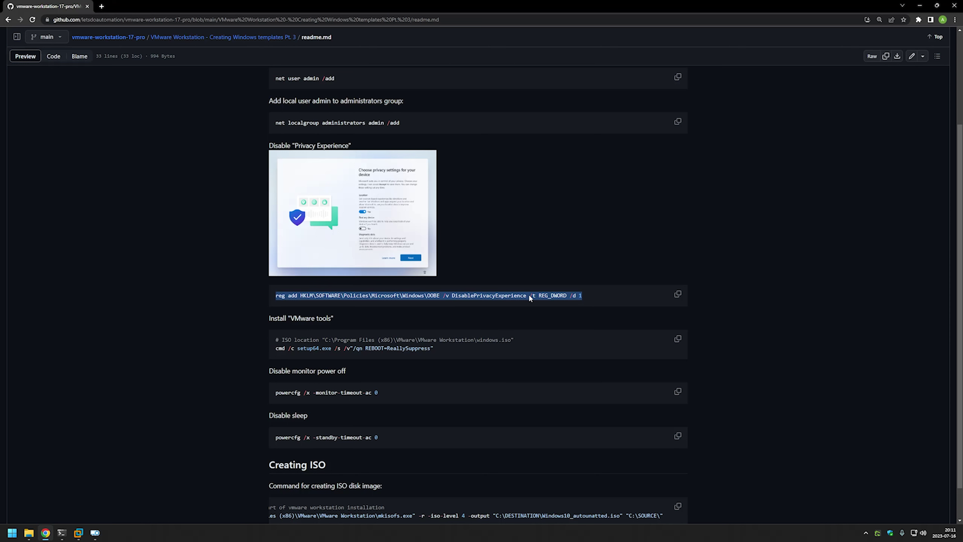
pyautogui.rightClick(512, 296)
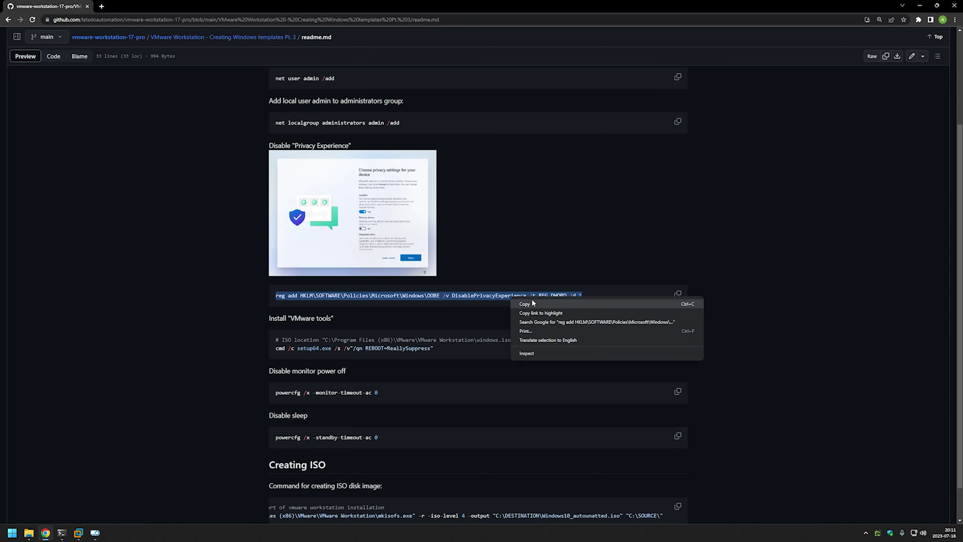
pyautogui.click(536, 303)
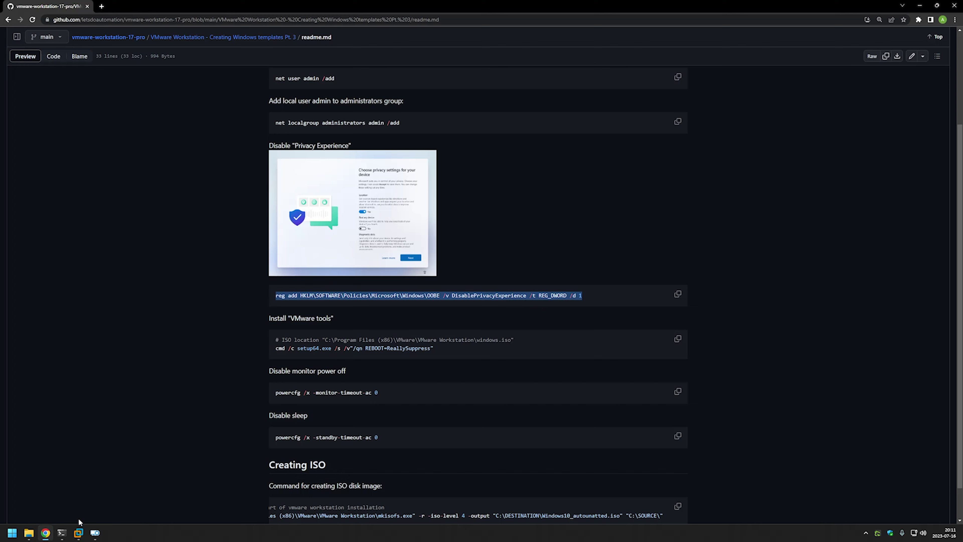
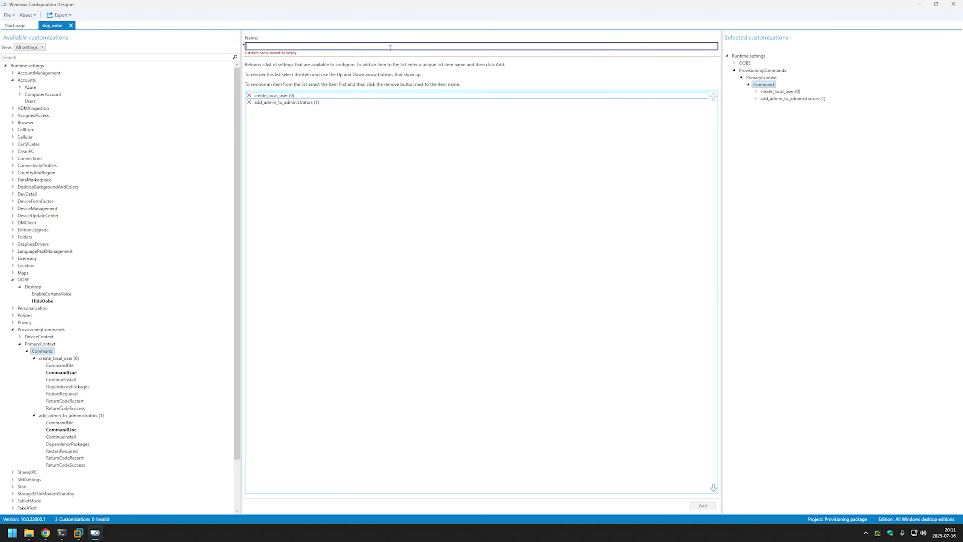
# Step: In Windows Configuration Designer, add a command named disable_privacy_settings with the command line "reg add HKLM\SOFTWARE\Policies\Microsoft\Windows\OOBE /v DisablePrivacyExperience /t REG_DWORD /d 1"
pyautogui.write('disable_privacy_settings')
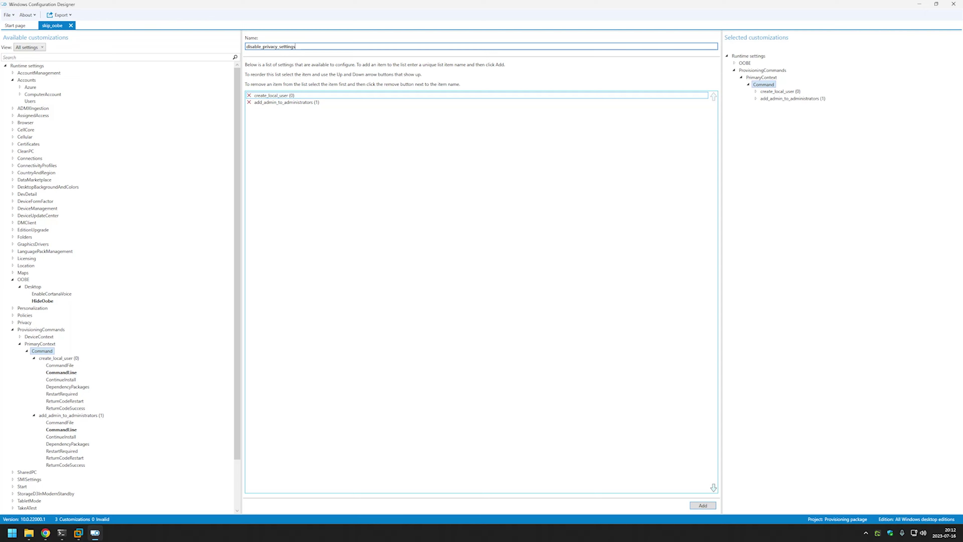
pyautogui.click(702, 505)
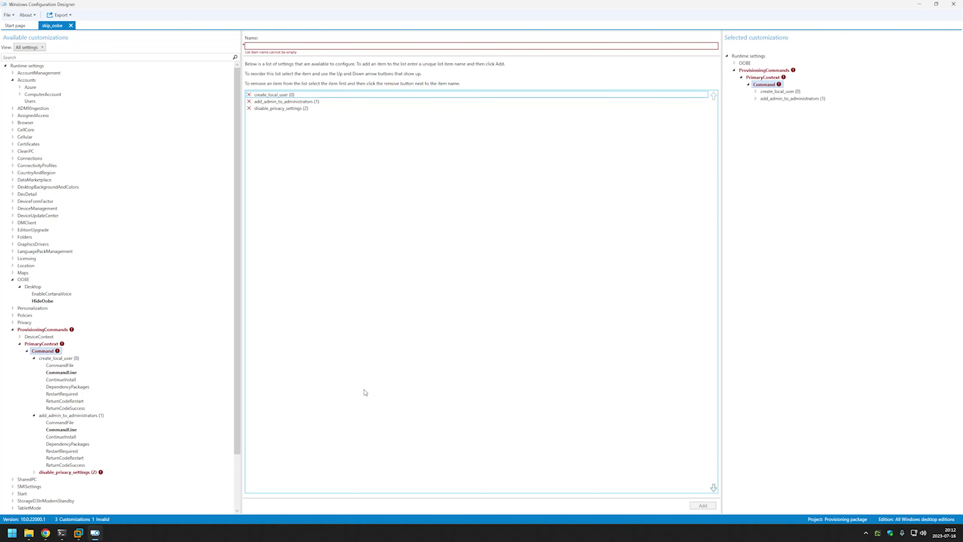
pyautogui.click(64, 471)
pyautogui.click(513, 62)
pyautogui.write('reg add HKLM\\SOFTWARE\\Policies\\Microsoft\\Windows\\OOBE /v DisablePrivacyExperience /t REG_DWORD /d 1')
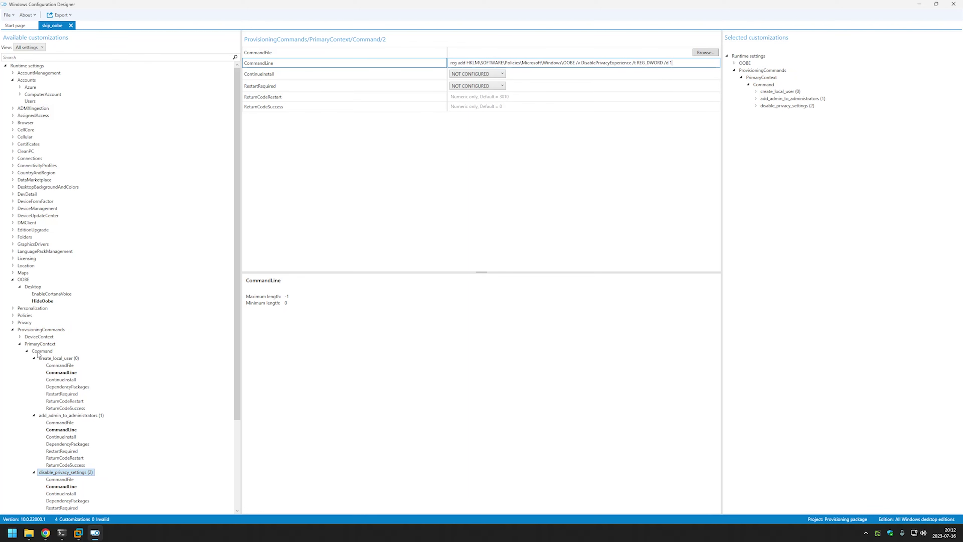
pyautogui.click(38, 351)
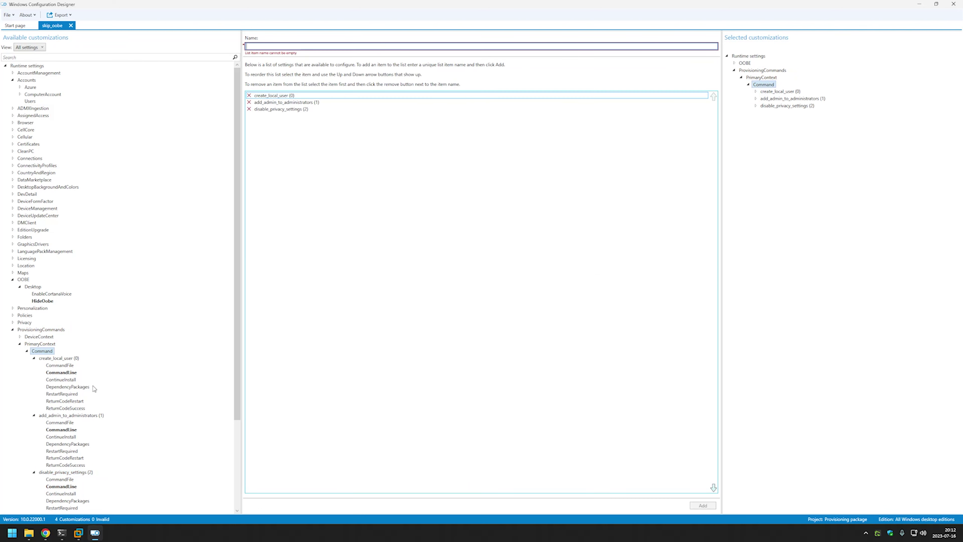
# Step: Copy the folder path "C:\Program Files (x86)\VMware\VMware Workstation" from the readme in Chrome and open that folder in File Explorer
pyautogui.click(46, 533)
pyautogui.scroll(-1, 254, 299)
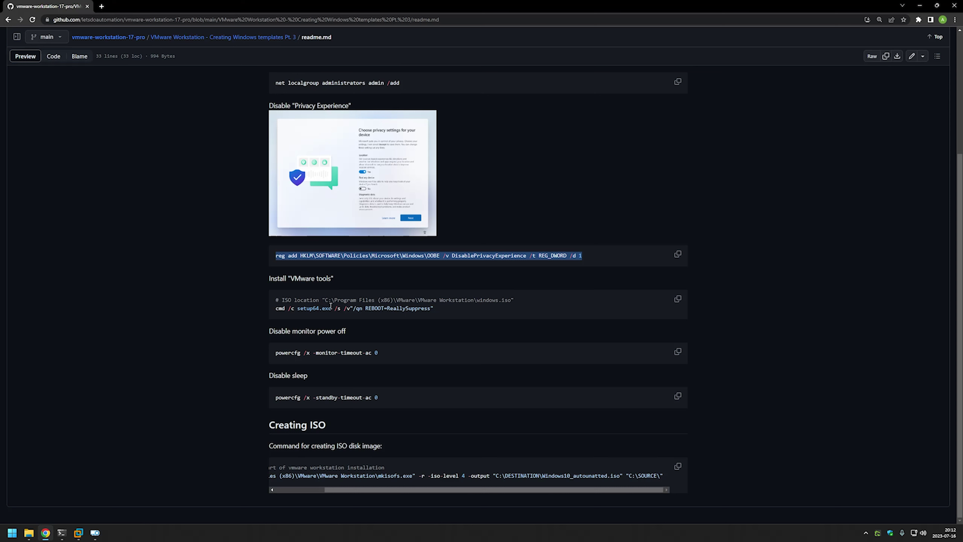
pyautogui.moveTo(323, 301); pyautogui.dragTo(475, 297)
pyautogui.hotkey('ctrl', 'c')
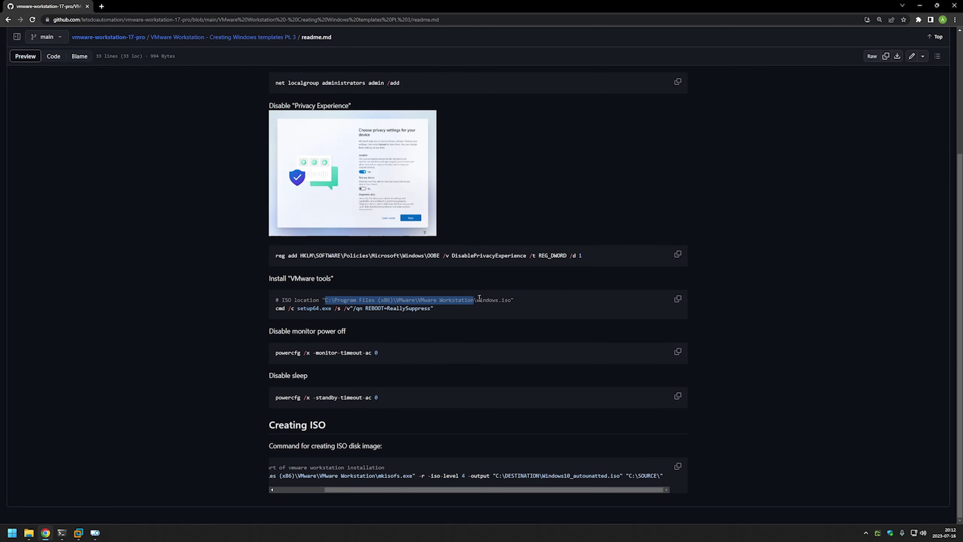
pyautogui.click(28, 533)
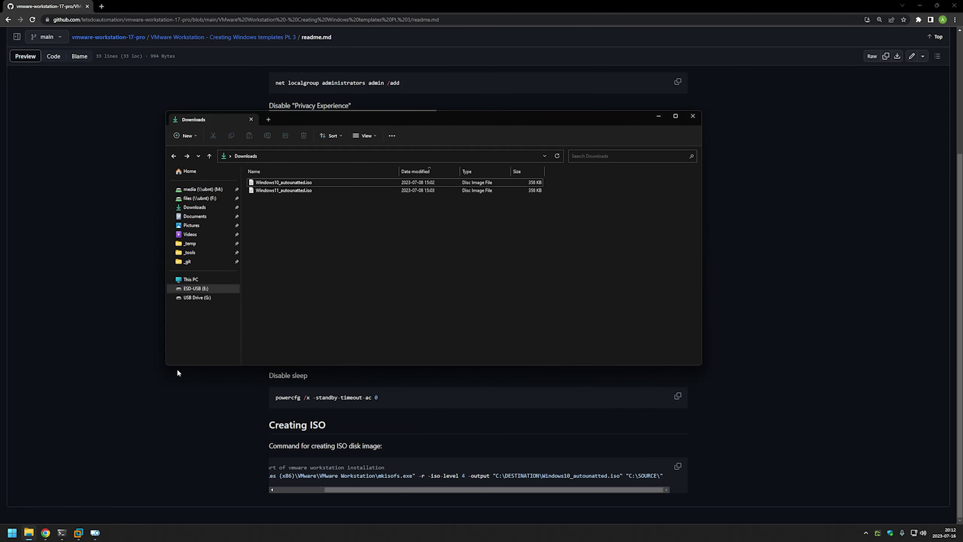
pyautogui.rightClick(291, 151)
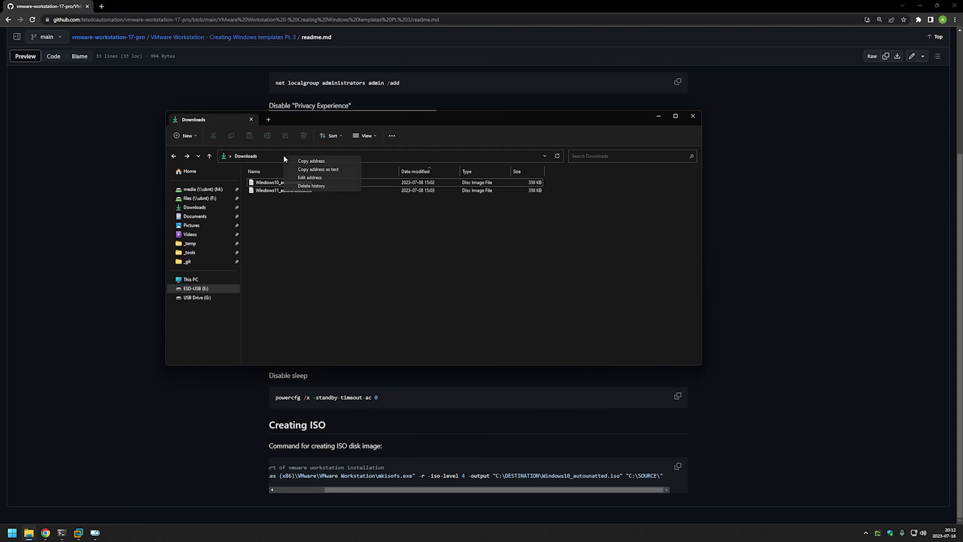
pyautogui.click(304, 178)
pyautogui.hotkey('ctrl', 'v')
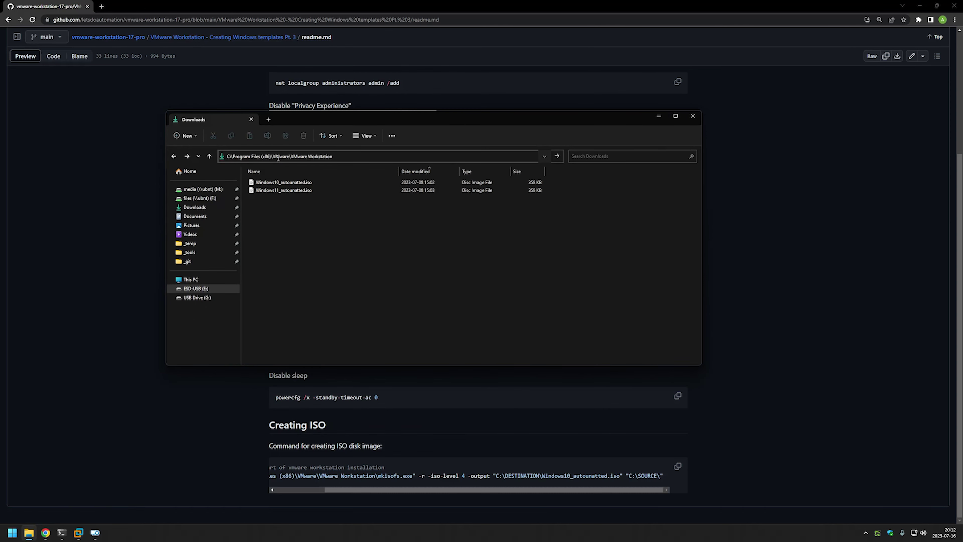
pyautogui.press('Return')
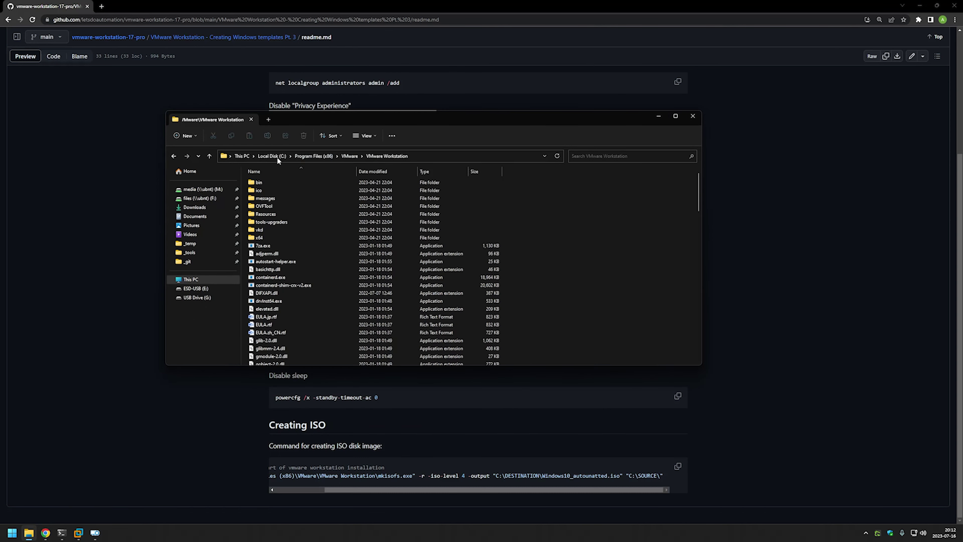
# Step: Copy windows.iso from the VMware Workstation folder into the Downloads folder
pyautogui.click(337, 230)
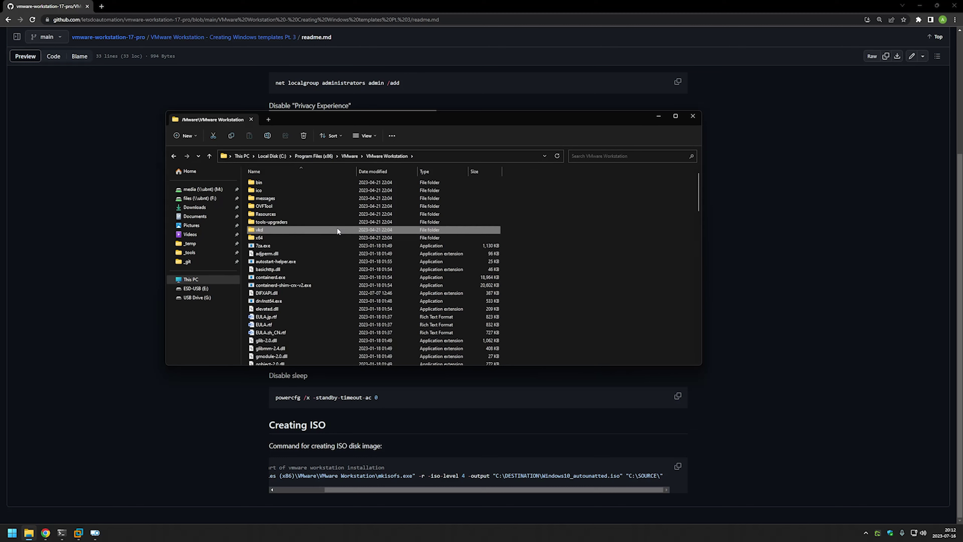
pyautogui.press('w')
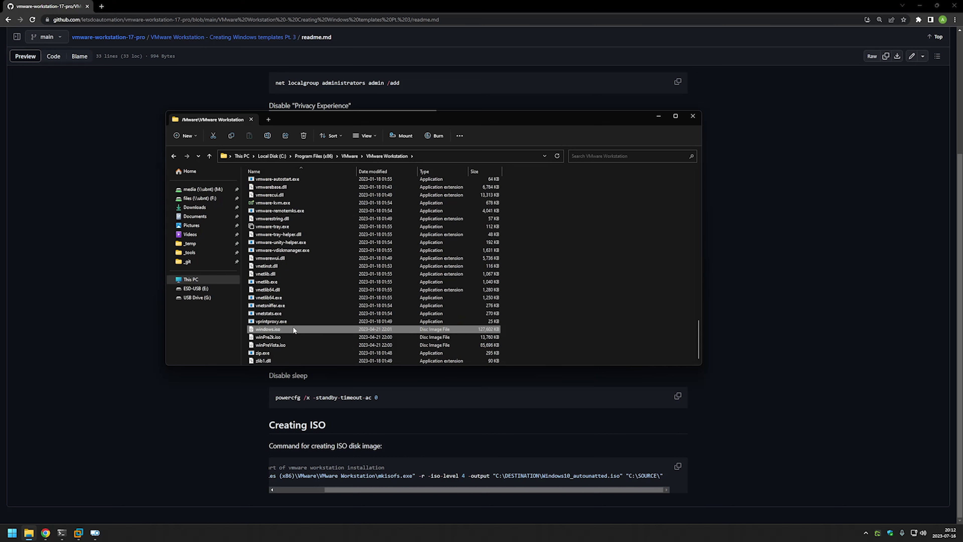
pyautogui.click(195, 207)
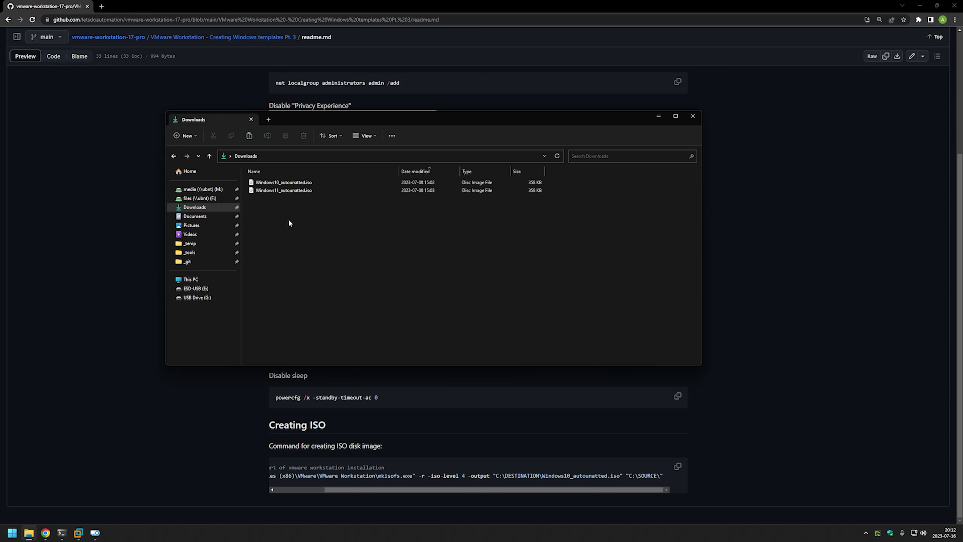
pyautogui.hotkey('ctrl', 'v')
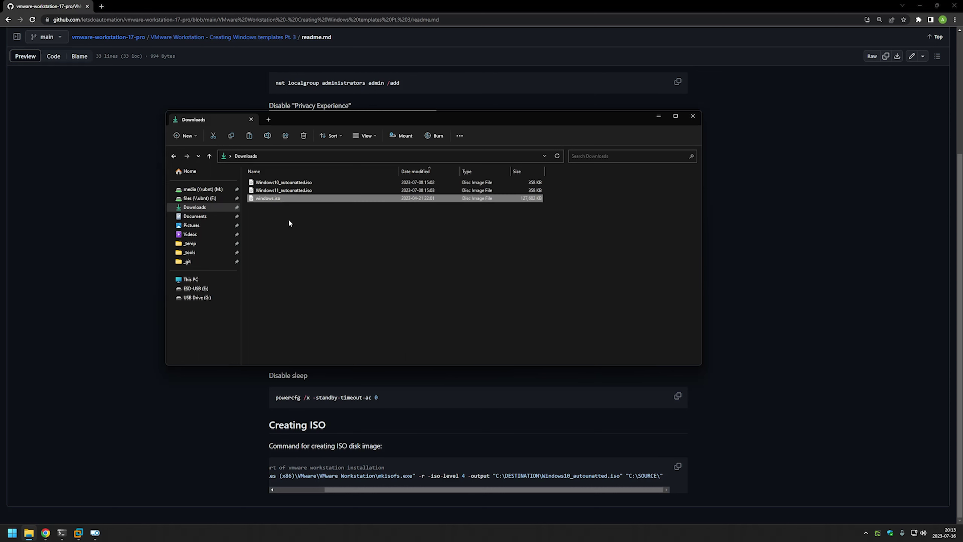
# Step: Extract windows.iso with 7-Zip into its own windows folder in Downloads and open the extracted folder
pyautogui.rightClick(278, 199)
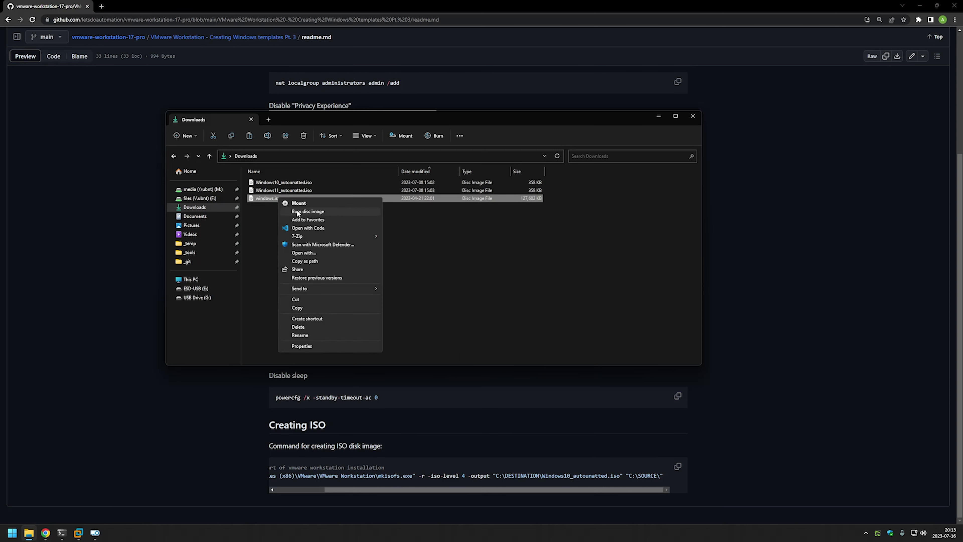
pyautogui.moveTo(308, 235)
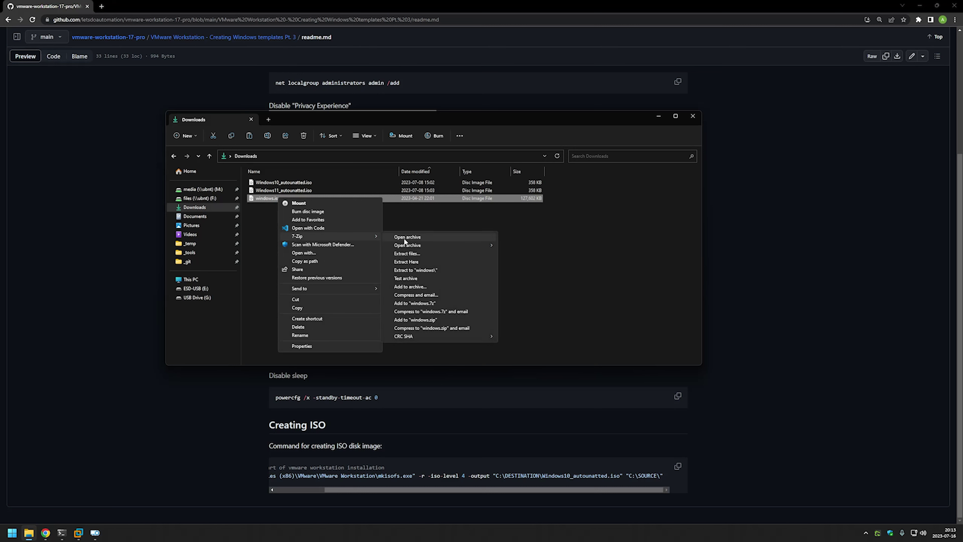
pyautogui.click(427, 270)
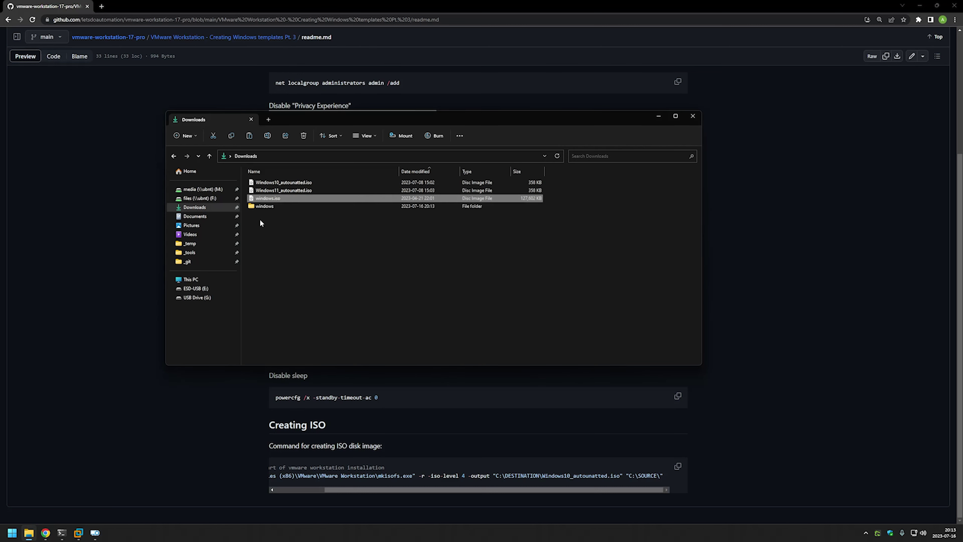
pyautogui.doubleClick(264, 207)
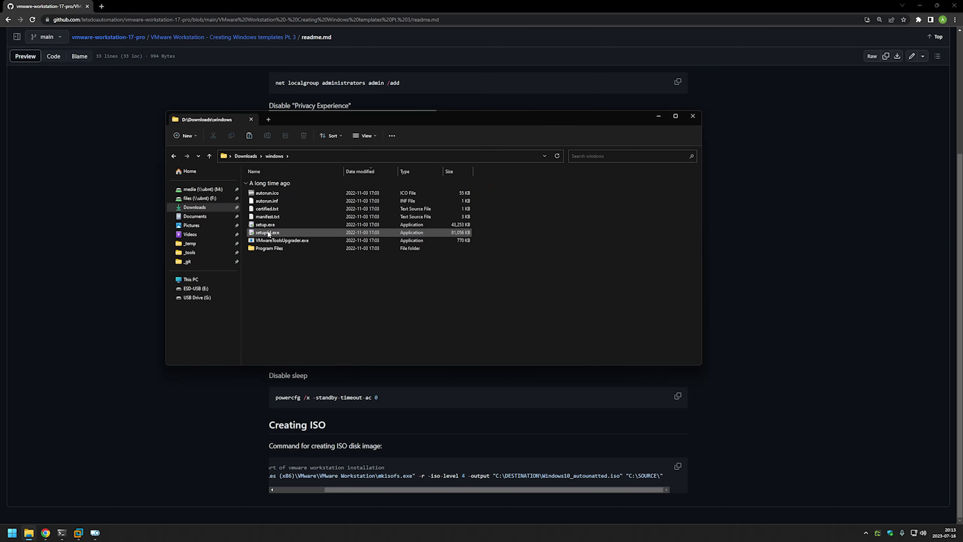
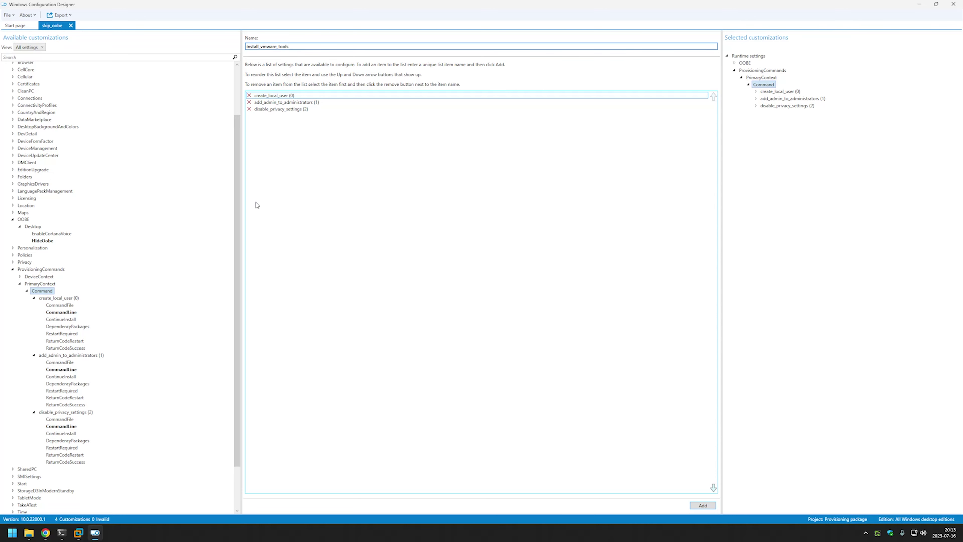
# Step: In Windows Configuration Designer, add the install_vmware_tools command with the command line "cmd /c setup64.exe /s /v"/qn REBOOT=ReallySuppress""
pyautogui.click(703, 505)
pyautogui.click(68, 469)
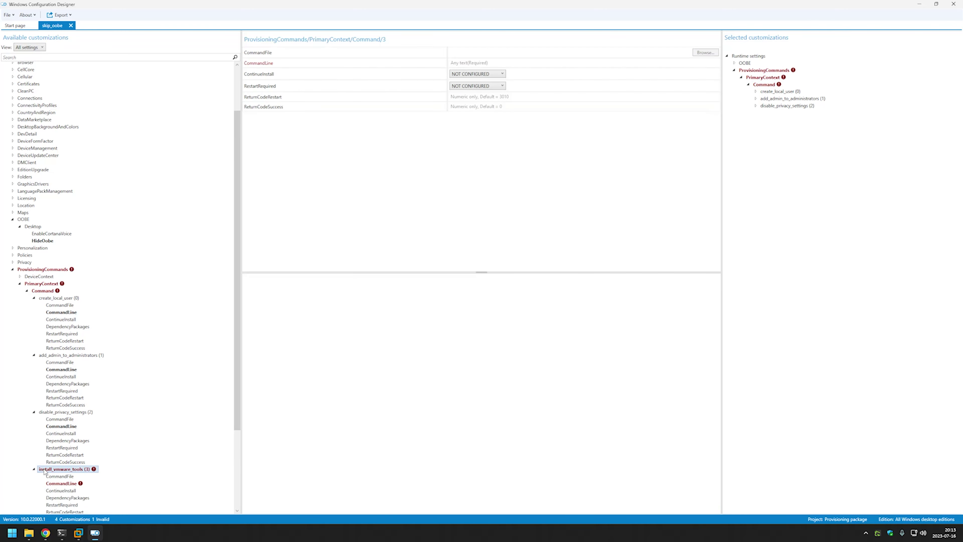
pyautogui.click(63, 483)
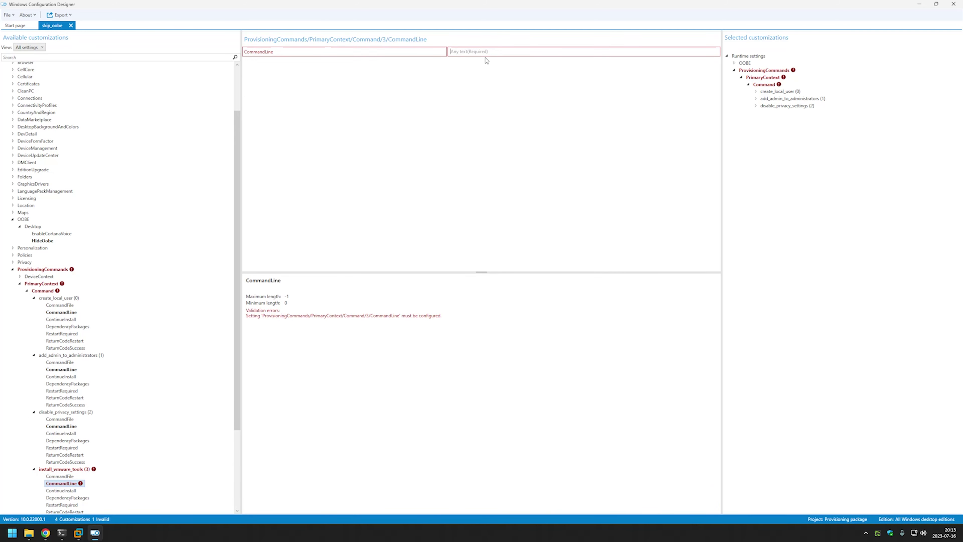
pyautogui.click(54, 469)
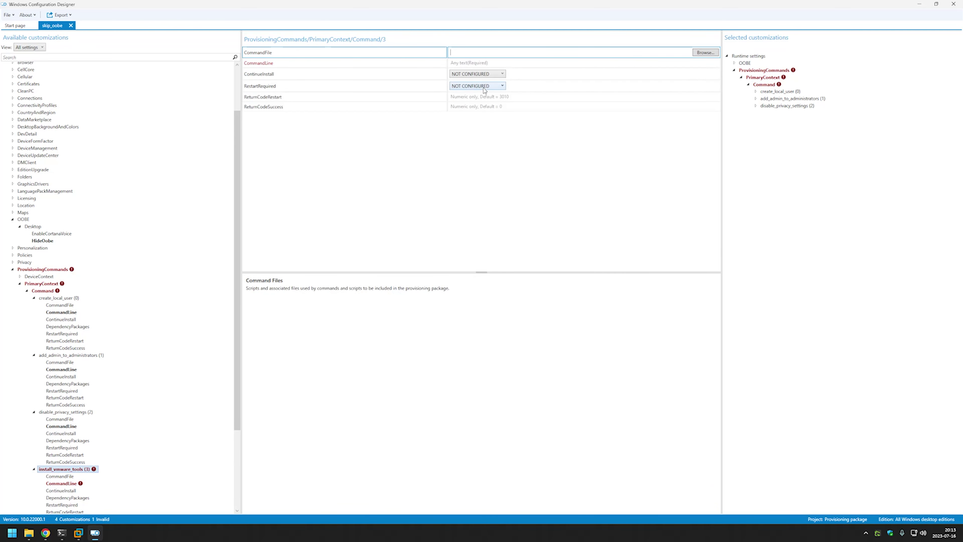
pyautogui.click(497, 65)
pyautogui.write('cmd /c setup64.exe /s /v"/qn REBOOT=ReallySuppress"')
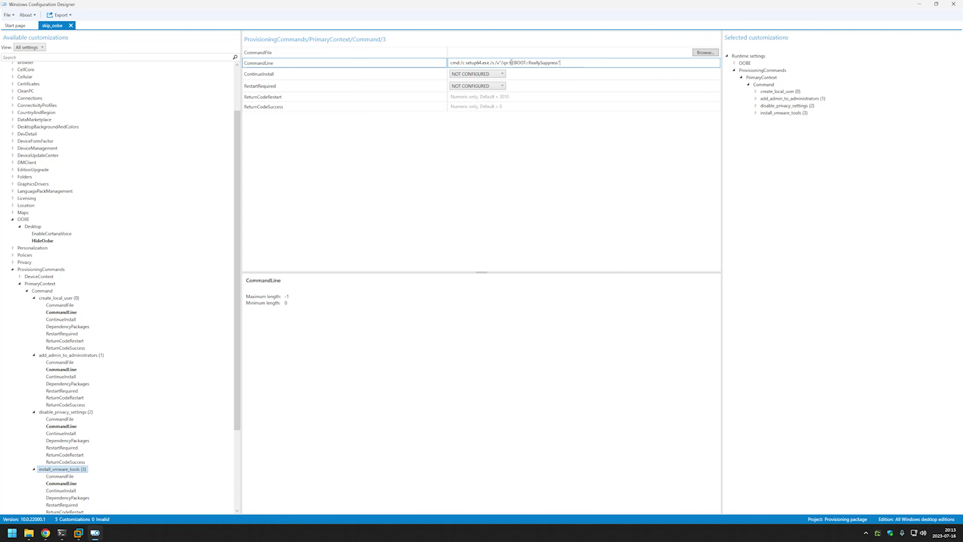
pyautogui.moveTo(510, 63); pyautogui.dragTo(557, 63)
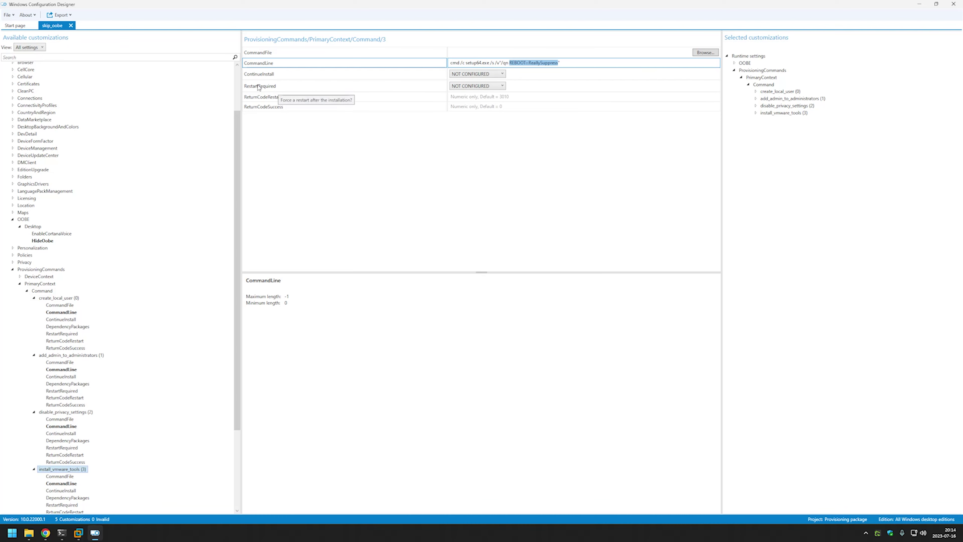
# Step: For install_vmware_tools, set RestartRequired to TRUE, ReturnCodeRestart to 3010 and ReturnCodeSuccess to 0
pyautogui.click(474, 86)
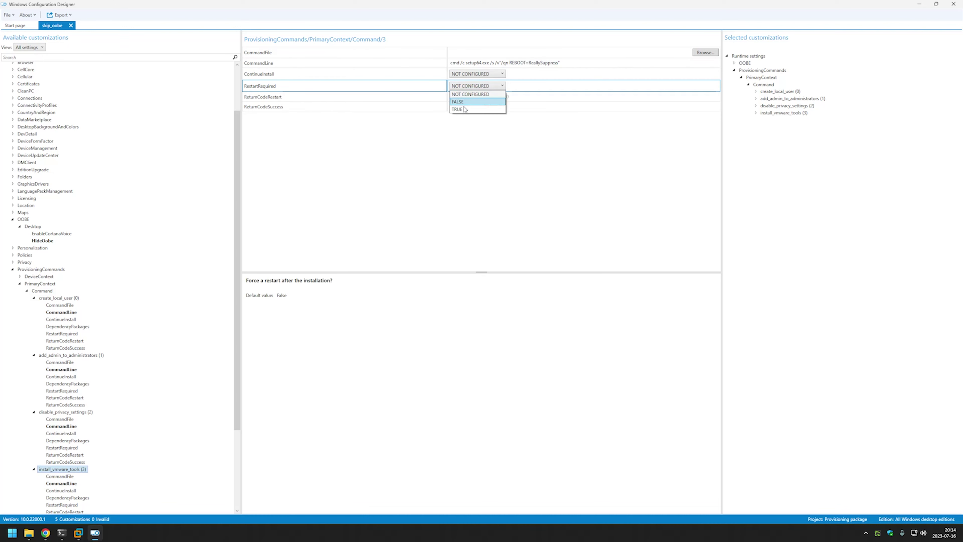
pyautogui.click(465, 101)
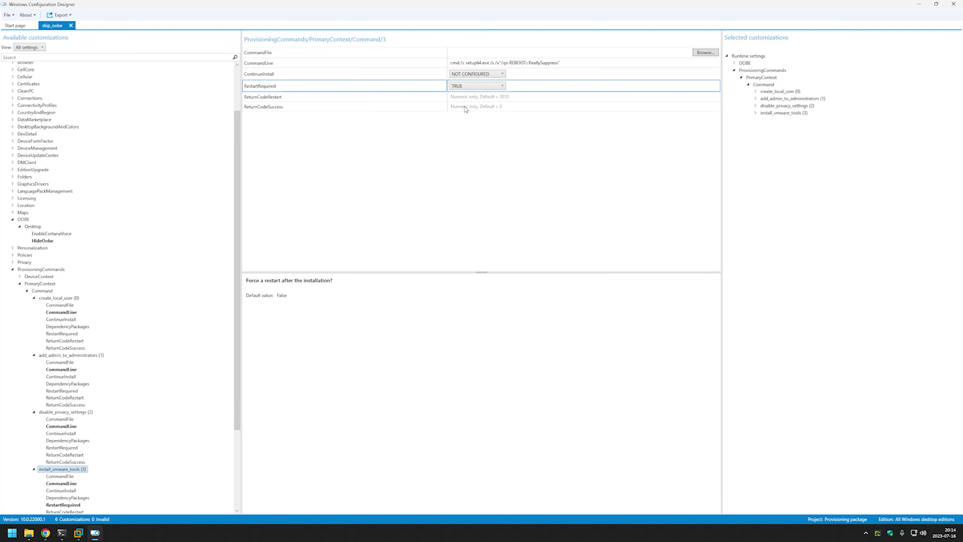
pyautogui.click(447, 97)
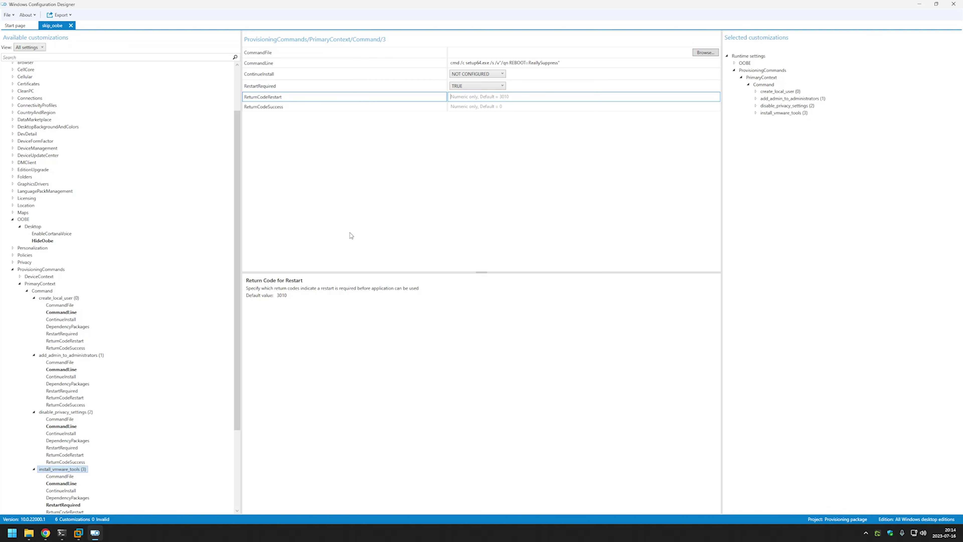
pyautogui.write('3010')
pyautogui.click(511, 107)
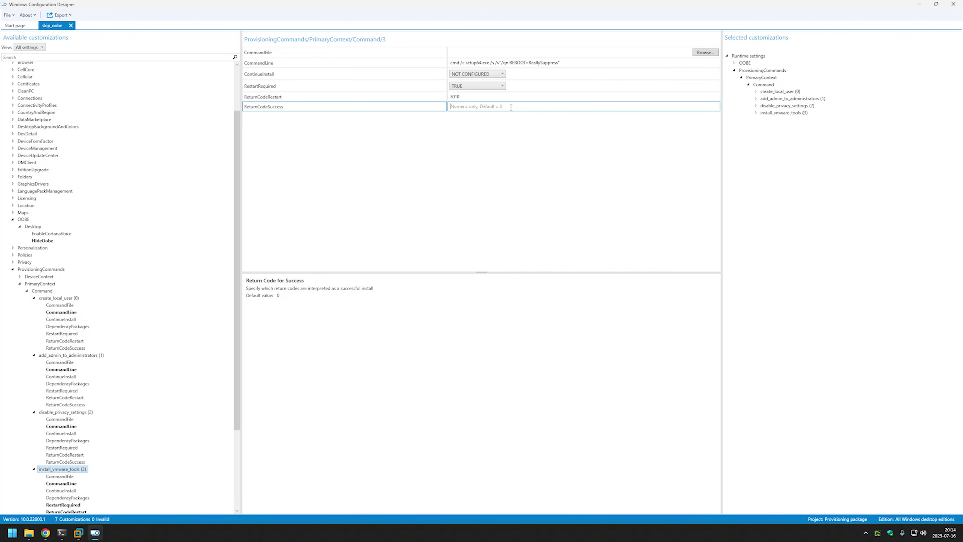
pyautogui.write('0')
# Step: Set the CommandFile of install_vmware_tools to setup64.exe from the windows folder in Downloads
pyautogui.click(706, 52)
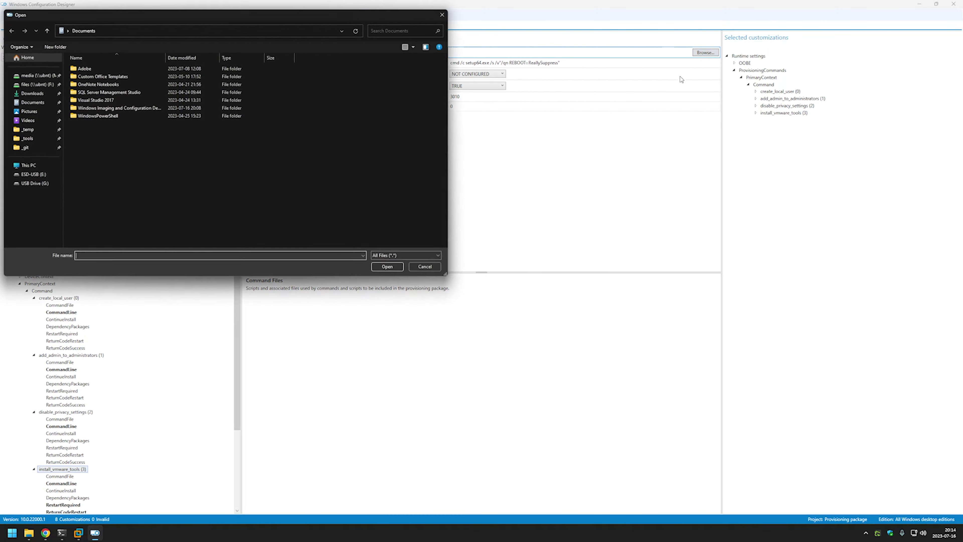
pyautogui.click(26, 94)
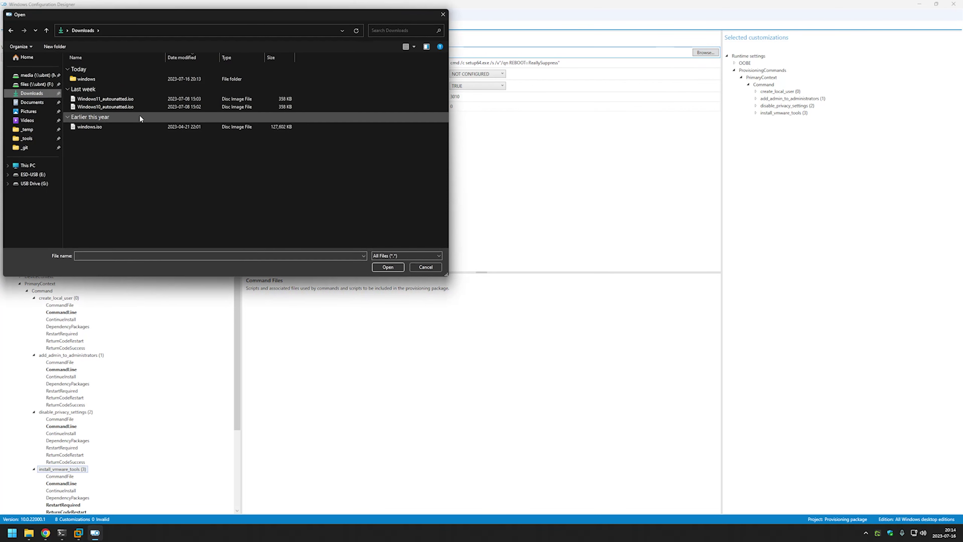
pyautogui.doubleClick(92, 81)
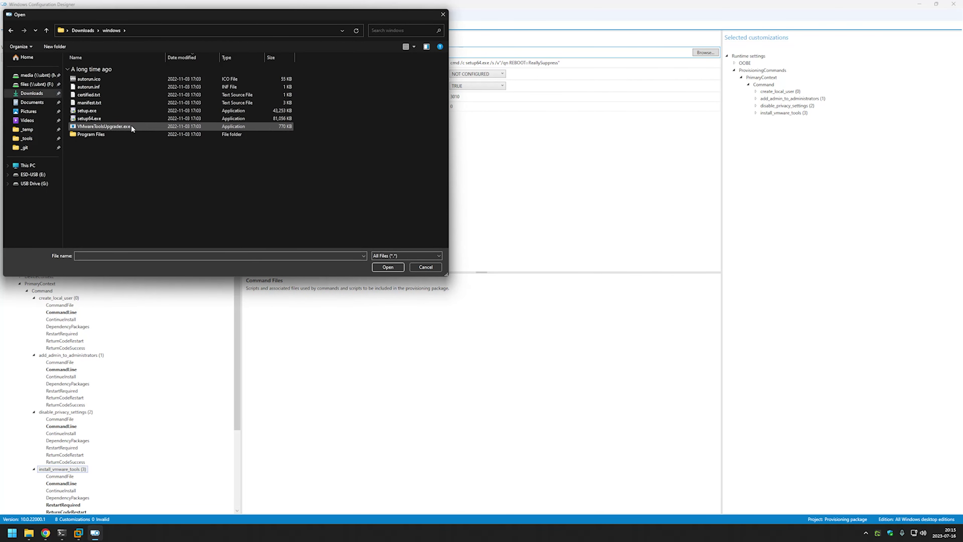
pyautogui.doubleClick(117, 118)
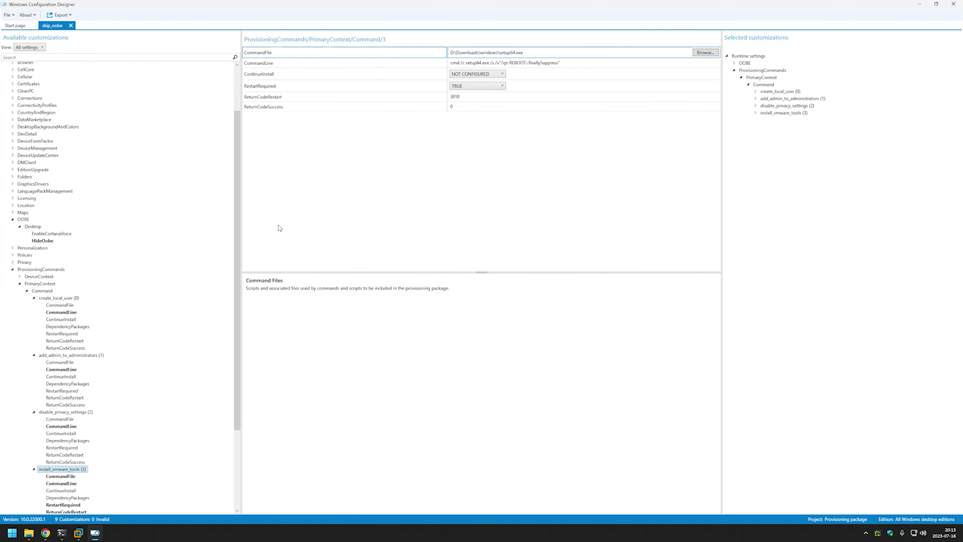
# Step: Copy the "powercfg /x -monitor-timeout-ac 0" command from the readme in Chrome
pyautogui.click(49, 533)
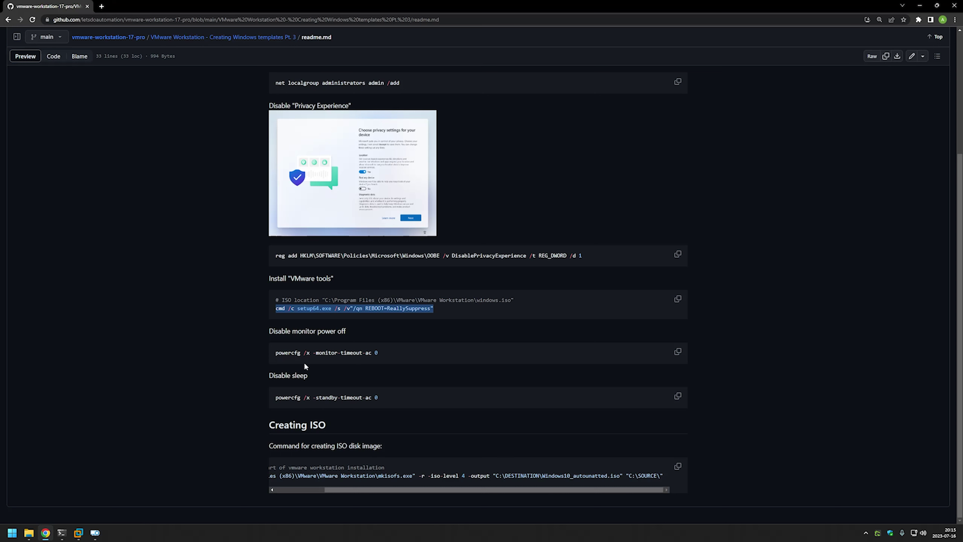
pyautogui.moveTo(275, 352); pyautogui.dragTo(386, 354)
pyautogui.hotkey('ctrl', 'c')
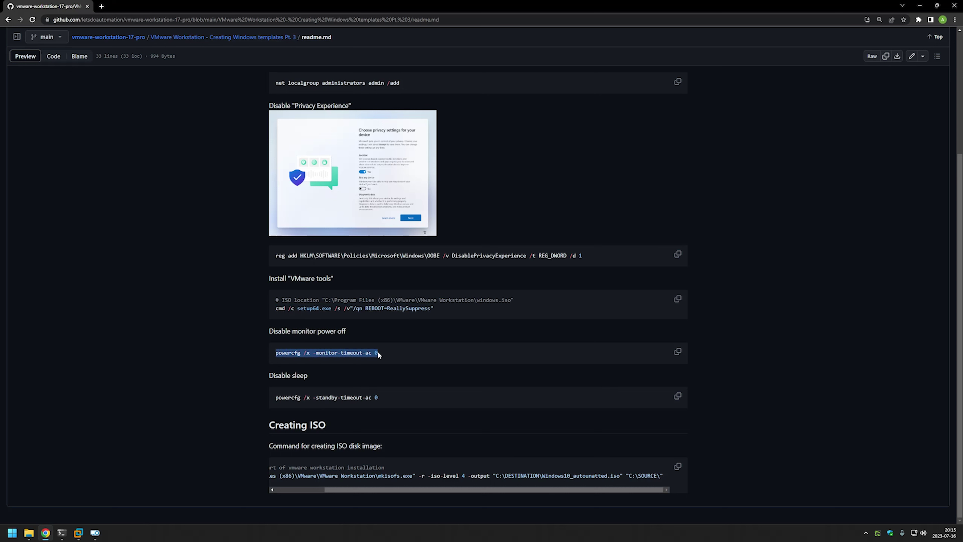
# Step: Switch to Windows Configuration Designer and add a provisioning command named power_settings_monitor under PrimaryContext
pyautogui.click(95, 533)
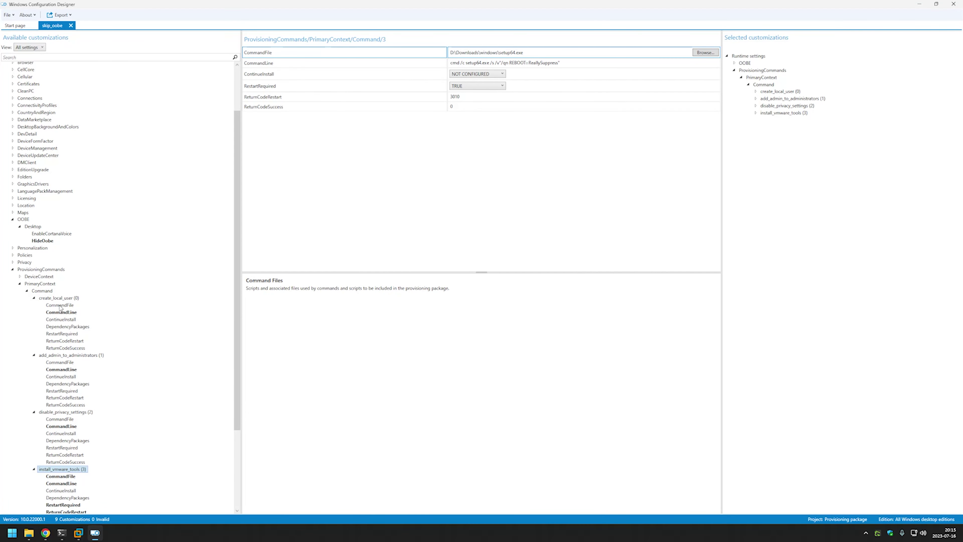
pyautogui.click(48, 292)
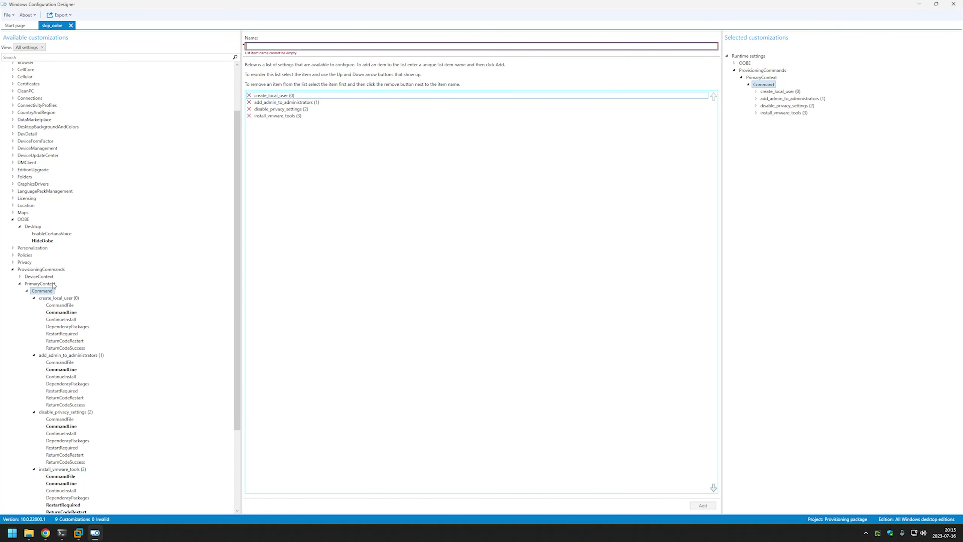
pyautogui.click(318, 46)
pyautogui.write('p')
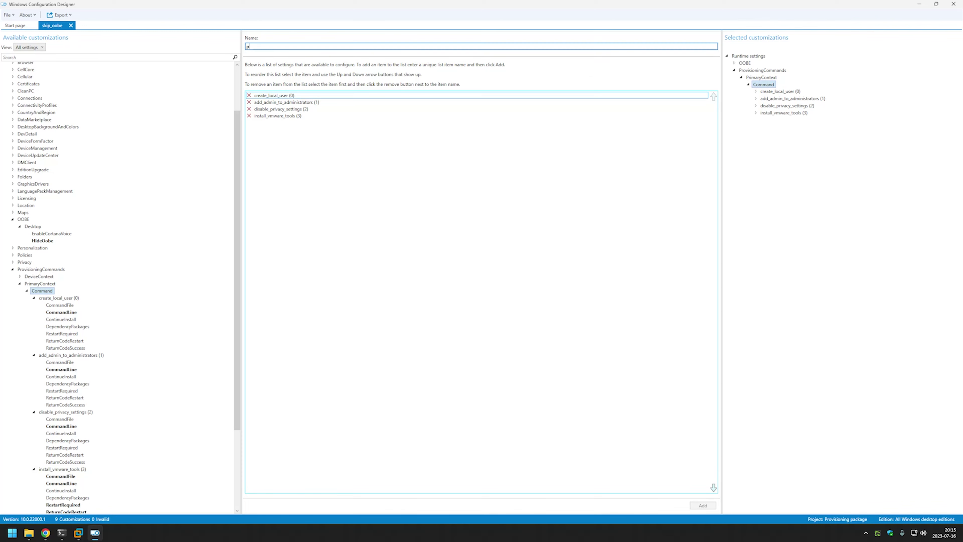
pyautogui.write('ower_settings_monitor')
pyautogui.click(712, 505)
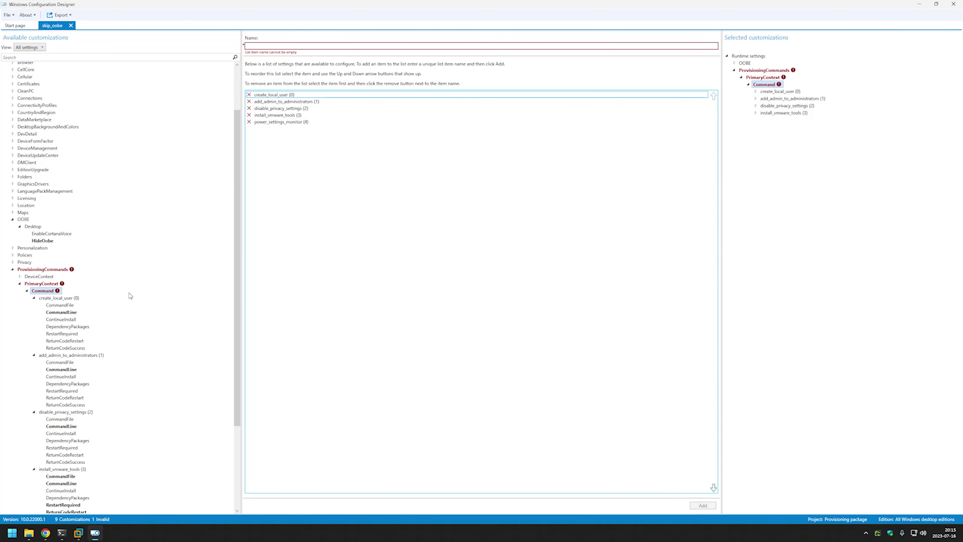
# Step: Set the CommandLine of power_settings_monitor to the copied "powercfg /x -monitor-timeout-ac 0"
pyautogui.scroll(-5, 129, 296)
pyautogui.click(68, 410)
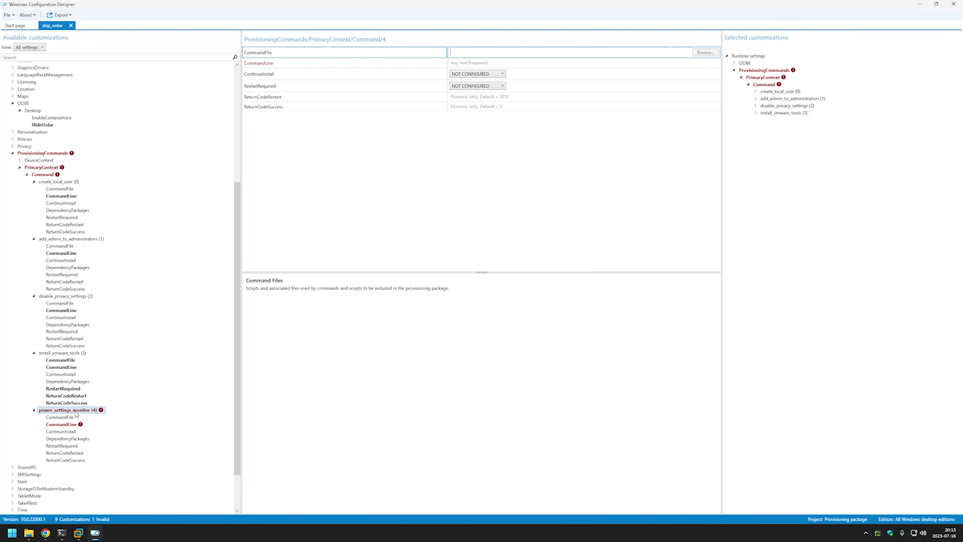
pyautogui.click(481, 63)
pyautogui.hotkey('ctrl', 'v')
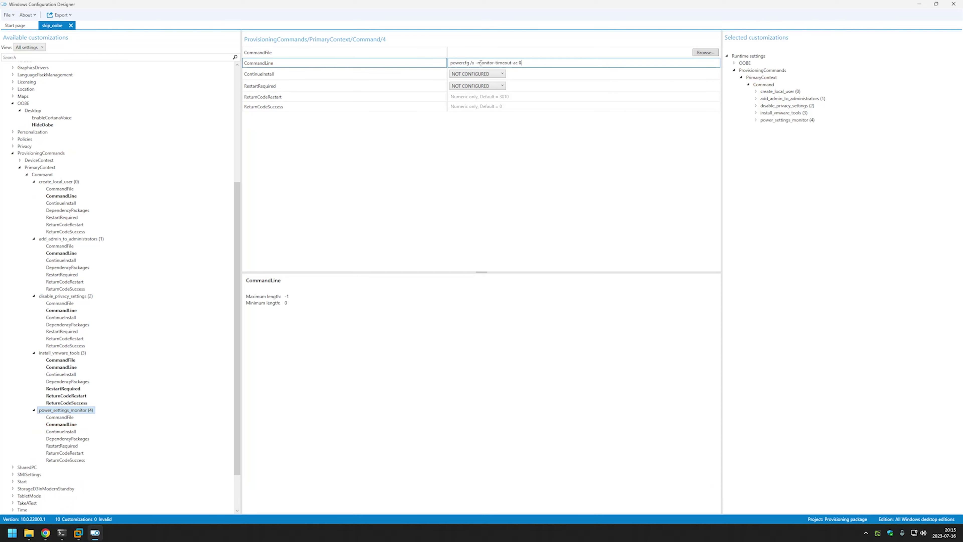
# Step: Add another provisioning command named power_settings_sleep to the PrimaryContext commands
pyautogui.click(44, 175)
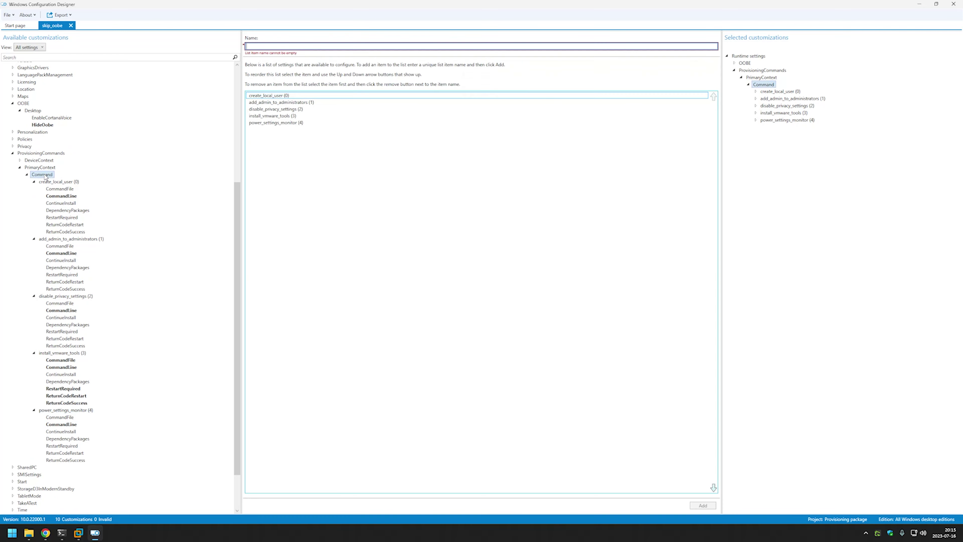
pyautogui.click(344, 46)
pyautogui.write('power_s')
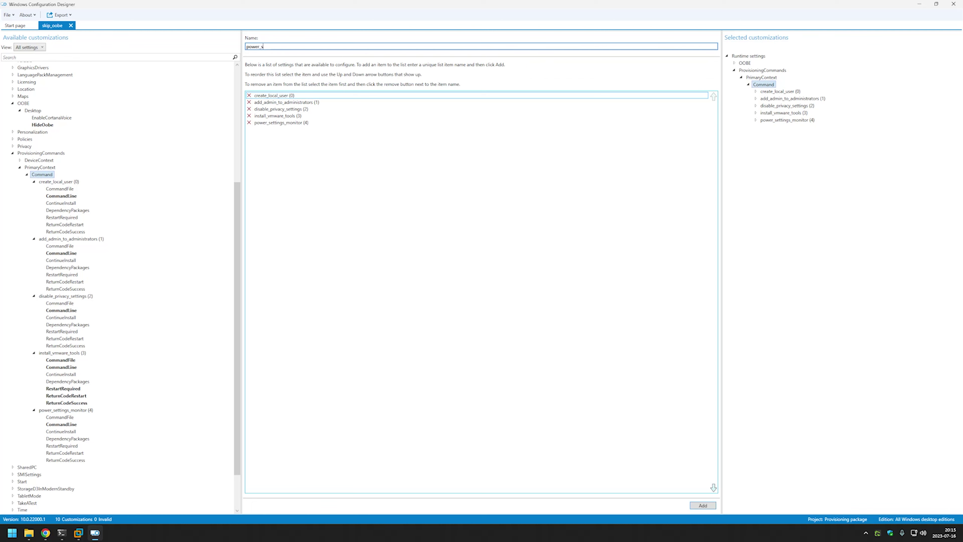
pyautogui.write('ettings_sleep')
pyautogui.click(702, 504)
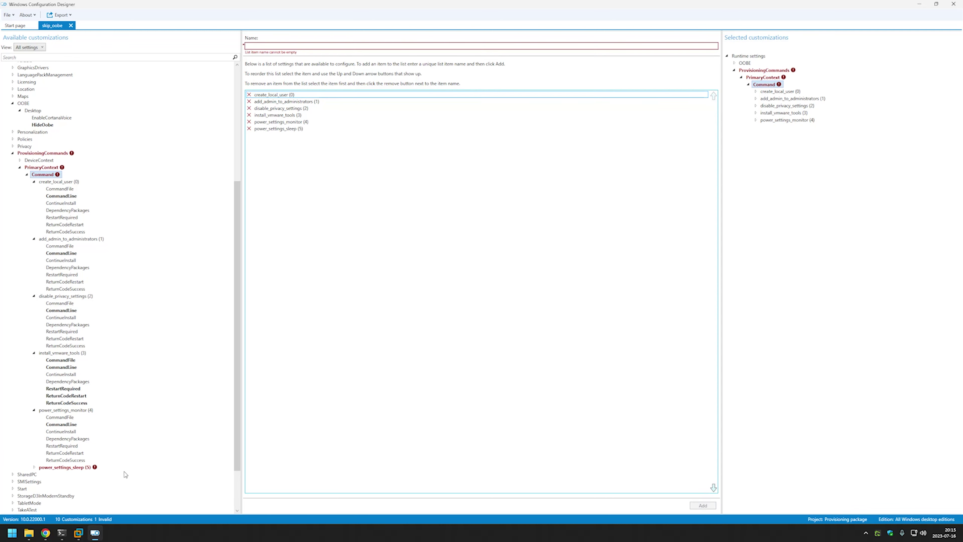
# Step: Copy "powercfg /x -standby-timeout-ac 0" from the readme in Chrome and set it as the CommandLine of power_settings_sleep in Windows Configuration Designer
pyautogui.click(54, 469)
pyautogui.click(45, 532)
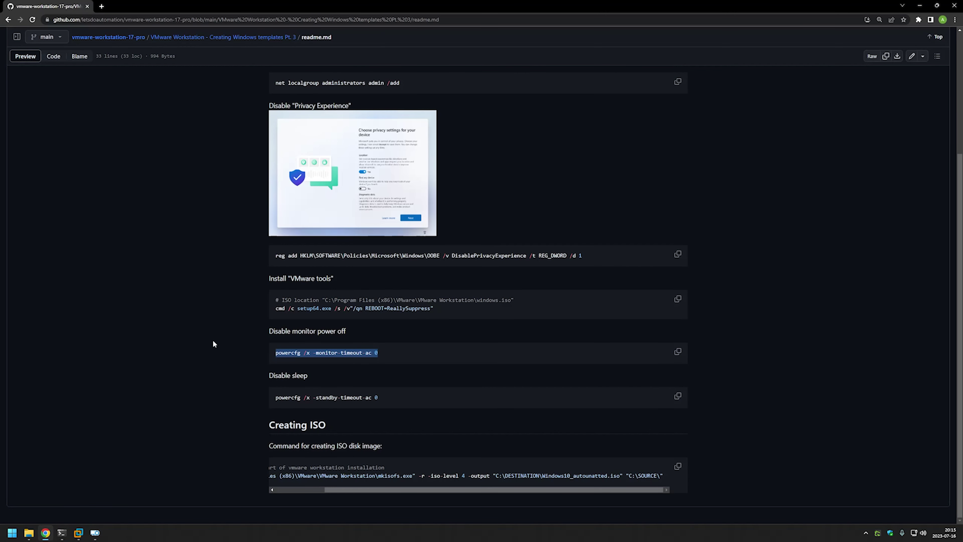
pyautogui.moveTo(382, 409); pyautogui.dragTo(275, 407)
pyautogui.hotkey('ctrl', 'c')
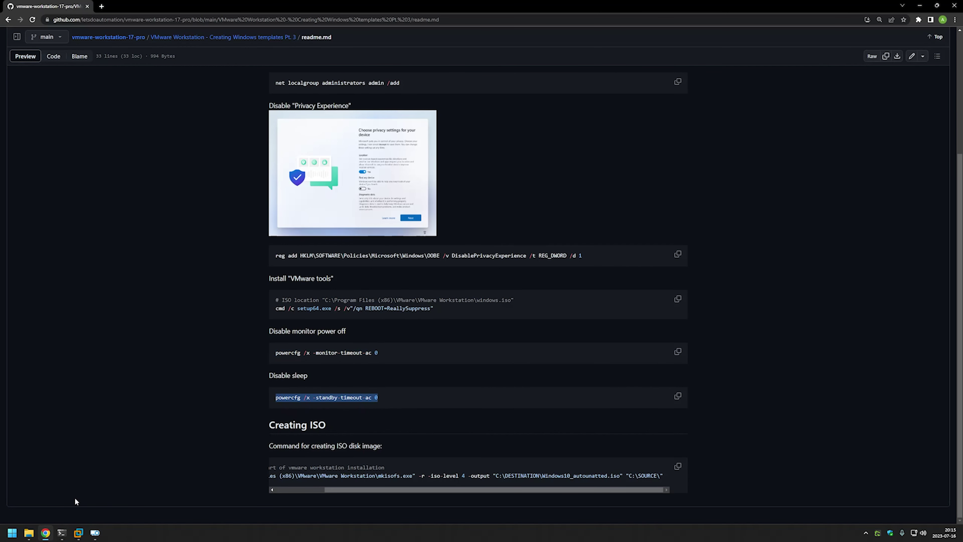
pyautogui.click(95, 533)
pyautogui.click(471, 64)
pyautogui.hotkey('ctrl', 'v')
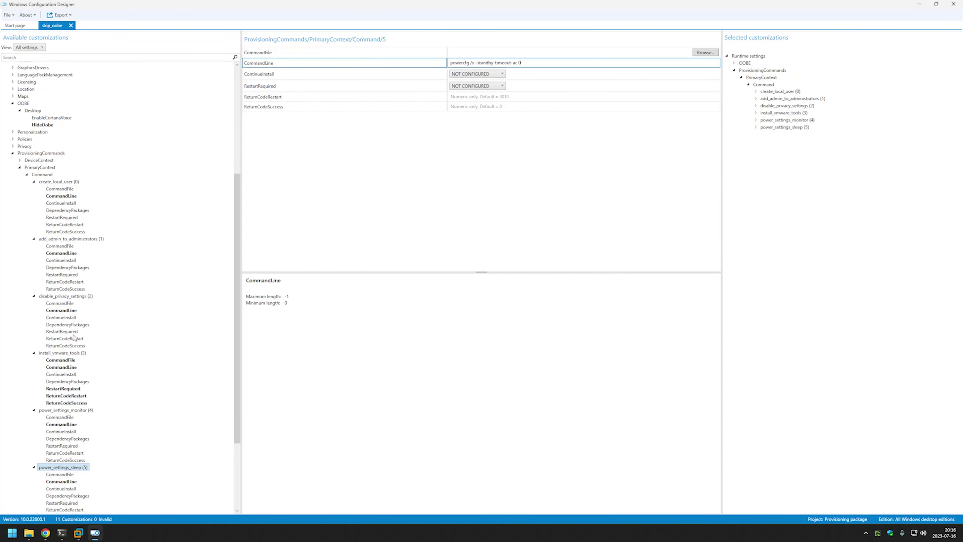
# Step: Begin exporting skip_oobe as a provisioning package, change the package owner and continue to the security details
pyautogui.scroll(-5, 98, 300)
pyautogui.scroll(10, 51, 194)
pyautogui.scroll(-5, 57, 212)
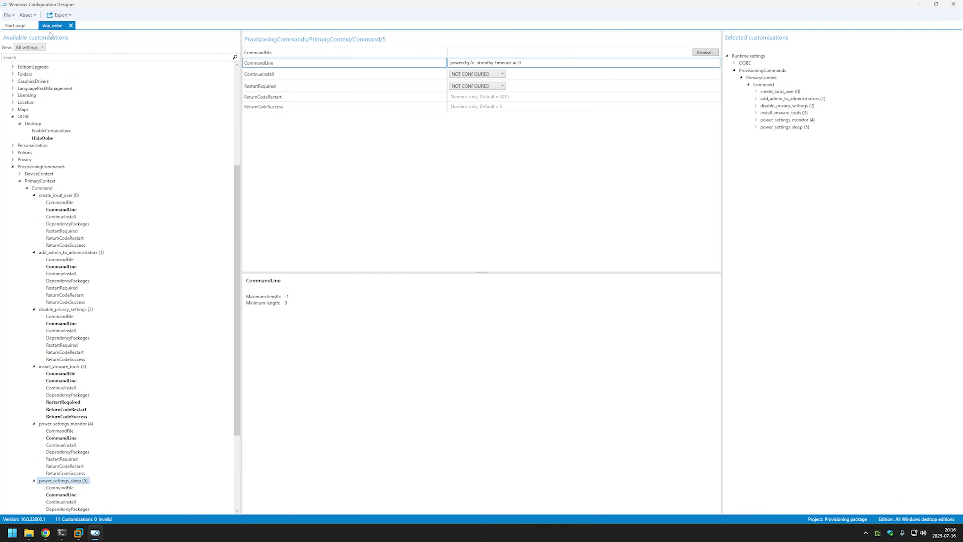
pyautogui.click(52, 16)
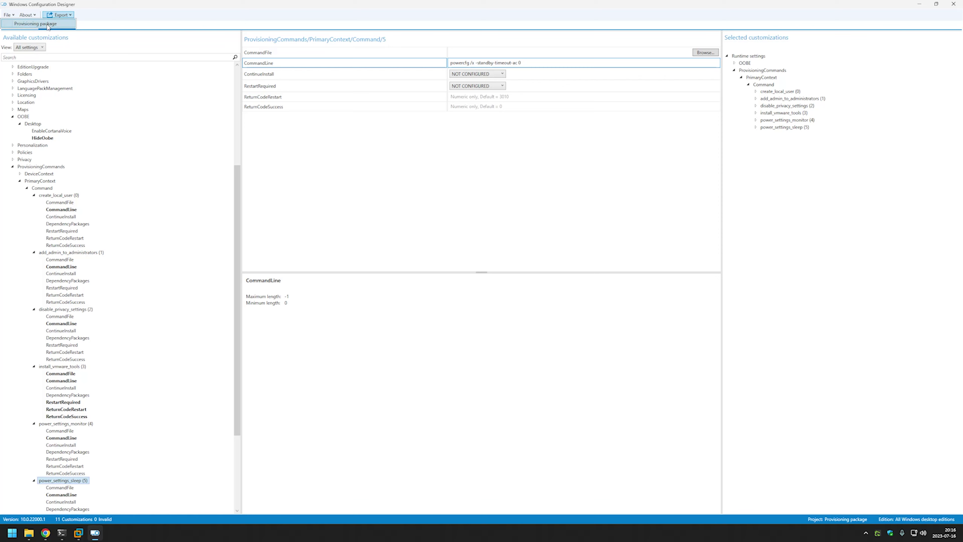
pyautogui.click(48, 25)
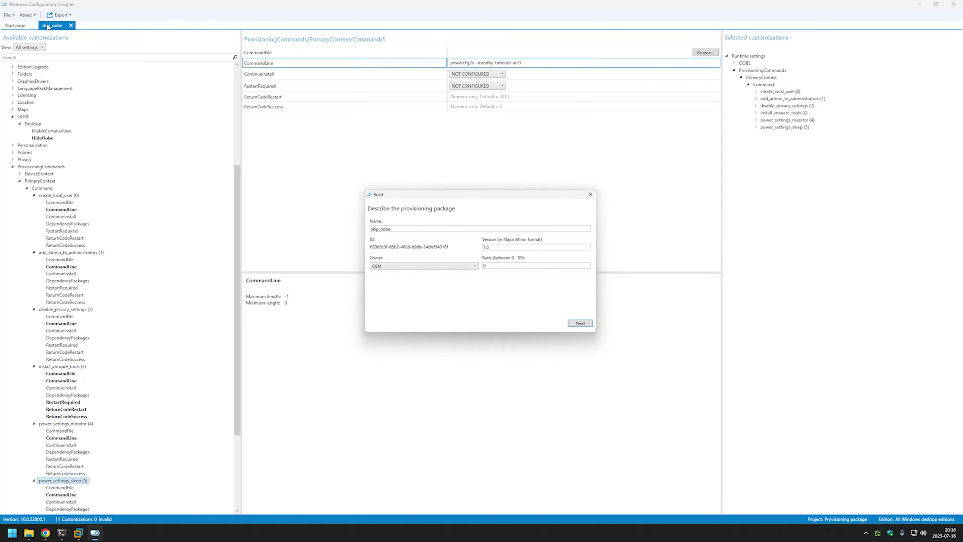
pyautogui.click(396, 268)
pyautogui.click(412, 313)
pyautogui.click(593, 328)
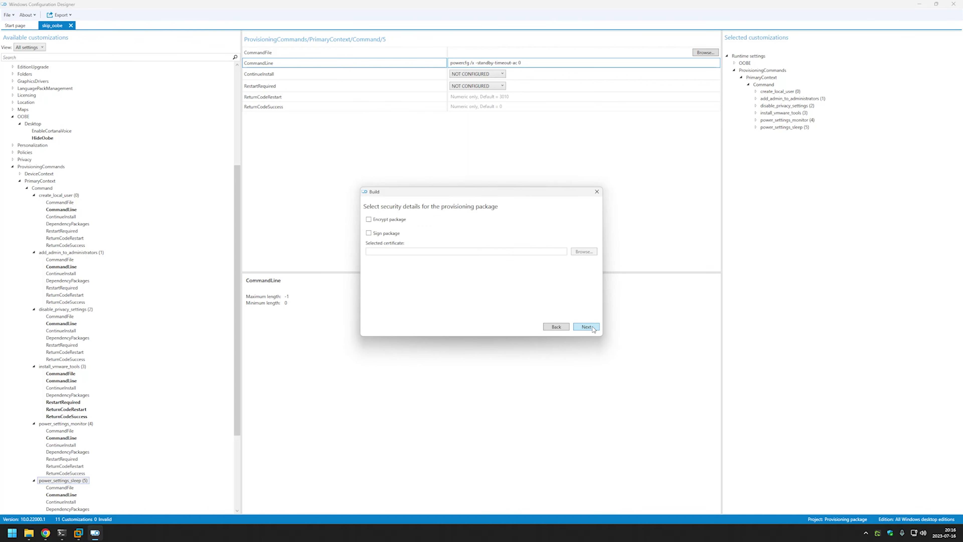
# Step: Leave the package unencrypted and unsigned, keep the default output location and build skip_oobe.ppkg
pyautogui.click(592, 328)
pyautogui.click(592, 328)
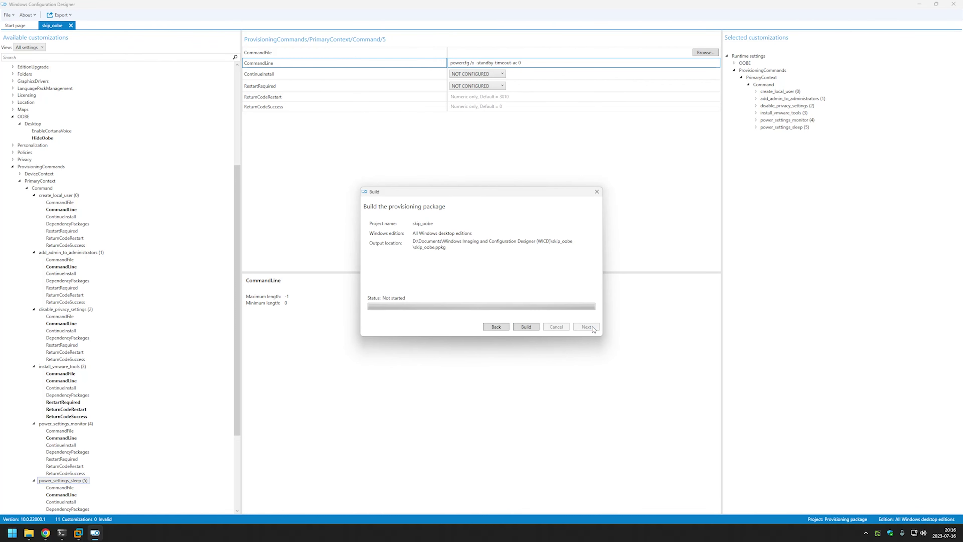
pyautogui.click(529, 326)
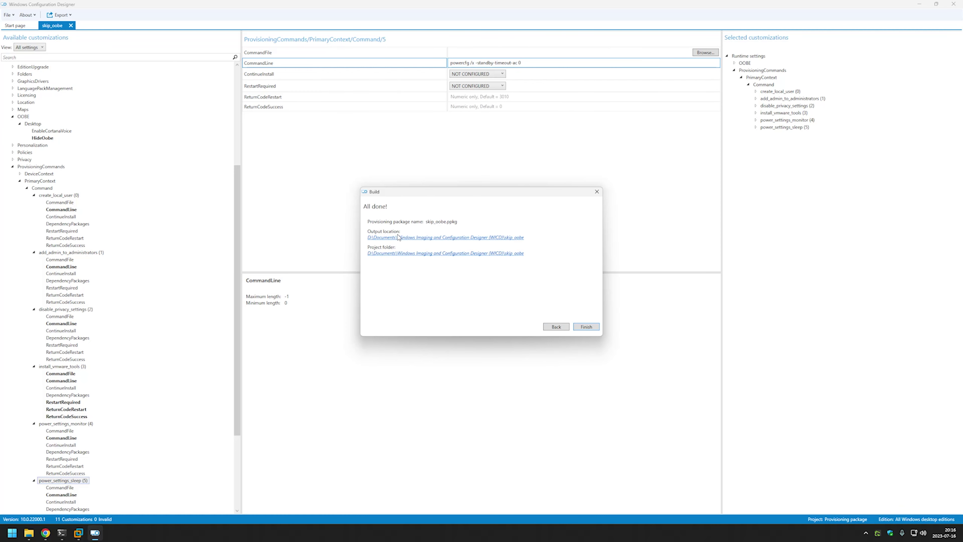
# Step: Open the package's output location in File Explorer and copy skip_oobe.ppkg to the ESD-USB (E:) drive
pyautogui.click(423, 237)
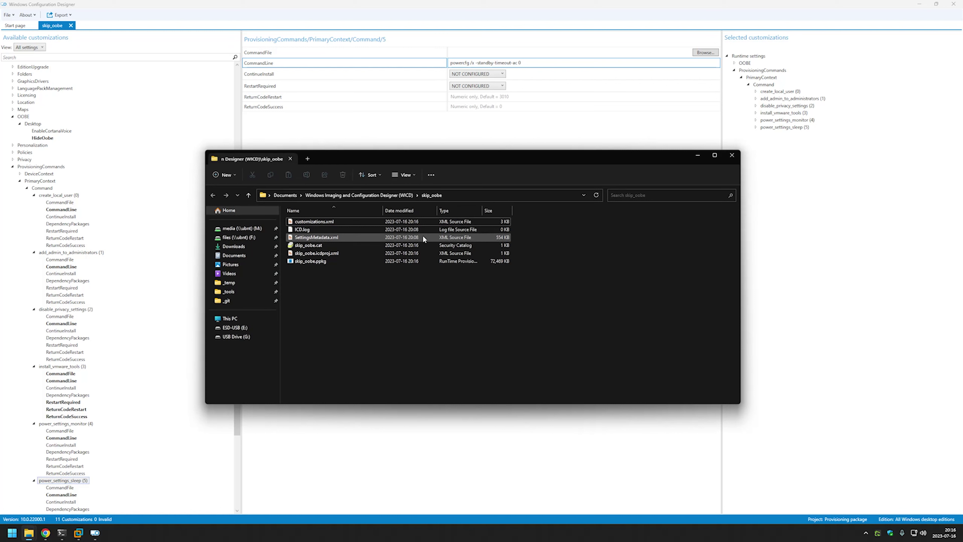
pyautogui.click(331, 260)
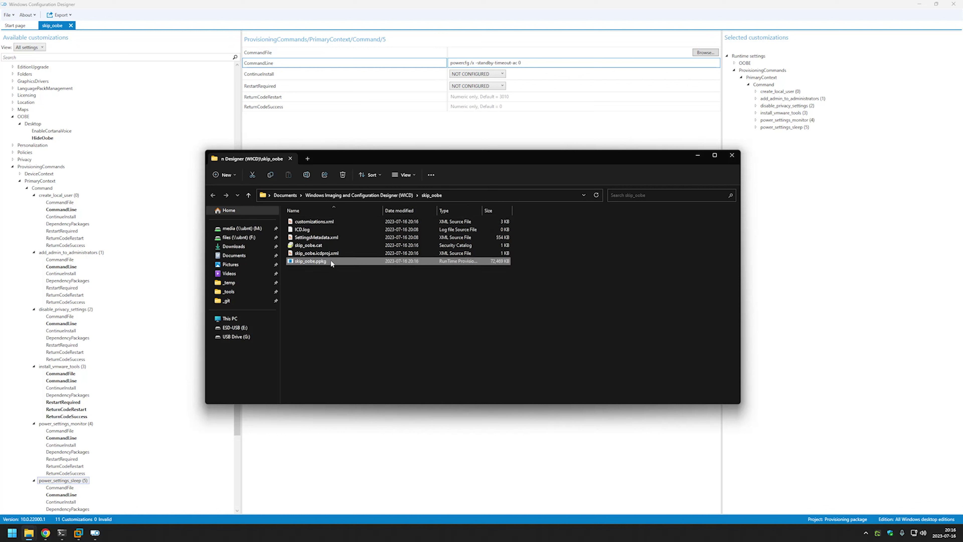
pyautogui.hotkey('ctrl', 'c')
pyautogui.click(254, 327)
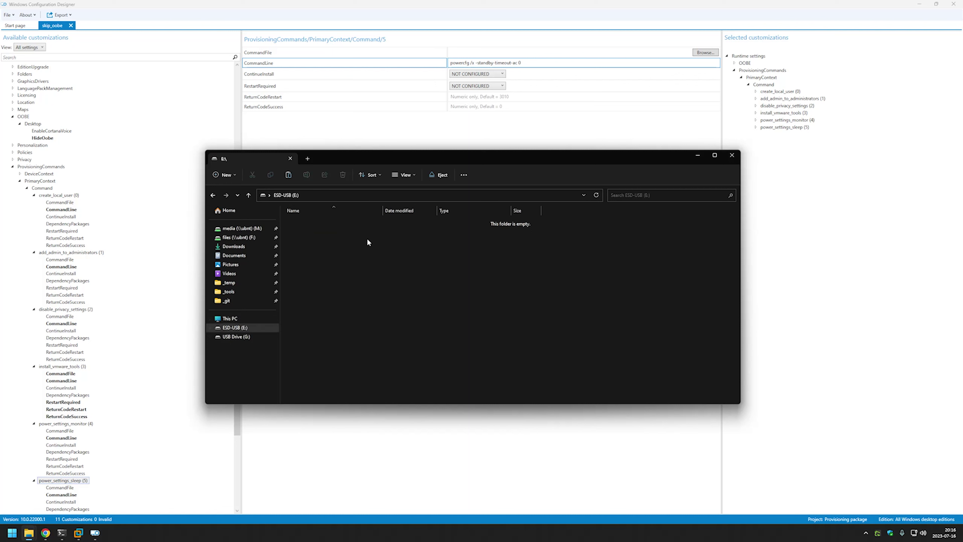
pyautogui.hotkey('ctrl', 'v')
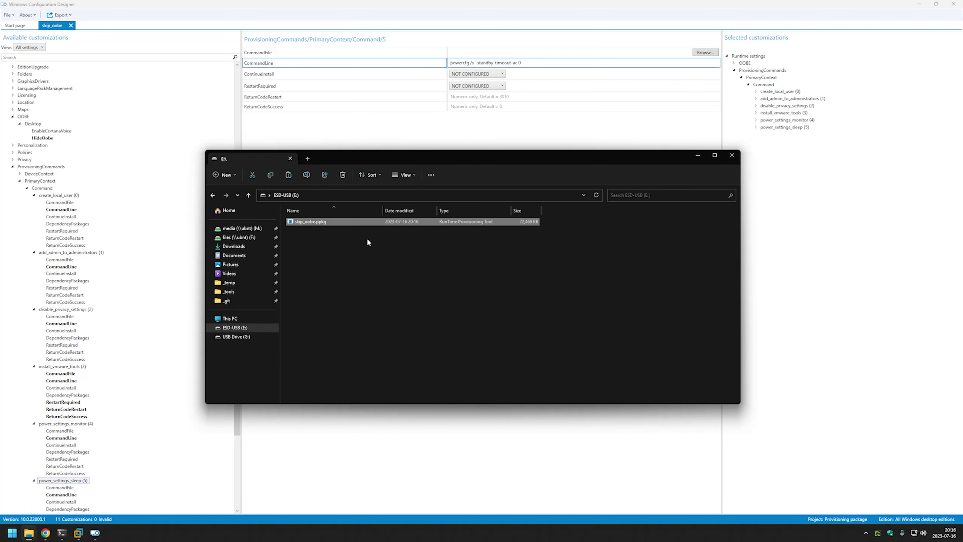
# Step: In VMware Workstation, connect the Silicon Motion Type-C USB device to the oobe virtual machine
pyautogui.click(79, 533)
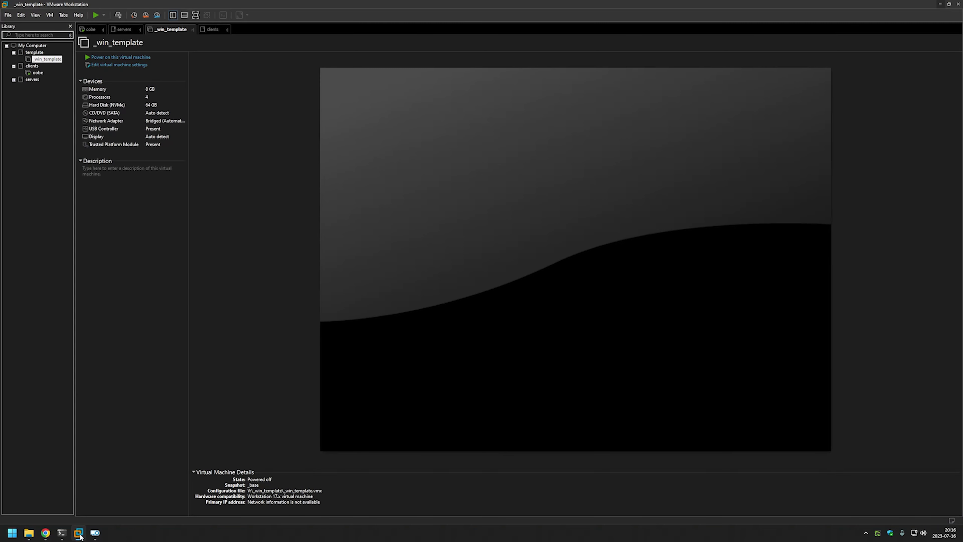
pyautogui.click(38, 72)
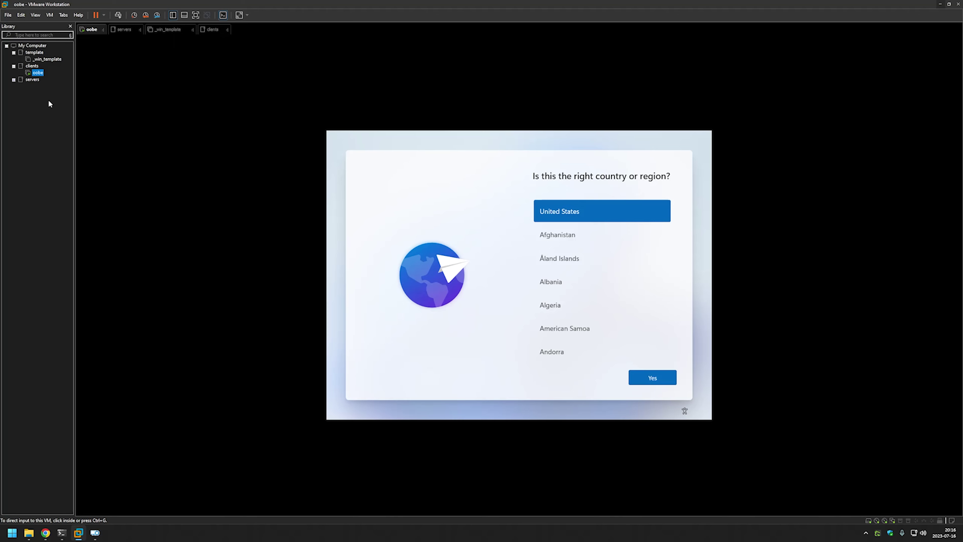
pyautogui.rightClick(38, 75)
pyautogui.moveTo(72, 137)
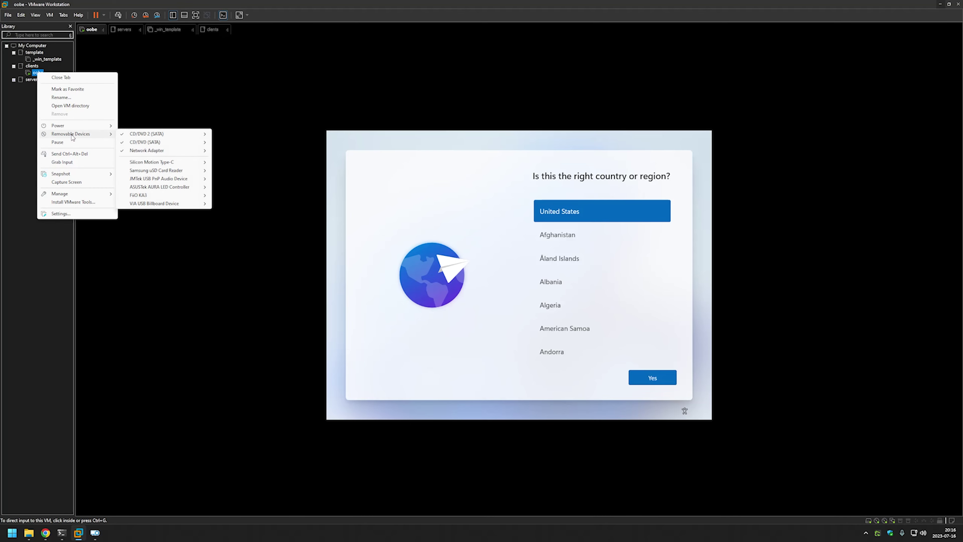
pyautogui.moveTo(157, 162)
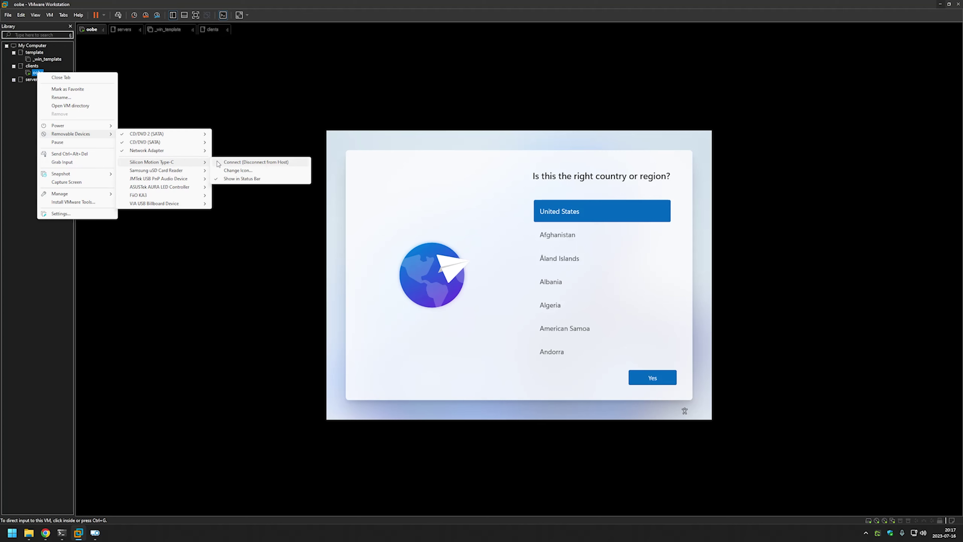
pyautogui.click(229, 162)
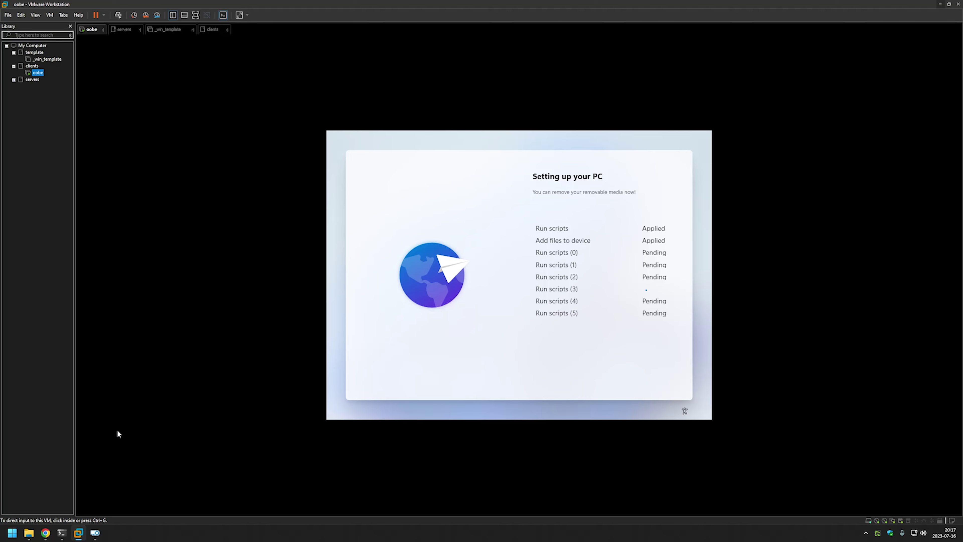
# Step: Switch to the File Explorer window on the windows folder and go up to Downloads to view the ISO files
pyautogui.moveTo(33, 535)
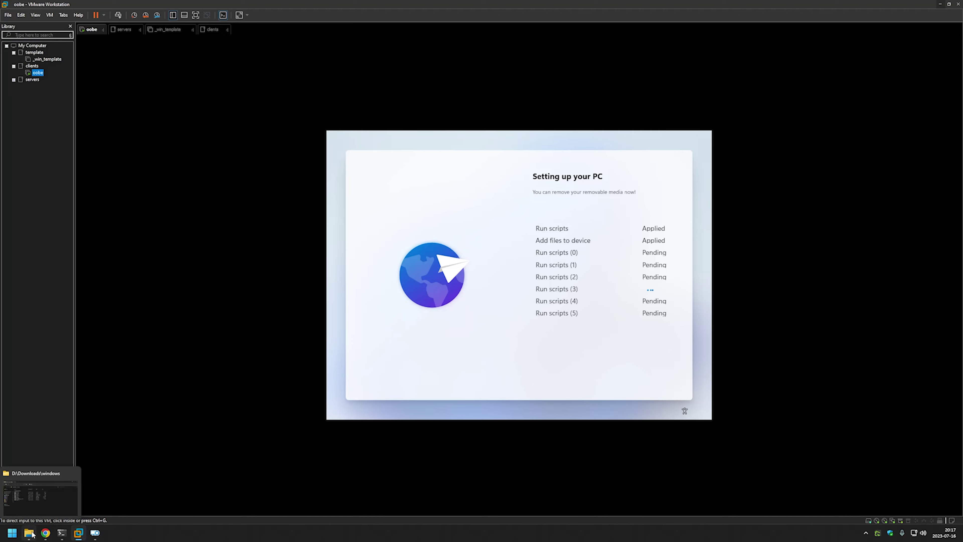
pyautogui.click(67, 492)
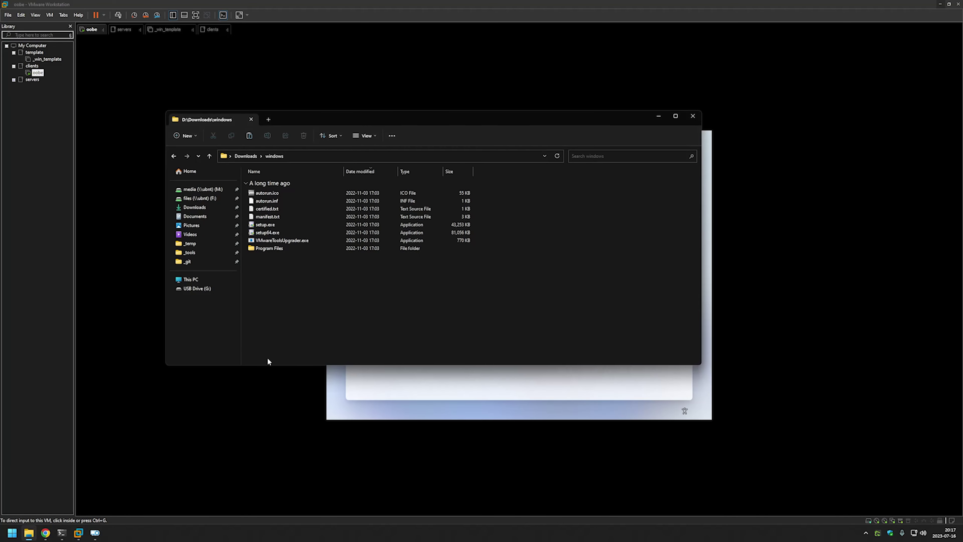
pyautogui.hotkey('alt', 'Up')
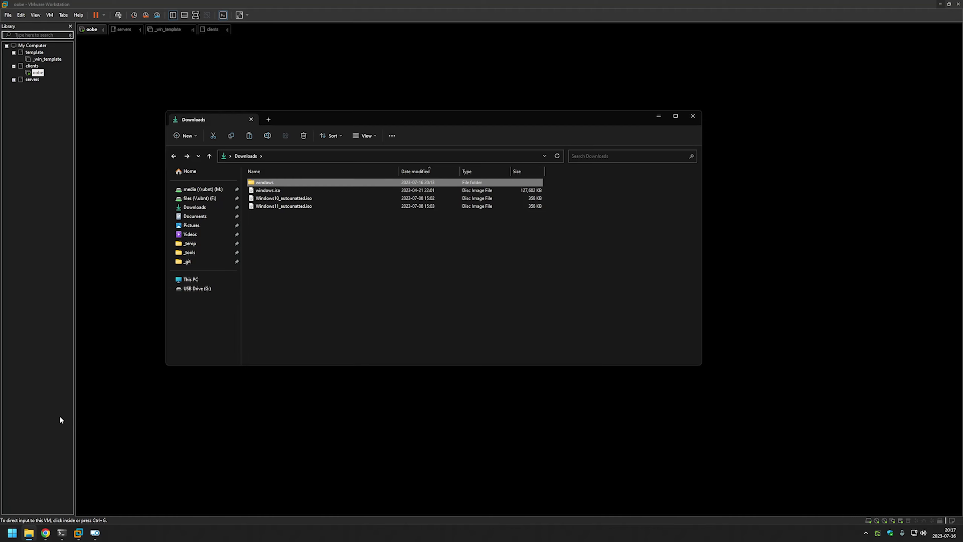
# Step: In Chrome, browse the vmware-workstation-17-pro repository's Pt. 2 folder, look inside Windows 10, and return to the Pt. 2 folder
pyautogui.click(45, 532)
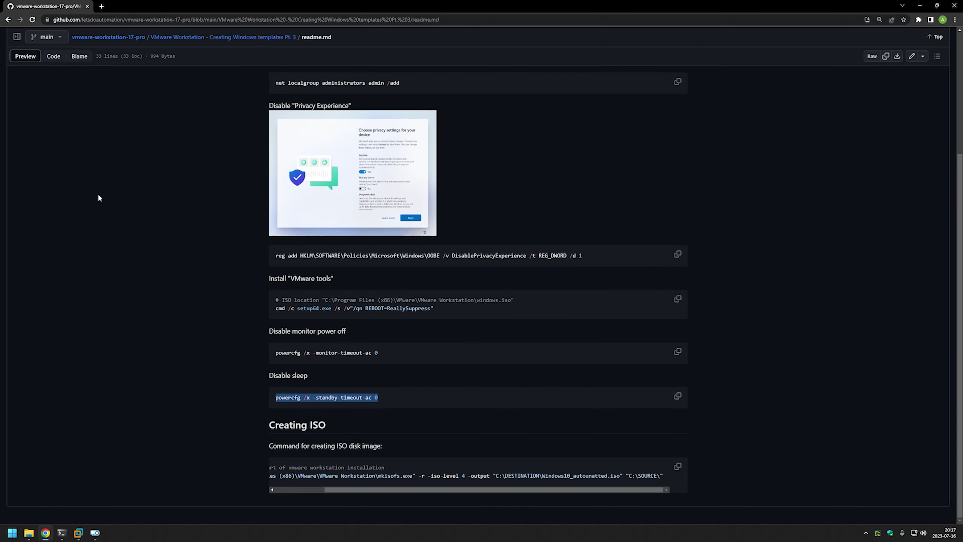
pyautogui.click(129, 38)
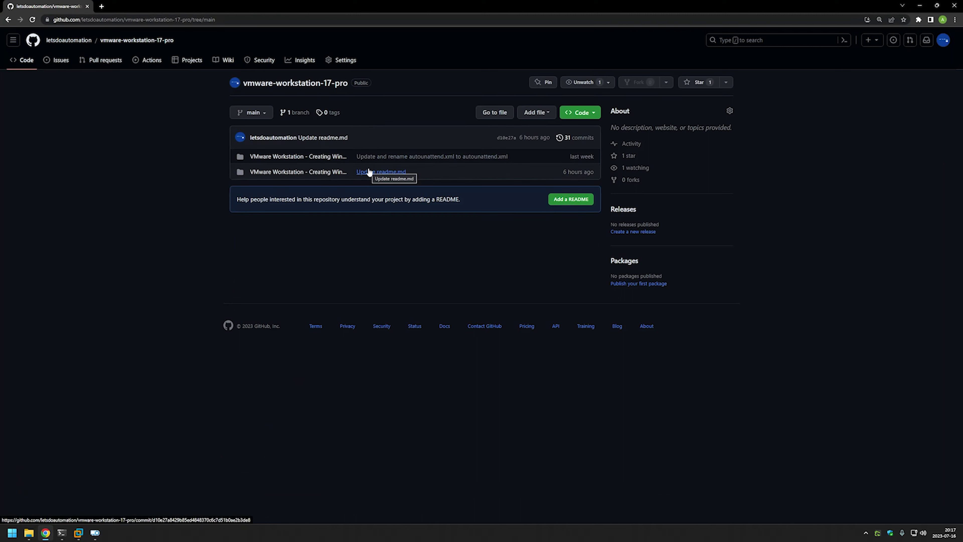
pyautogui.click(318, 157)
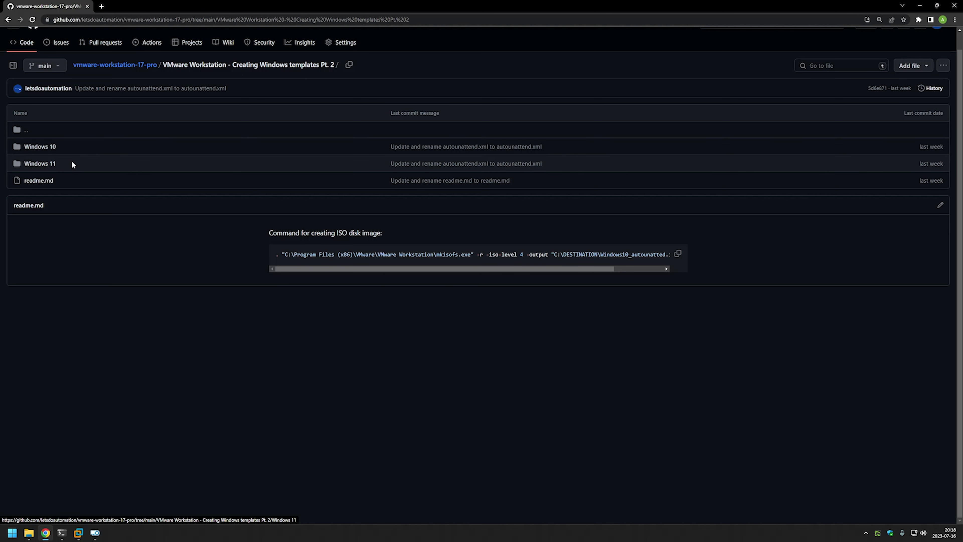
pyautogui.click(53, 146)
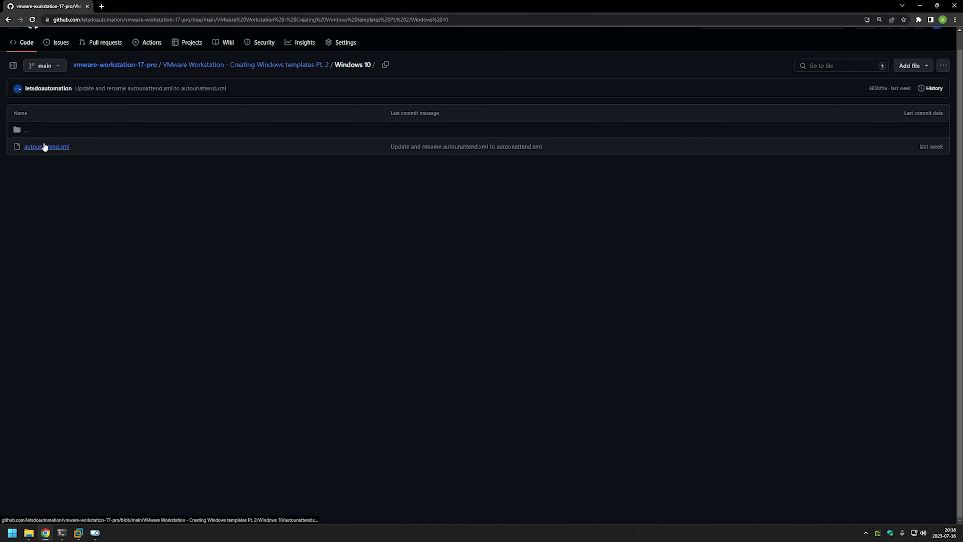
pyautogui.click(118, 134)
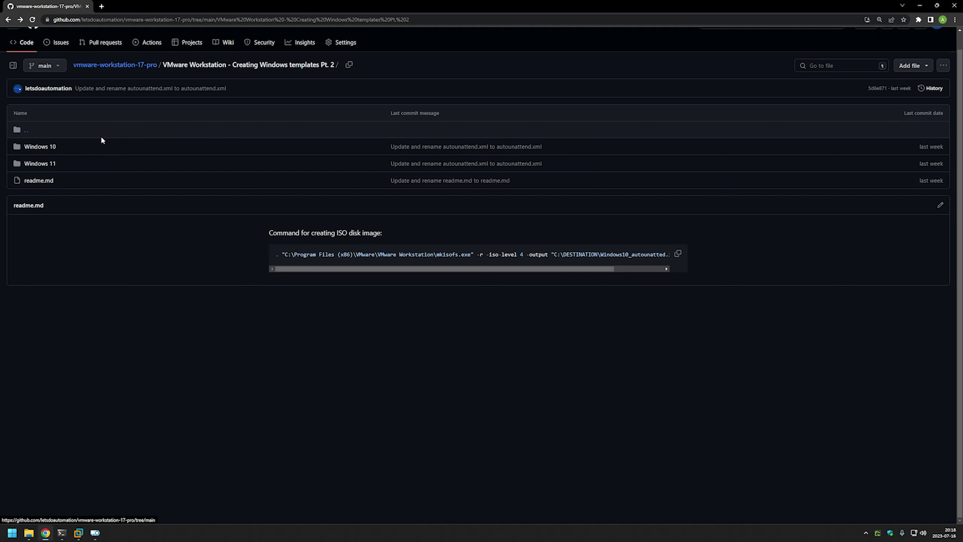
# Step: Look inside Pt. 2's Windows 10 folder, then open and read the readme.md in the repository's Pt. 3 folder
pyautogui.click(41, 146)
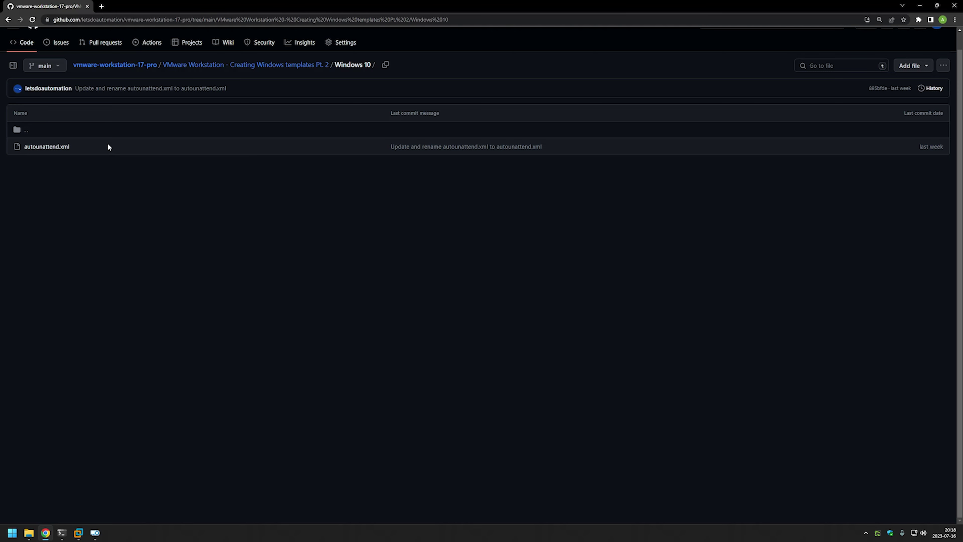
pyautogui.click(178, 130)
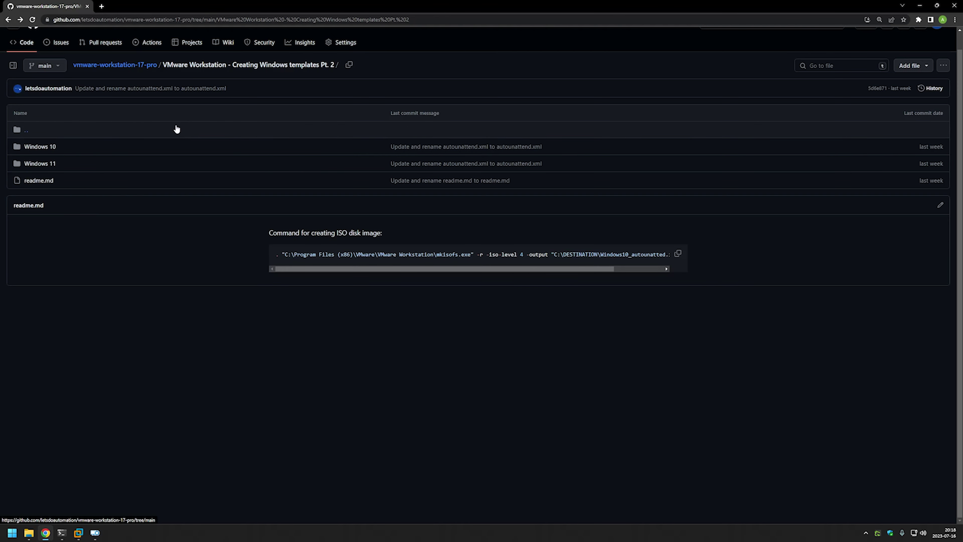
pyautogui.click(164, 131)
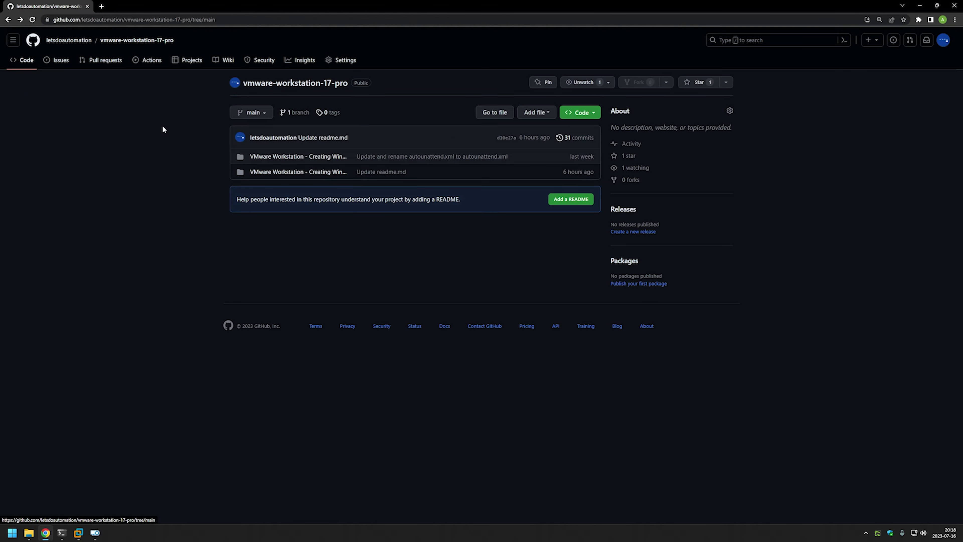
pyautogui.click(292, 172)
pyautogui.scroll(-4, 239, 186)
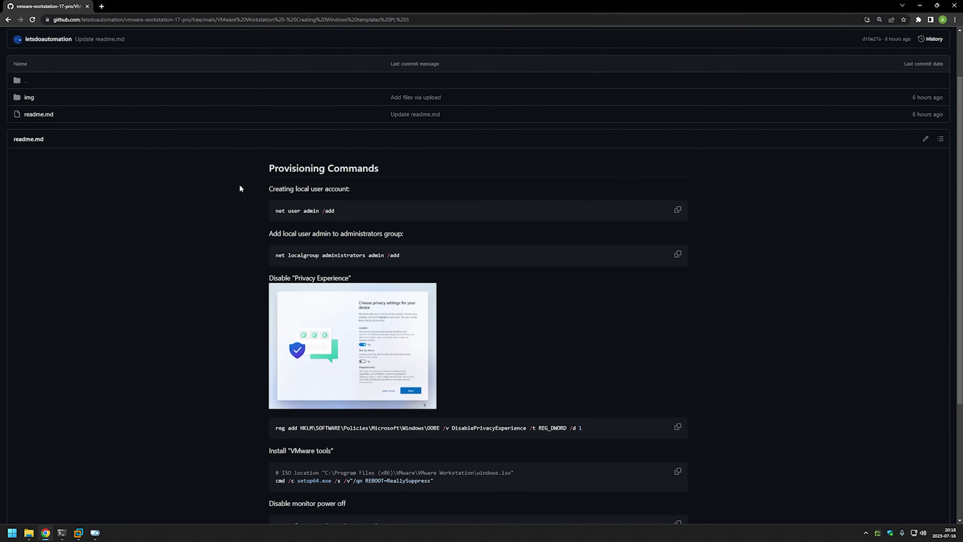
pyautogui.scroll(5, 152, 184)
pyautogui.click(48, 183)
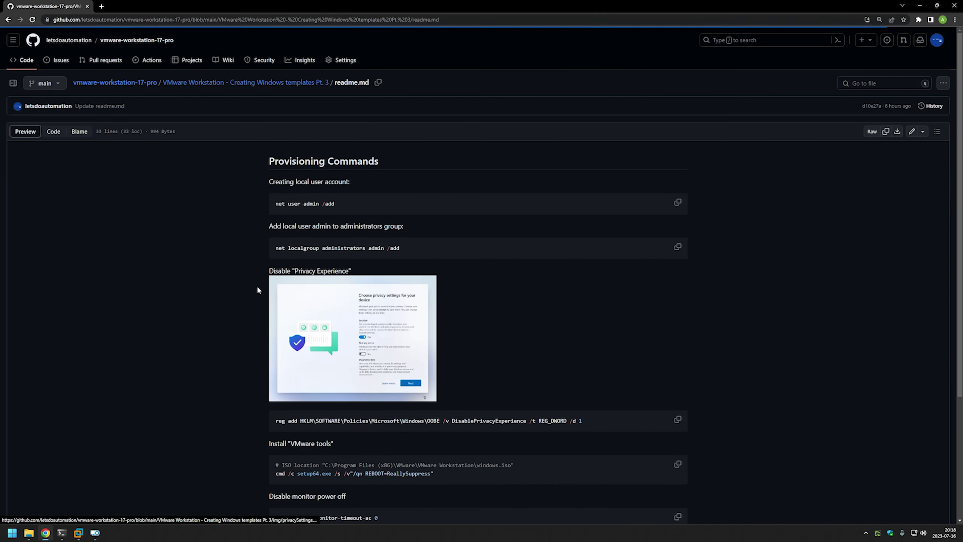
pyautogui.scroll(-3, 253, 287)
# Step: Switch to File Explorer and extract Windows10_autounatted.iso and Windows11_autounatted.iso with 7-Zip, each into its own folder in Downloads
pyautogui.click(78, 533)
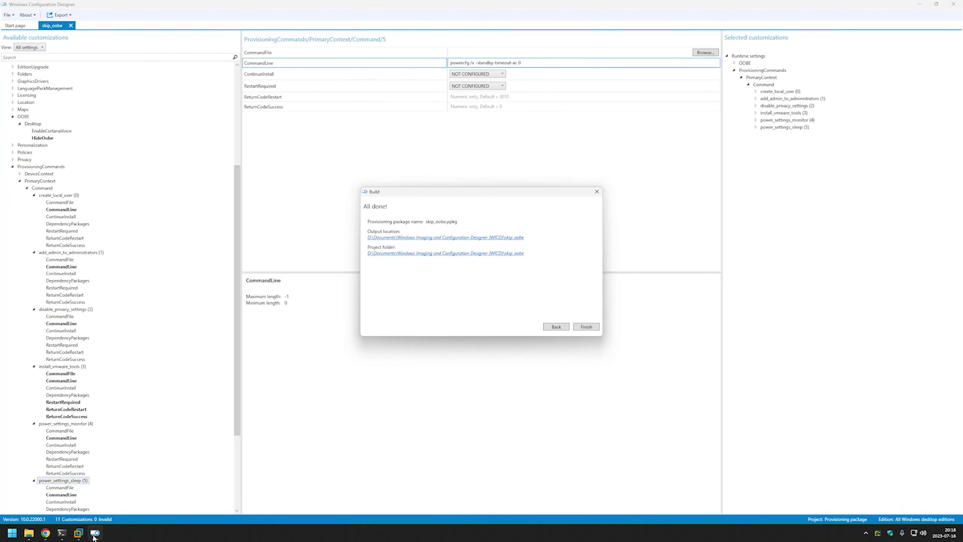
pyautogui.click(29, 533)
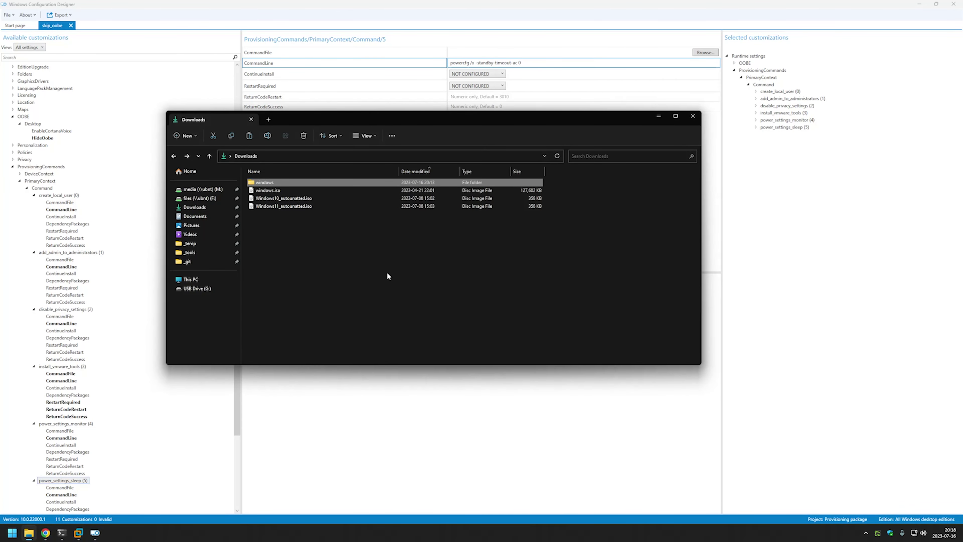
pyautogui.click(315, 199)
pyautogui.keyDown('shift'); pyautogui.click(310, 206); pyautogui.keyUp('shift')
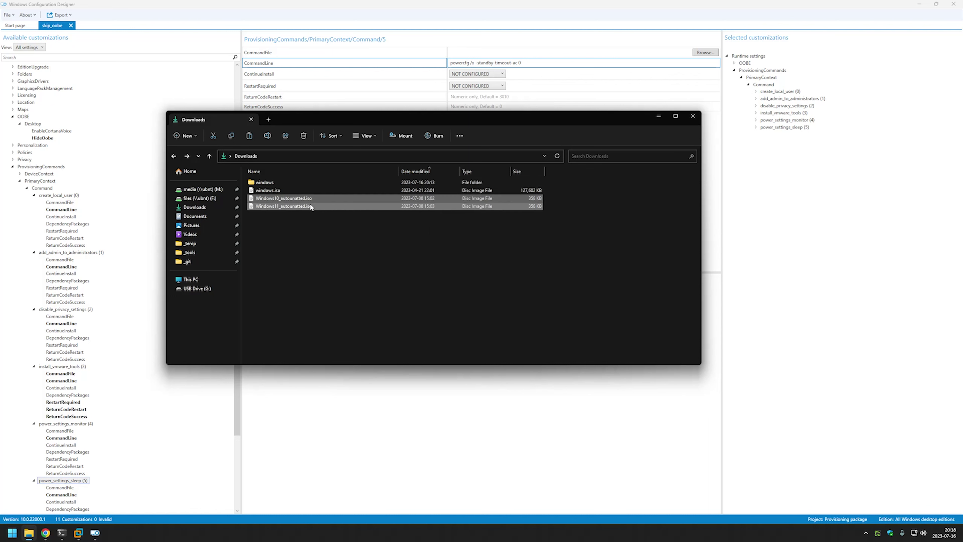
pyautogui.rightClick(311, 207)
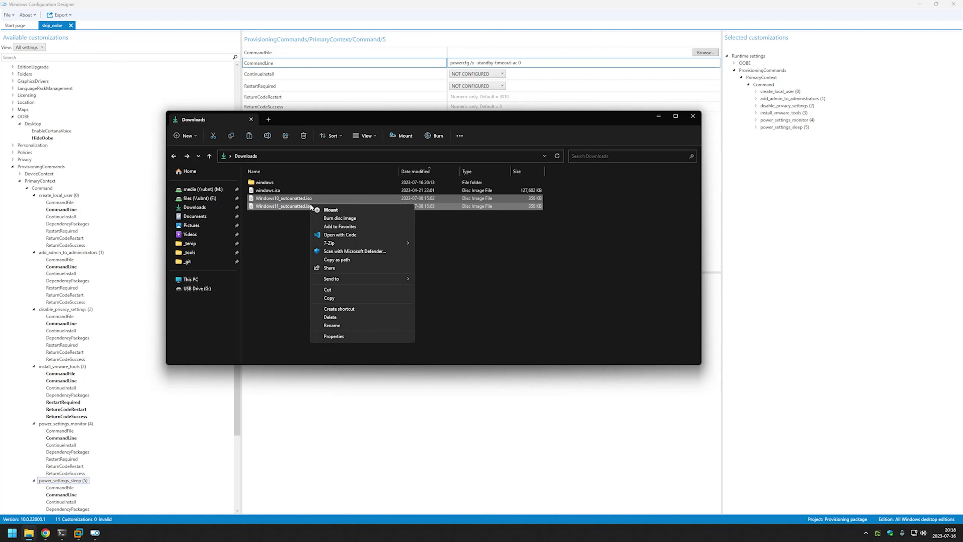
pyautogui.moveTo(360, 242)
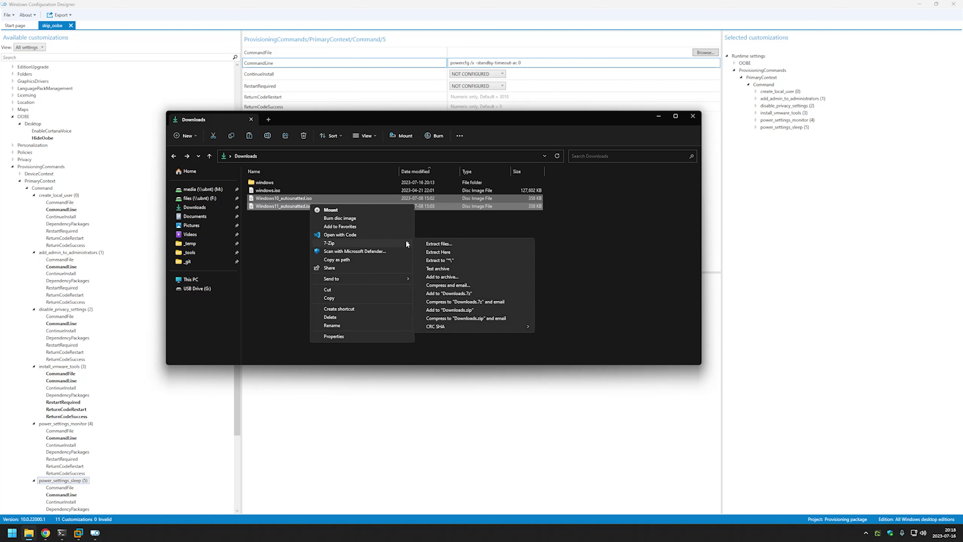
pyautogui.click(460, 259)
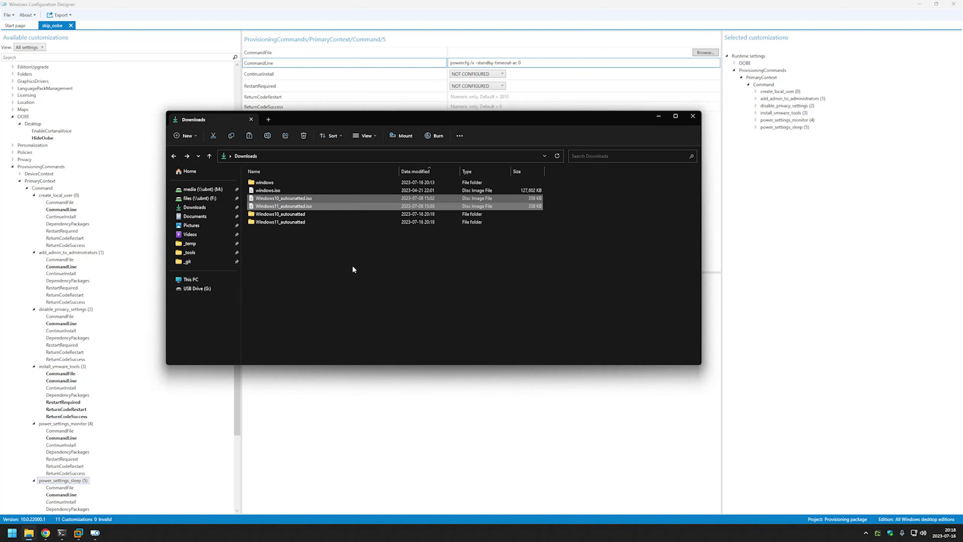
pyautogui.click(321, 251)
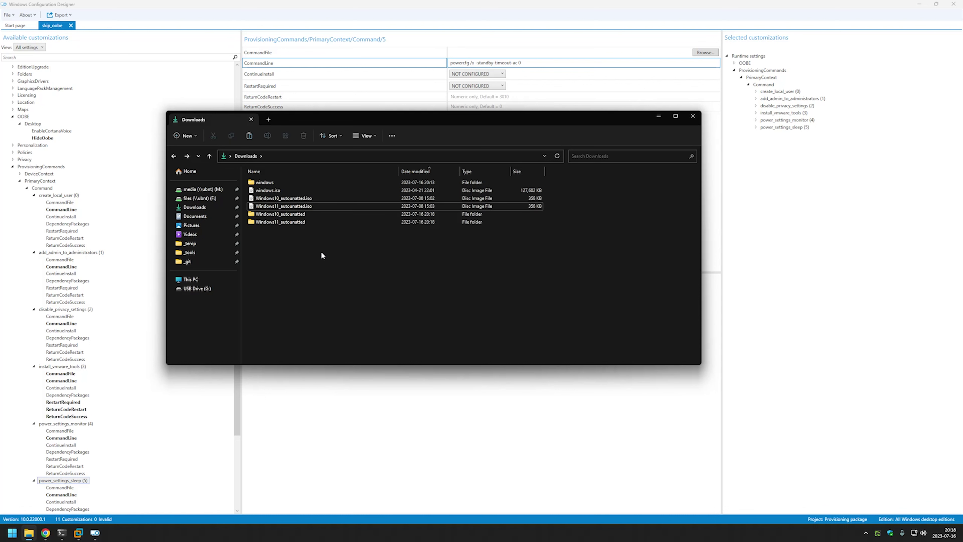
# Step: Paste skip_oobe.ppkg beside autounattend.xml in both the Windows10_autounatted and Windows11_autounatted folders, and return to Downloads
pyautogui.doubleClick(300, 215)
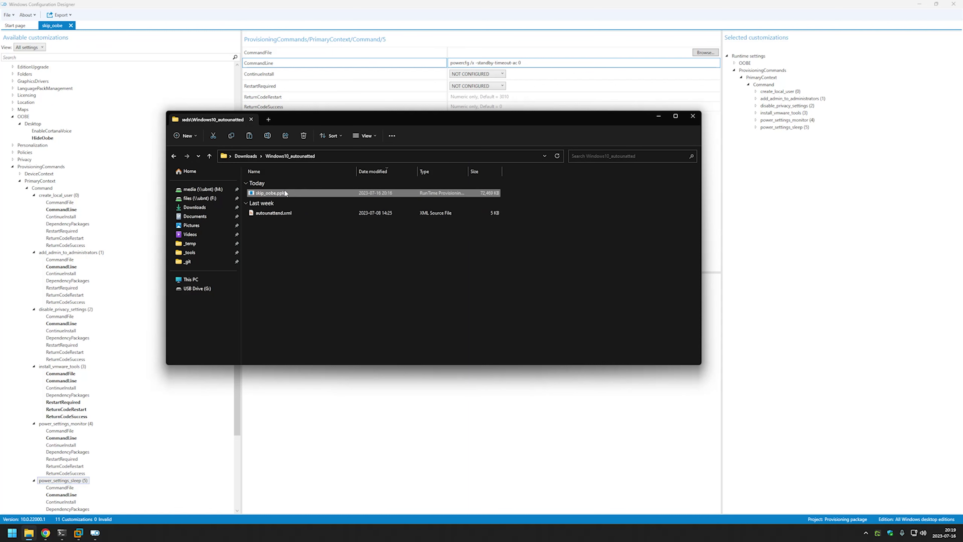
pyautogui.hotkey('alt', 'Up')
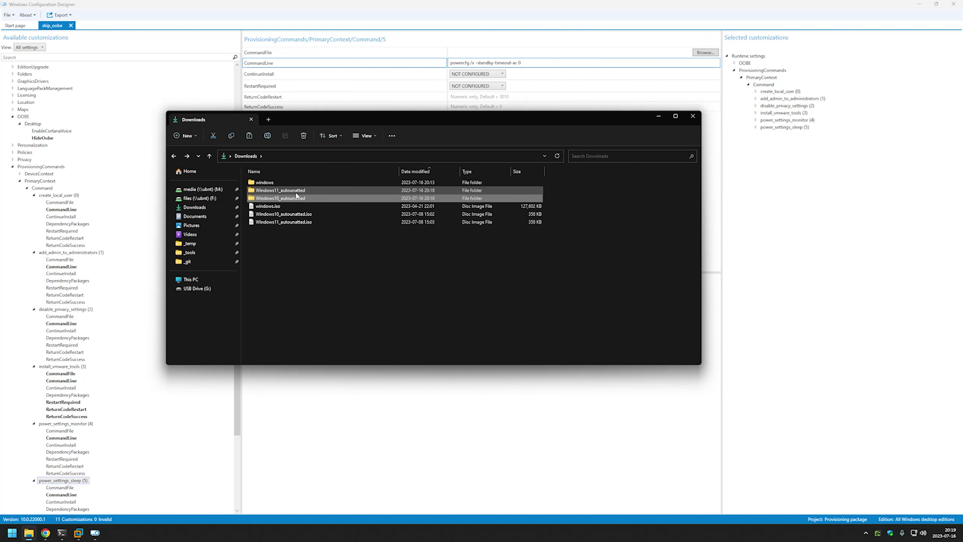
pyautogui.doubleClick(296, 193)
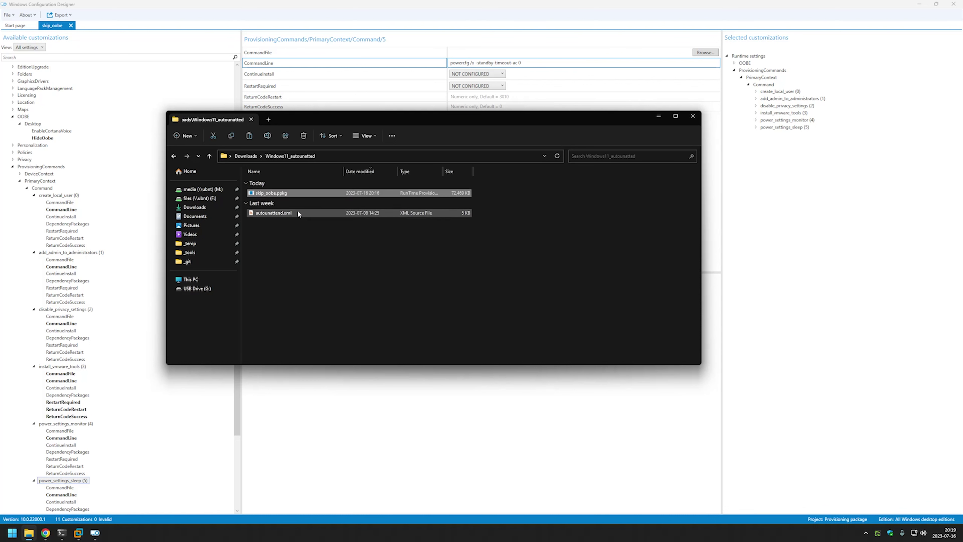
pyautogui.hotkey('alt', 'Up')
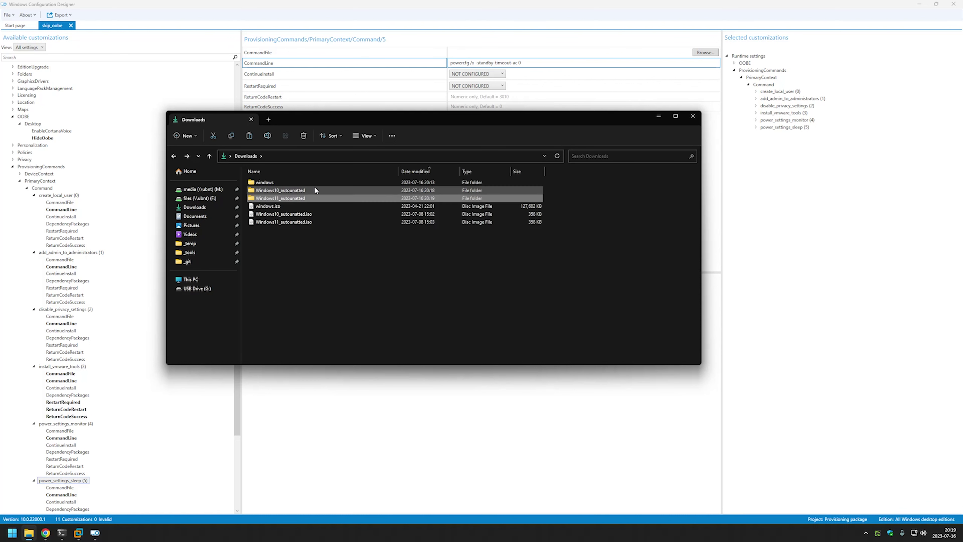
pyautogui.doubleClick(314, 190)
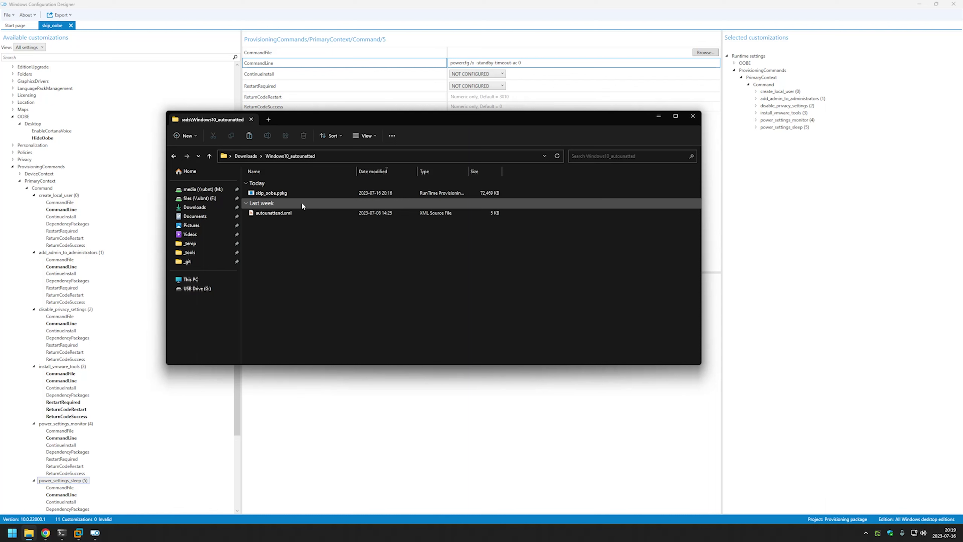
pyautogui.hotkey('alt', 'Up')
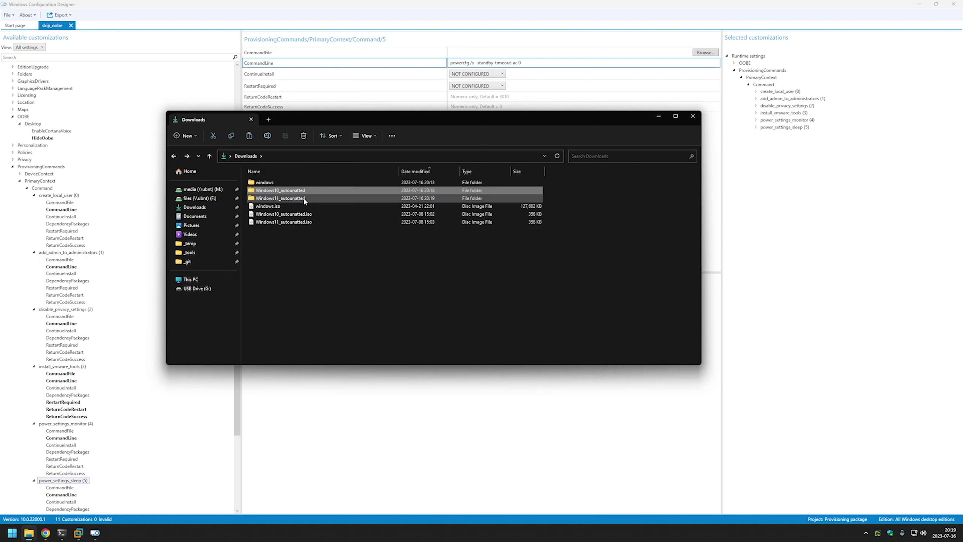
pyautogui.moveTo(302, 190)
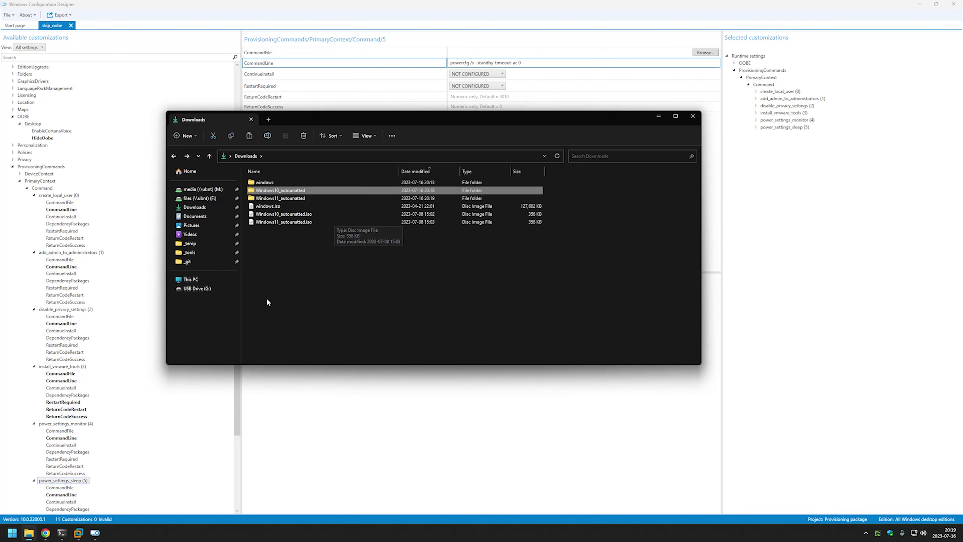
# Step: Copy the mkisofs command from the Creating ISO section of the readme in Chrome and paste it into Windows PowerShell
pyautogui.click(45, 532)
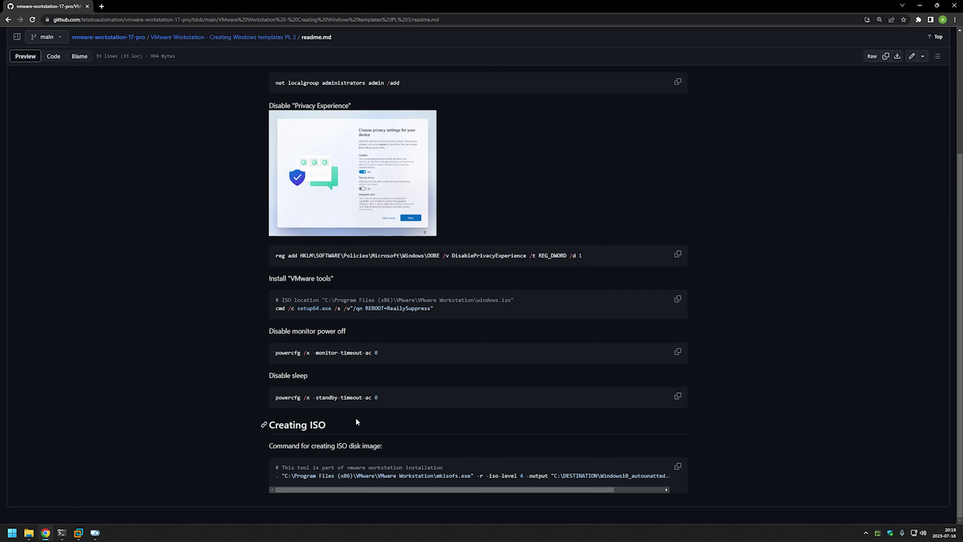
pyautogui.moveTo(571, 489); pyautogui.dragTo(264, 482)
pyautogui.press('super+c')
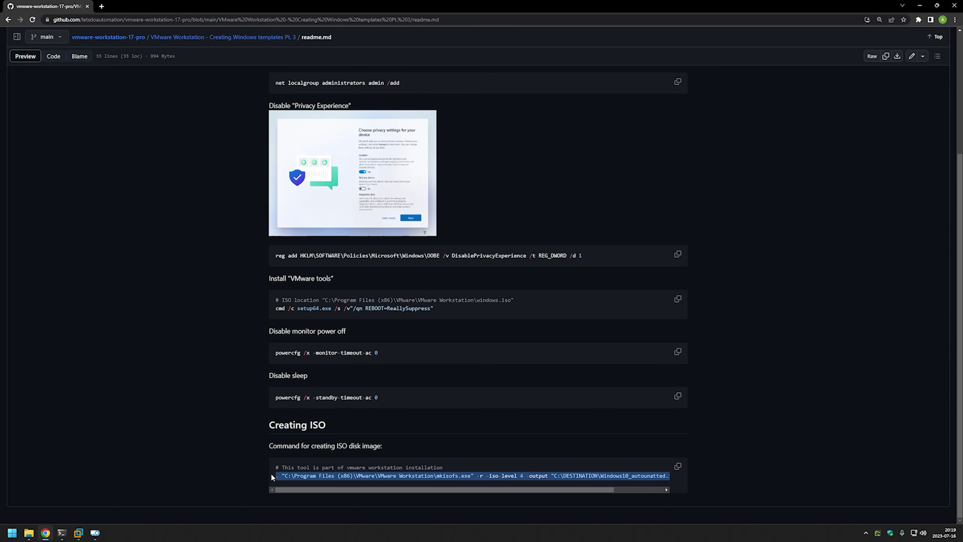
pyautogui.click(62, 533)
pyautogui.rightClick(307, 297)
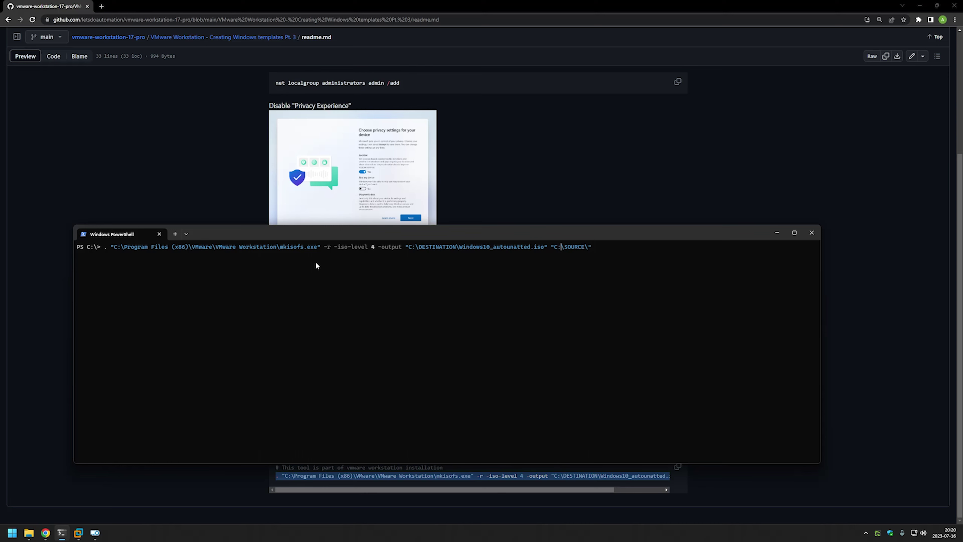
# Step: Replace the command's source path with D:\Downloads\Windows10_autounatted, copied from the extracted folder's path in File Explorer
pyautogui.press('Left')
pyautogui.press('Right')
pyautogui.press('Right')
pyautogui.press('Right')
pyautogui.press('Right')
pyautogui.press('Right')
pyautogui.press('Right')
pyautogui.press('Right')
pyautogui.press('Right')
pyautogui.press('Left')
pyautogui.hotkey('shift', 'Left')
pyautogui.hotkey('shift', 'Left')
pyautogui.hotkey('shift', 'Left')
pyautogui.hotkey('shift', 'Left')
pyautogui.hotkey('shift', 'Left')
pyautogui.hotkey('shift', 'Left')
pyautogui.hotkey('shift', 'Left')
pyautogui.hotkey('shift', 'Left')
pyautogui.hotkey('shift', 'Left')
pyautogui.press('BackSpace')
pyautogui.click(29, 533)
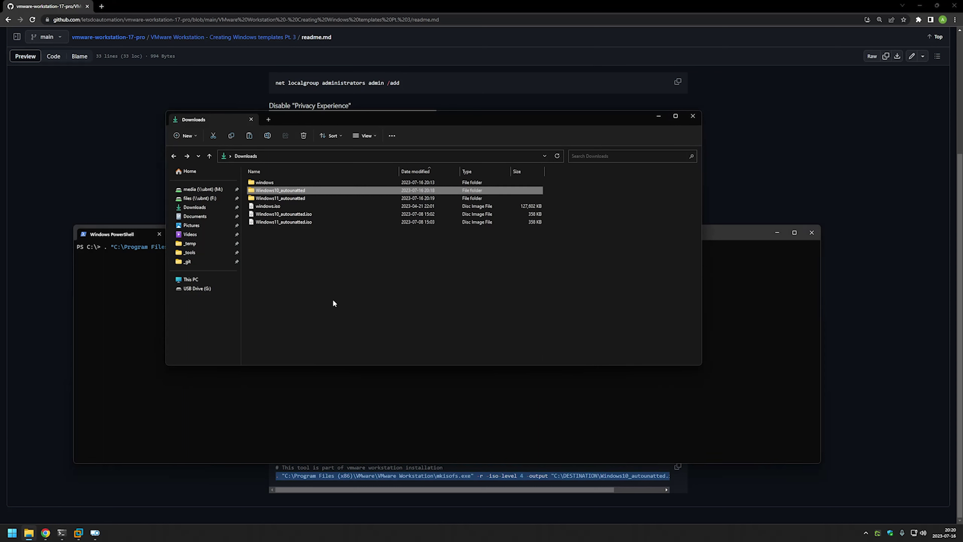
pyautogui.doubleClick(311, 187)
pyautogui.click(347, 157)
pyautogui.hotkey('ctrl', 'c')
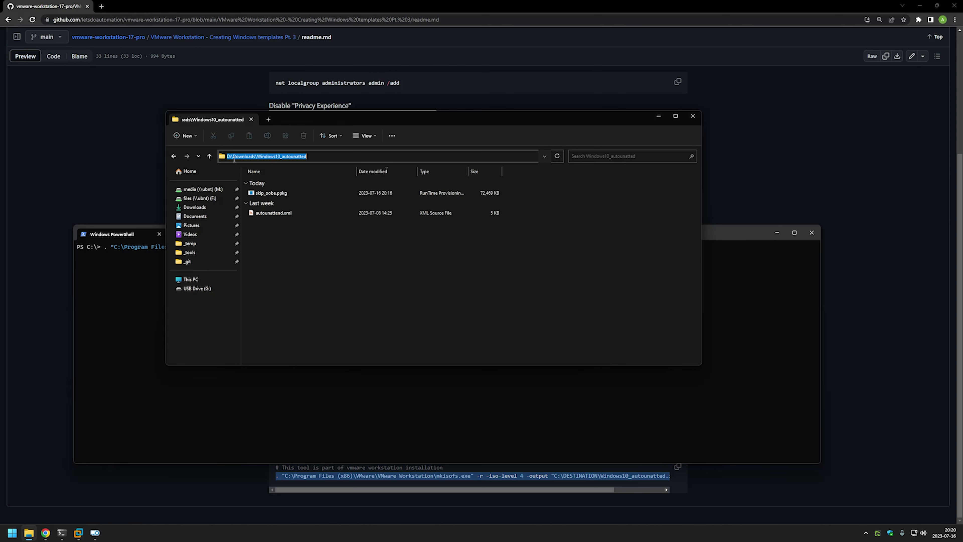
pyautogui.click(717, 240)
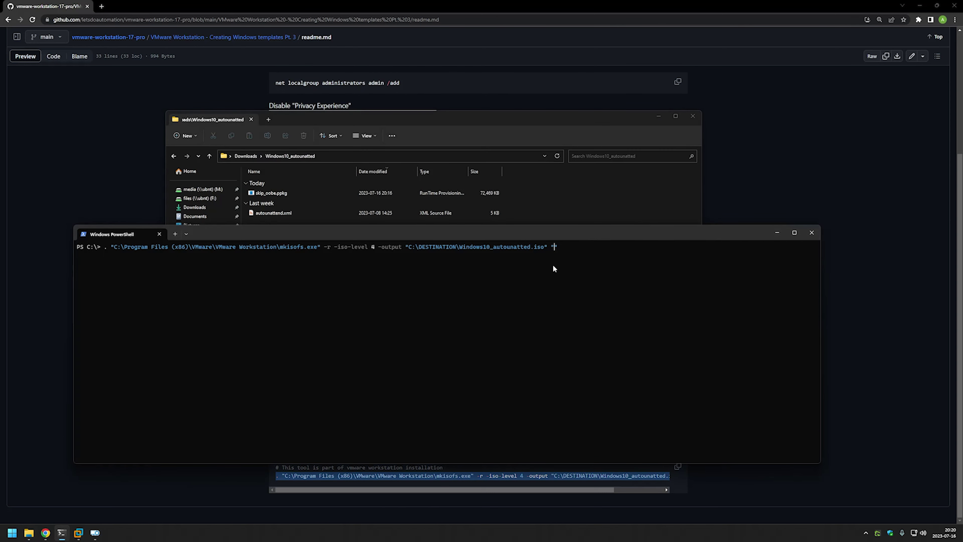
pyautogui.hotkey('ctrl', 'v')
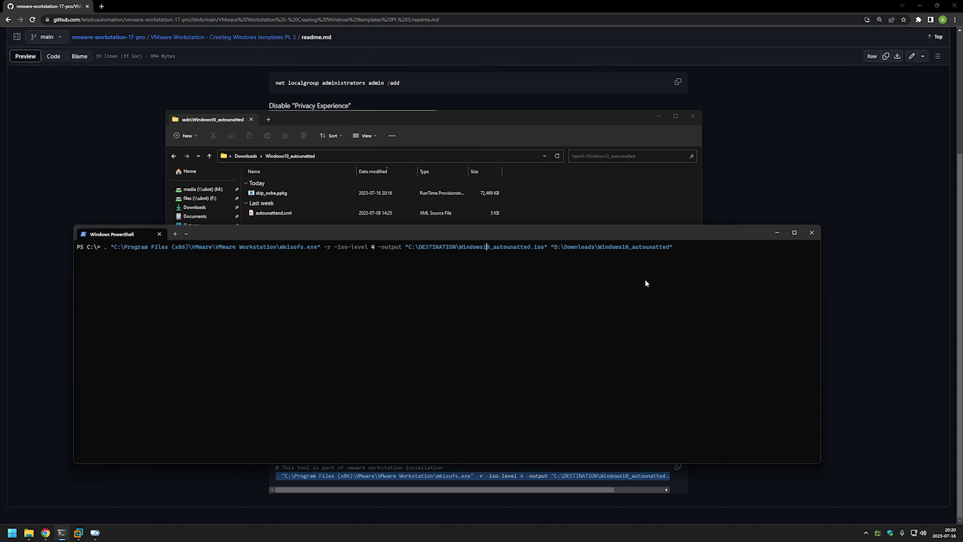
# Step: Change the output path in the mkisofs command to D:\Downloads\Windows10_autounatted.iso
pyautogui.press('BackSpace')
pyautogui.press('BackSpace')
pyautogui.press('BackSpace')
pyautogui.press('BackSpace')
pyautogui.press('BackSpace')
pyautogui.press('BackSpace')
pyautogui.press('BackSpace')
pyautogui.press('BackSpace')
pyautogui.press('BackSpace')
pyautogui.press('BackSpace')
pyautogui.press('BackSpace')
pyautogui.press('BackSpace')
pyautogui.press('BackSpace')
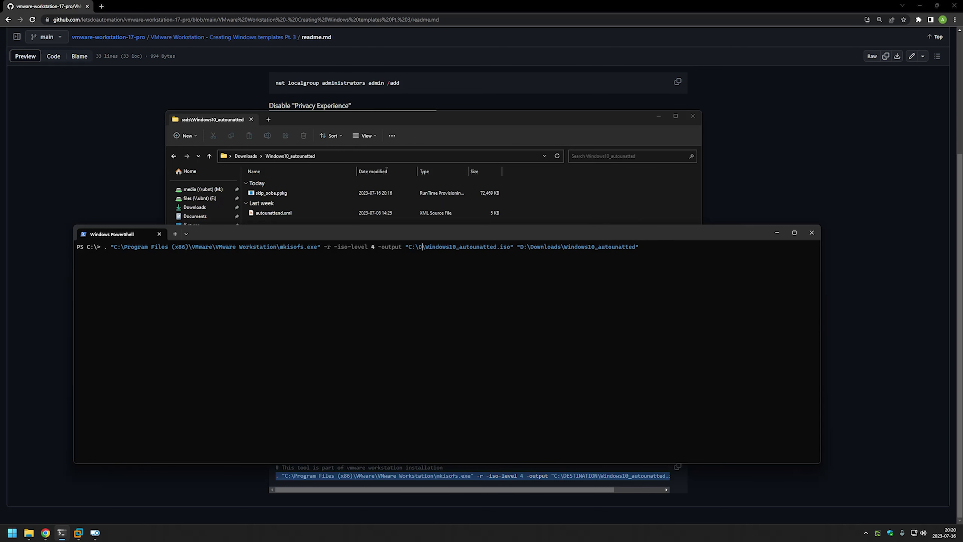
pyautogui.press('BackSpace')
pyautogui.hotkey('ctrl', 'v')
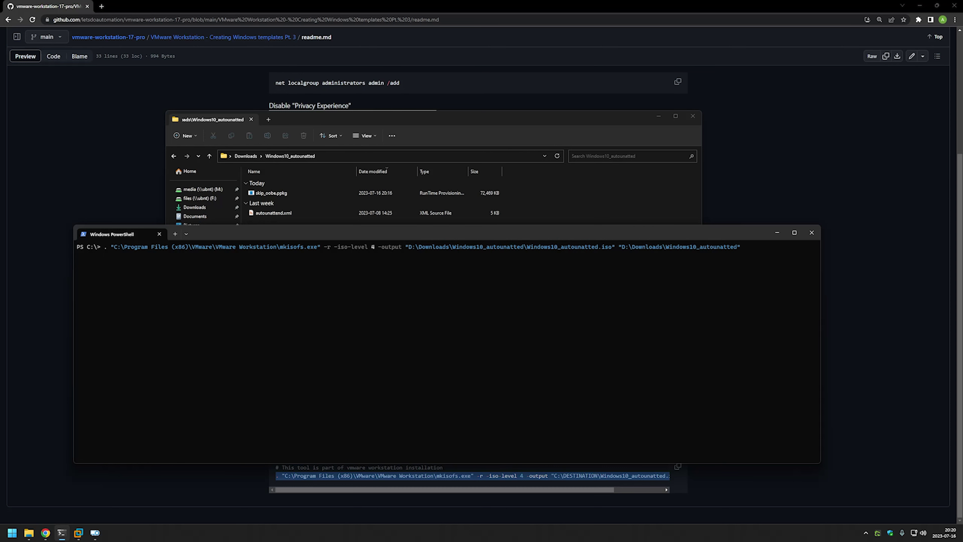
pyautogui.press('BackSpace')
pyautogui.press('BackSpace')
pyautogui.press('BackSpace')
pyautogui.press('BackSpace')
pyautogui.press('BackSpace')
pyautogui.press('BackSpace')
pyautogui.press('BackSpace')
pyautogui.press('BackSpace')
pyautogui.press('BackSpace')
pyautogui.press('BackSpace')
pyautogui.press('BackSpace')
pyautogui.press('BackSpace')
pyautogui.press('BackSpace')
pyautogui.press('BackSpace')
pyautogui.press('BackSpace')
pyautogui.press('BackSpace')
pyautogui.press('BackSpace')
pyautogui.press('BackSpace')
pyautogui.press('BackSpace')
pyautogui.press('BackSpace')
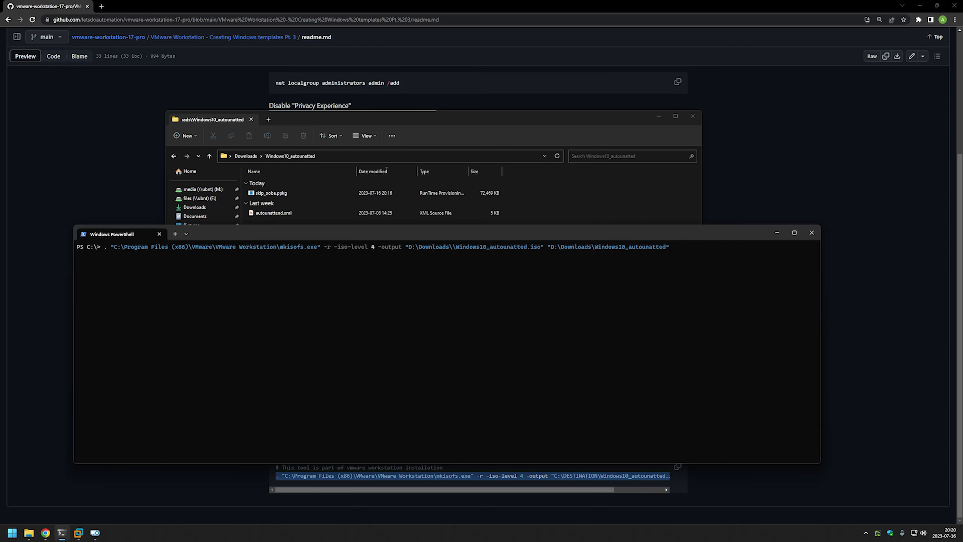
pyautogui.press('BackSpace')
# Step: Rename the output file to Windows10_autounatted_ppkg.iso and run the command to build the ISO
pyautogui.press('Right')
pyautogui.press('Right')
pyautogui.press('Right')
pyautogui.press('Right')
pyautogui.press('Right')
pyautogui.press('Right')
pyautogui.press('Right')
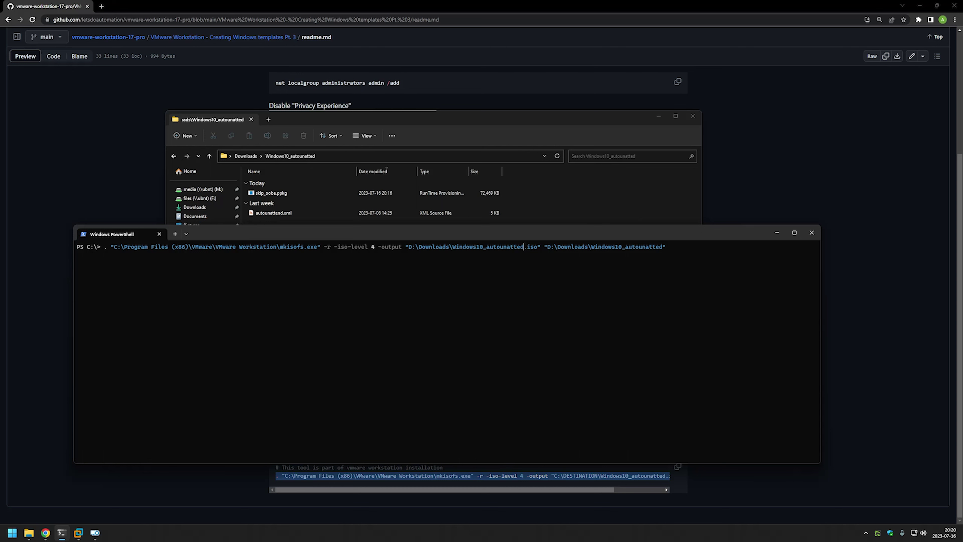
pyautogui.write('_ppkg')
pyautogui.press('Return')
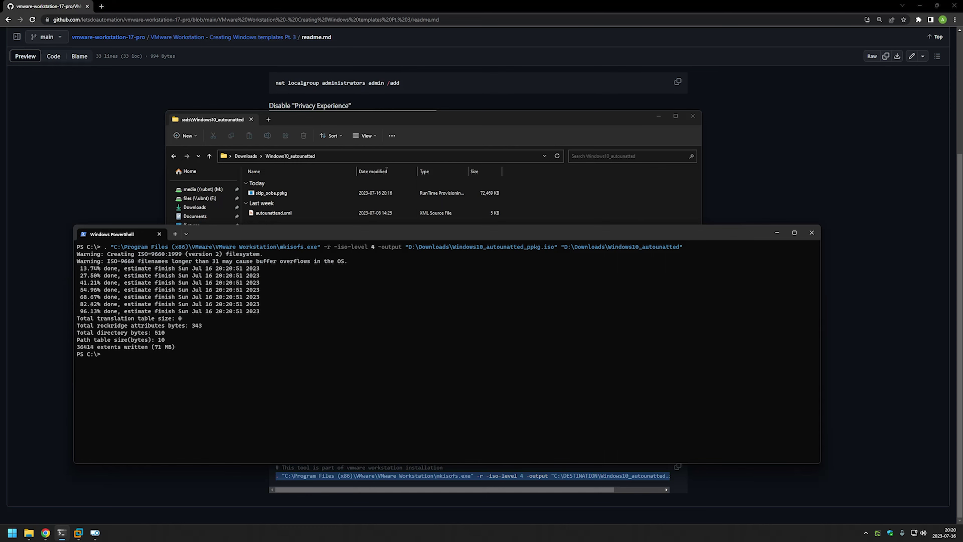
# Step: Go up to Downloads in File Explorer and check the new Windows10_autounatted_ppkg.iso file
pyautogui.click(606, 190)
pyautogui.hotkey('alt', 'Up')
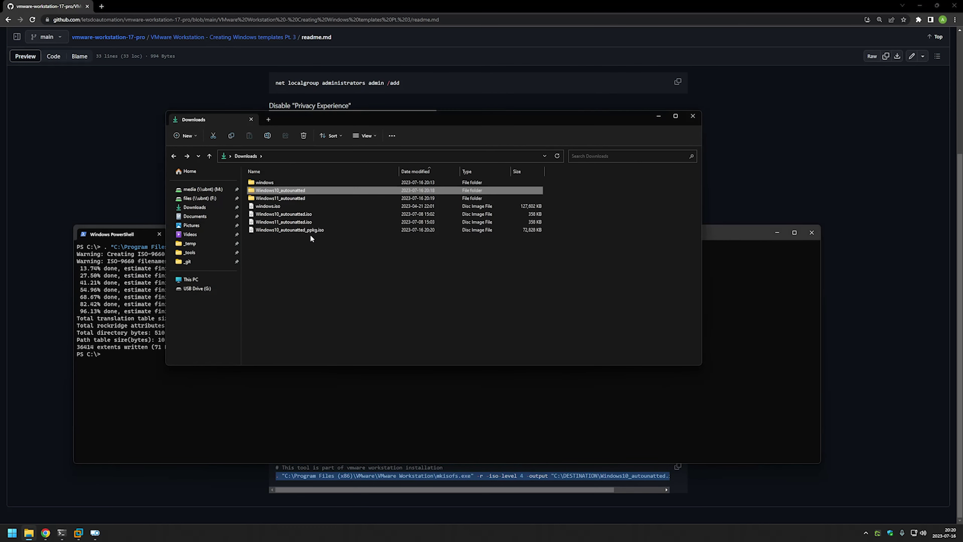
pyautogui.moveTo(323, 229)
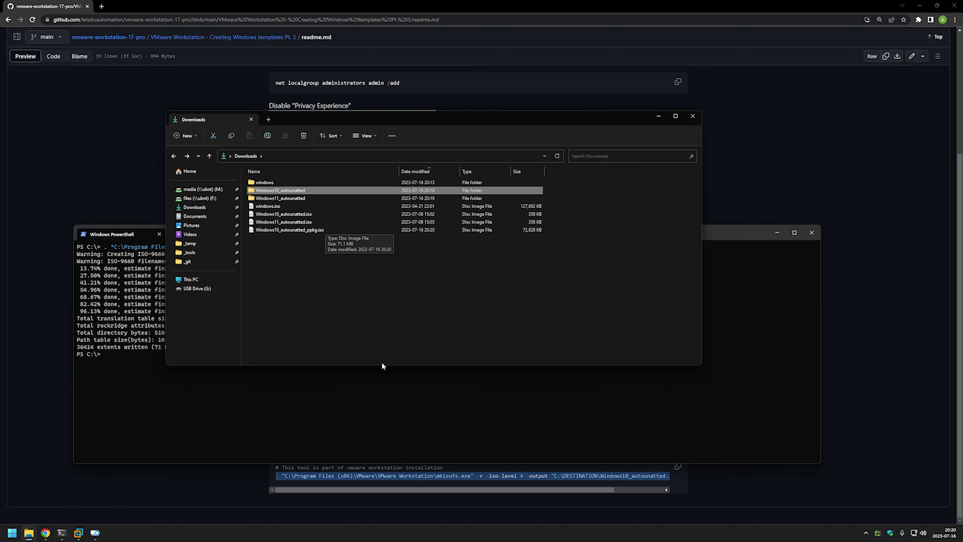
# Step: Rerun the mkisofs command with output D:\Downloads\Windows11_autounatted_ppkg.iso and source D:\Downloads\Windows11_autounatted, then check the new ISO in Downloads
pyautogui.click(381, 376)
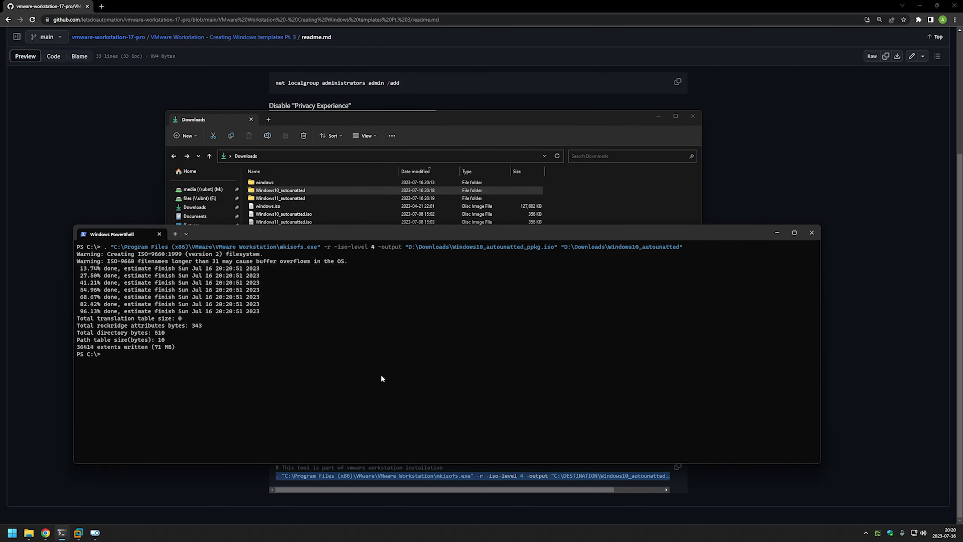
pyautogui.press('Up')
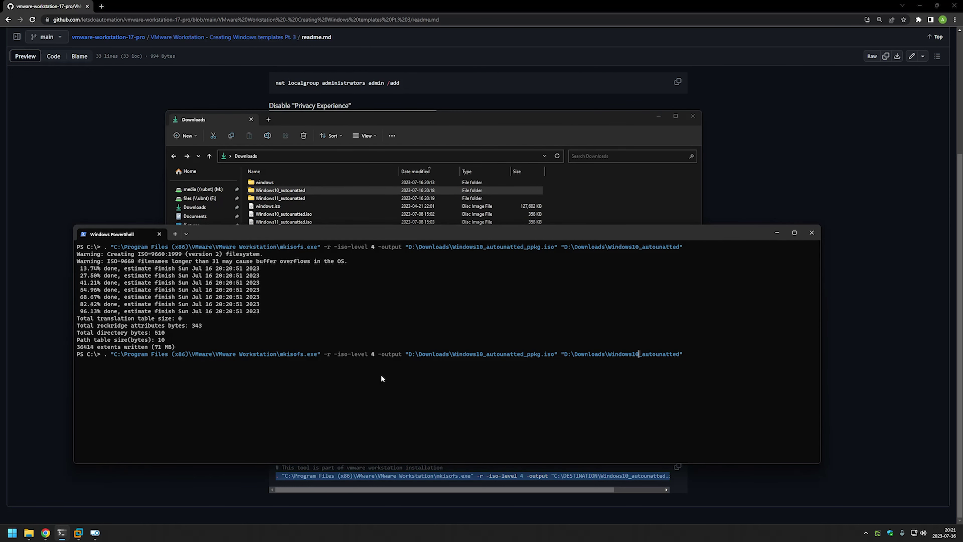
pyautogui.press('BackSpace')
pyautogui.write('1')
pyautogui.press('Left')
pyautogui.press('BackSpace')
pyautogui.write('1')
pyautogui.press('Return')
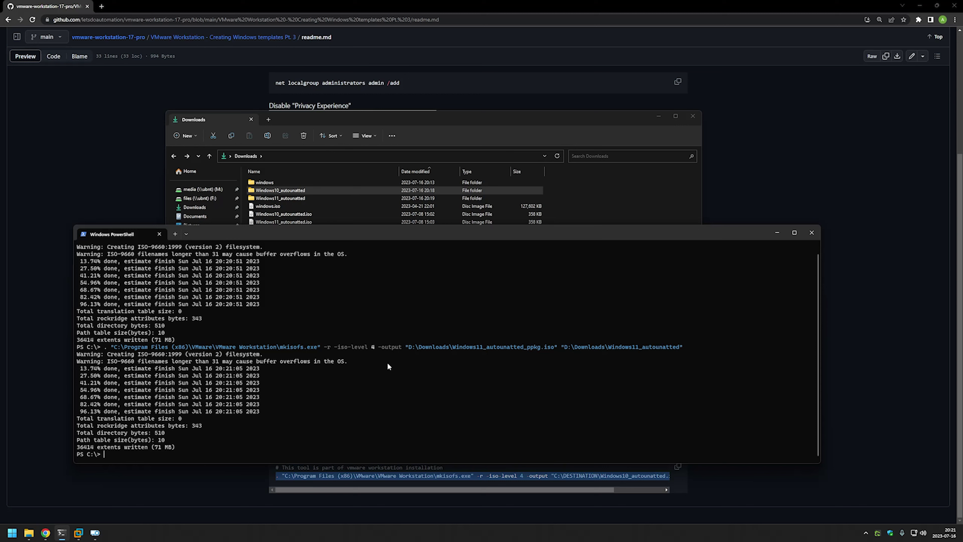
pyautogui.click(574, 207)
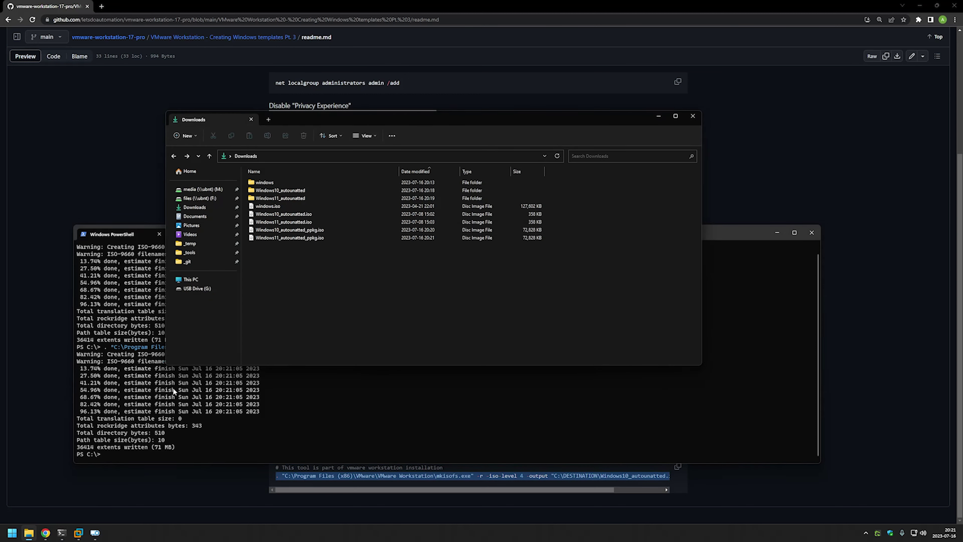
# Step: Switch to VMware Workstation and open Command Prompt as administrator in the oobe virtual machine
pyautogui.click(79, 532)
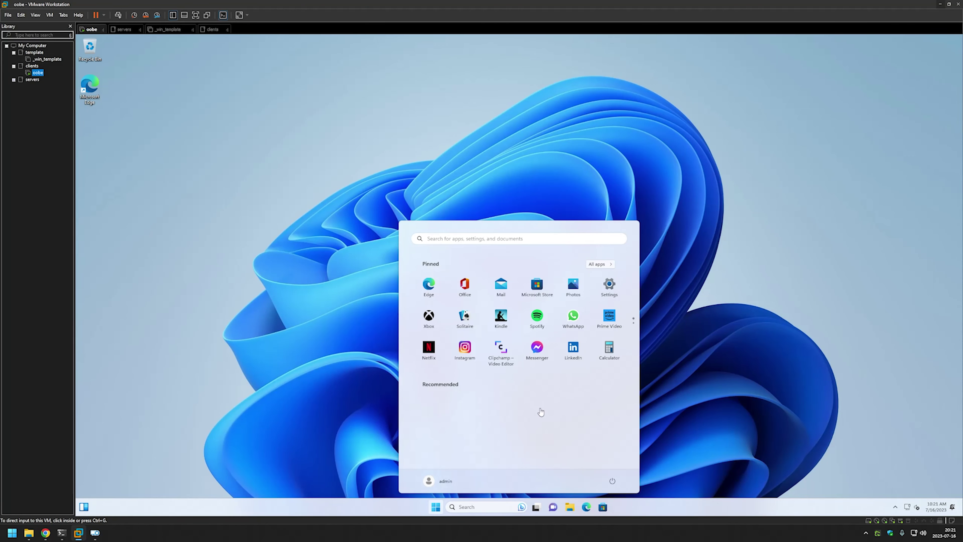
pyautogui.click(425, 480)
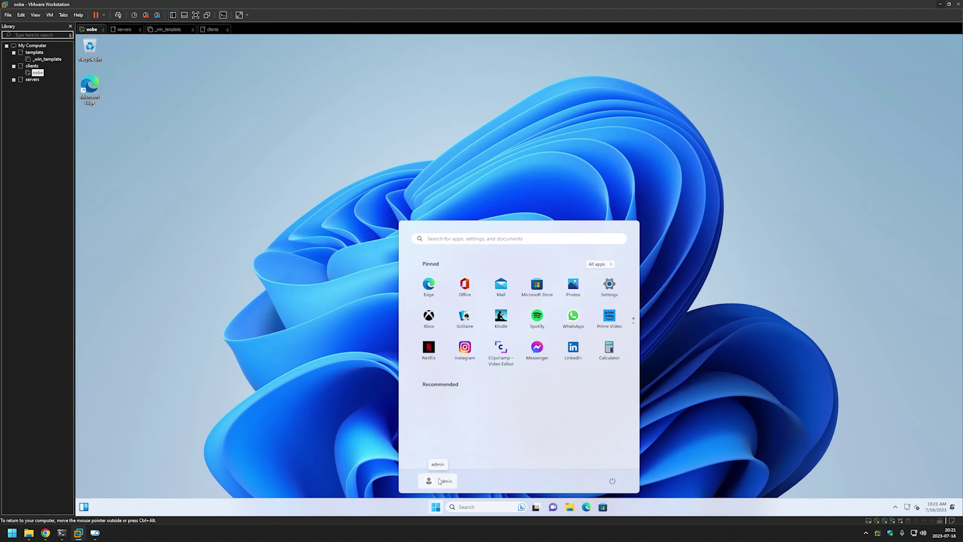
pyautogui.write('comm')
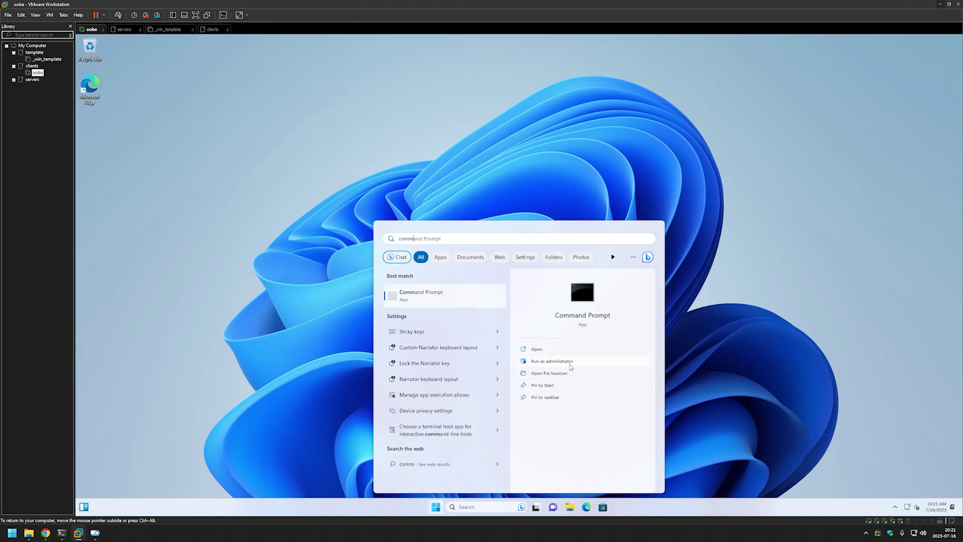
pyautogui.click(570, 362)
pyautogui.click(565, 330)
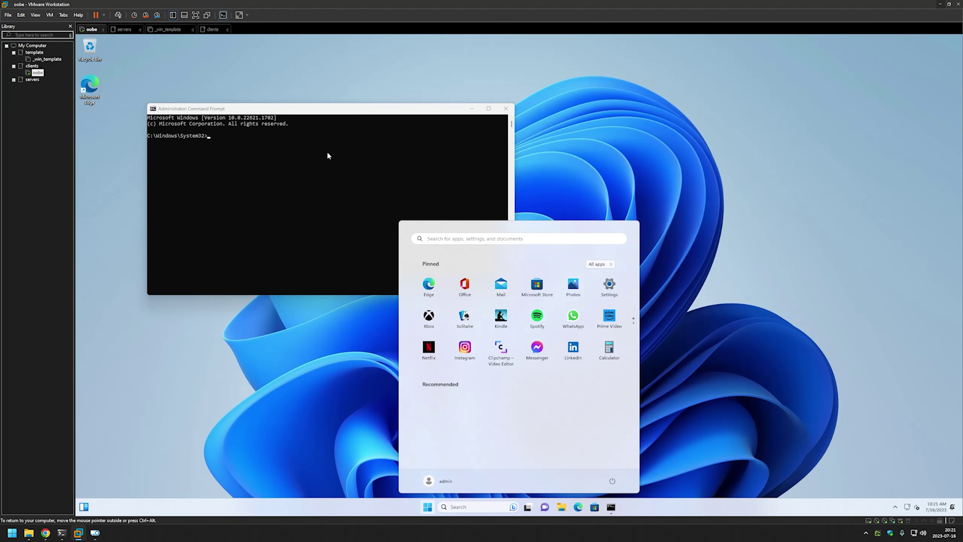
pyautogui.click(318, 118)
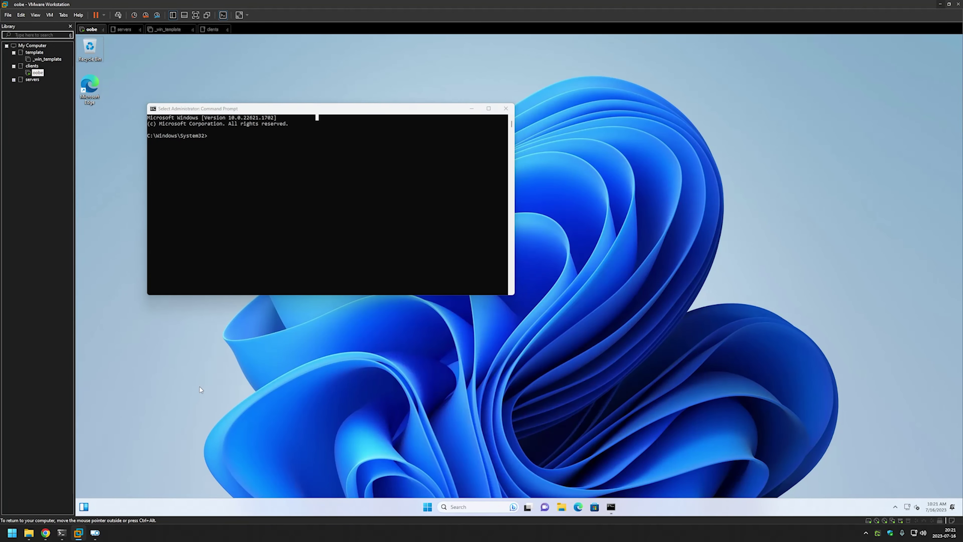
# Step: Open Power Options in the guest's Control Panel, check the Balanced plan's display and sleep settings, and close the window
pyautogui.press('super+r')
pyautogui.write('control')
pyautogui.press('Return')
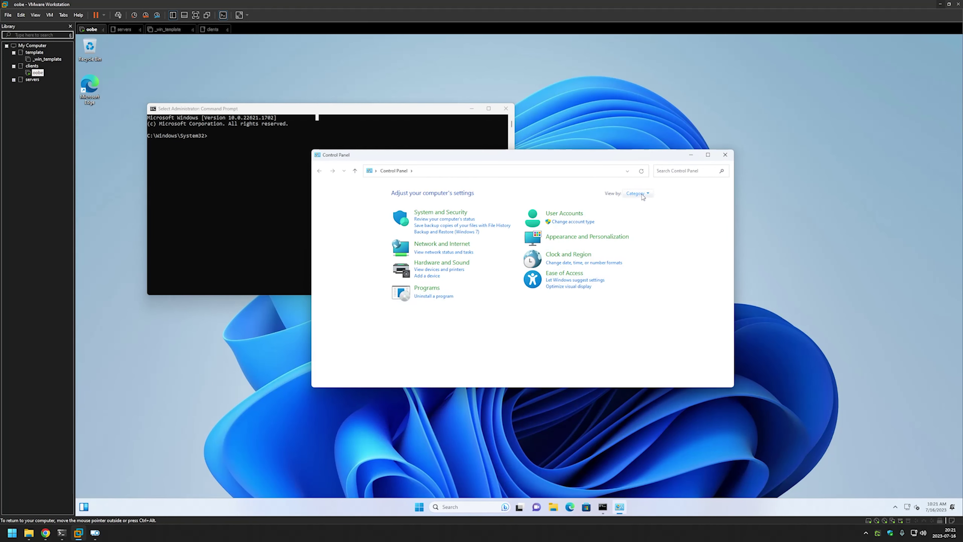
pyautogui.click(674, 169)
pyautogui.write('power')
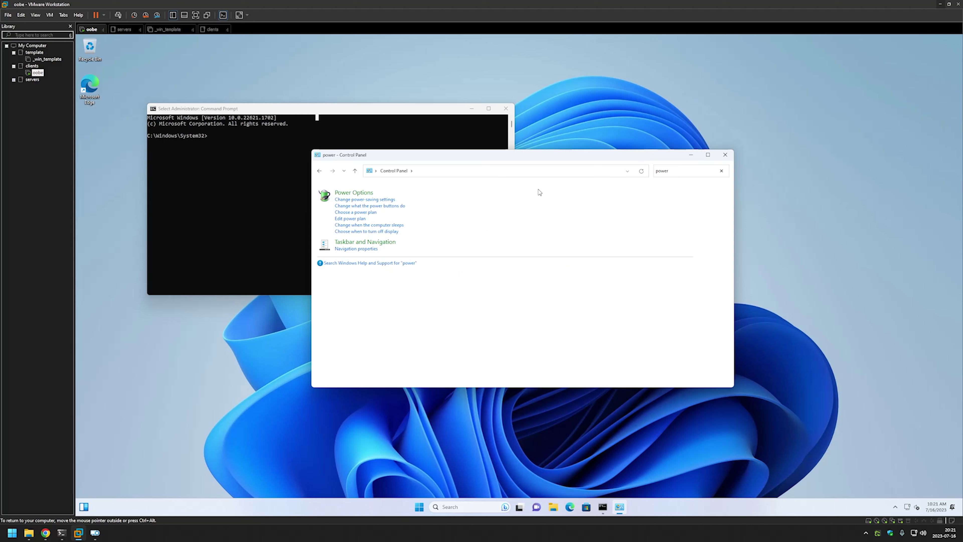
pyautogui.click(354, 192)
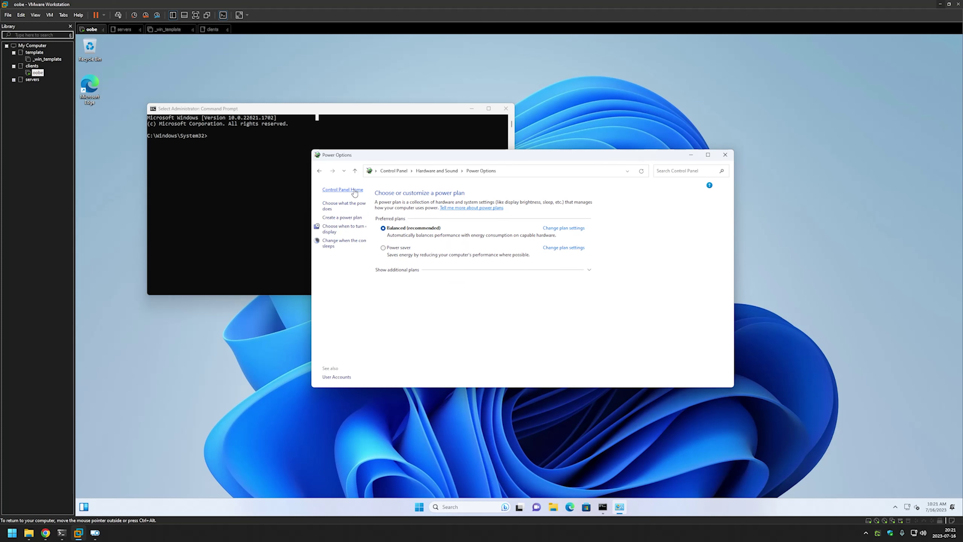
pyautogui.click(567, 228)
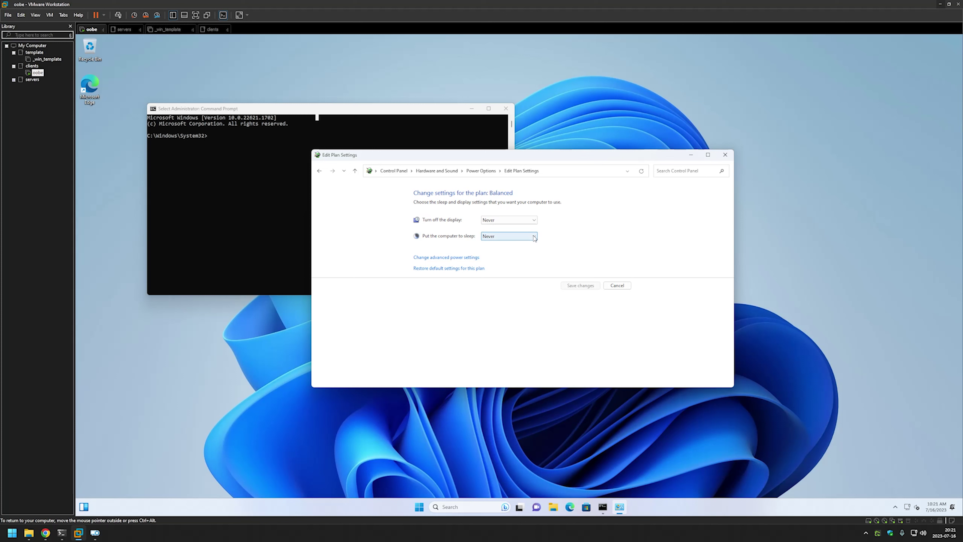
pyautogui.click(725, 155)
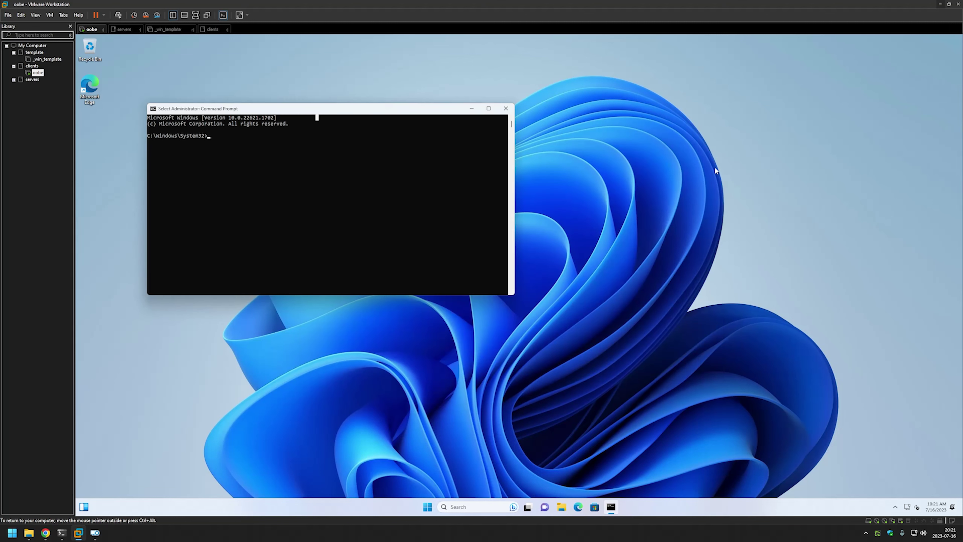
# Step: Disable template mode in the advanced options of the _win_template virtual machine and save the settings
pyautogui.click(44, 59)
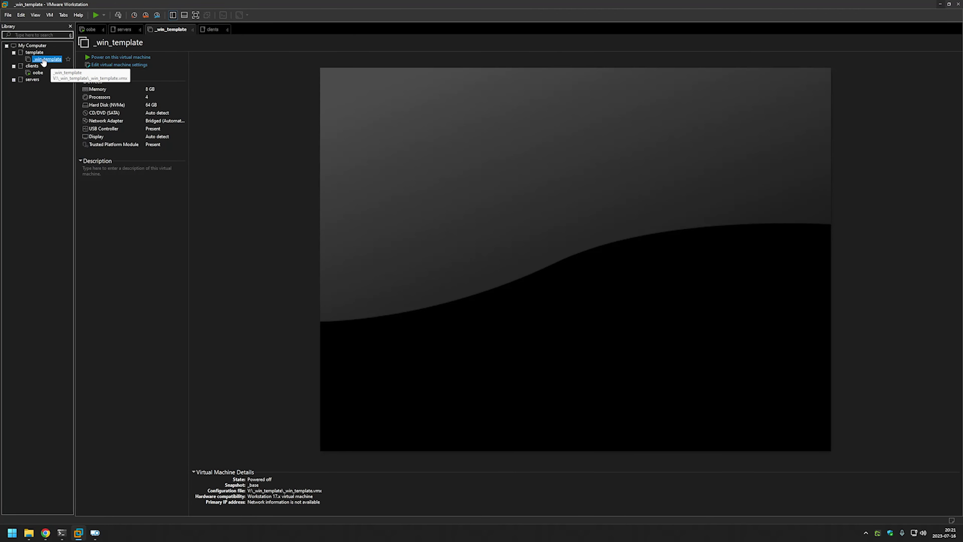
pyautogui.rightClick(43, 60)
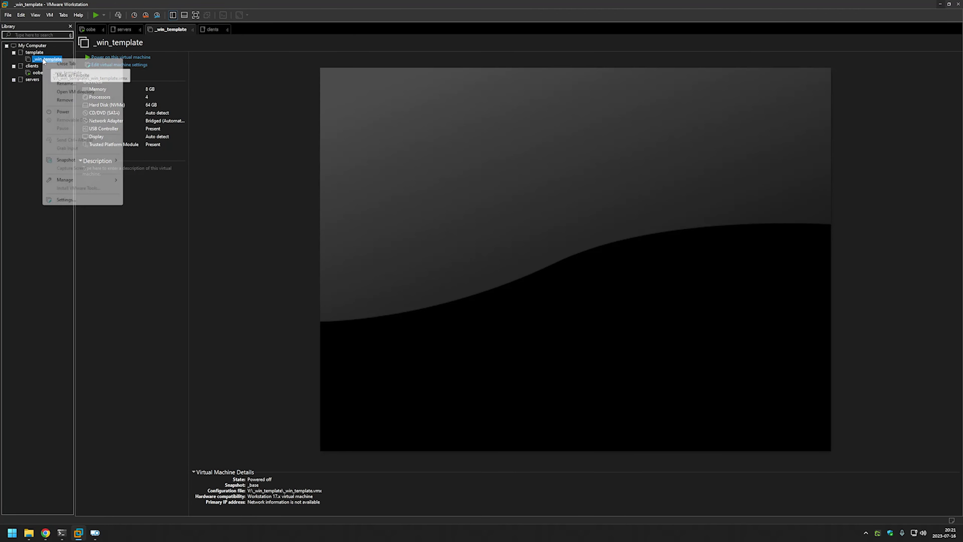
pyautogui.click(75, 201)
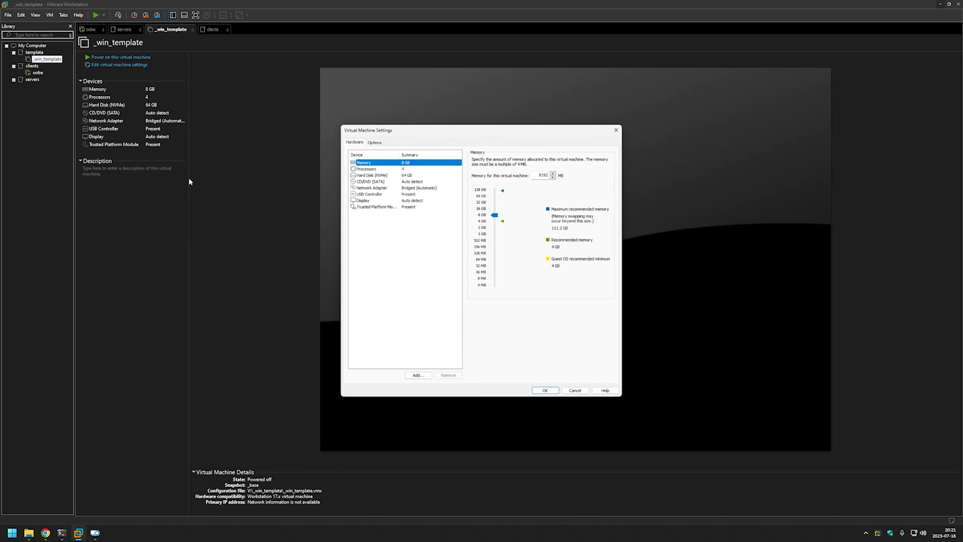
pyautogui.click(374, 142)
pyautogui.click(378, 239)
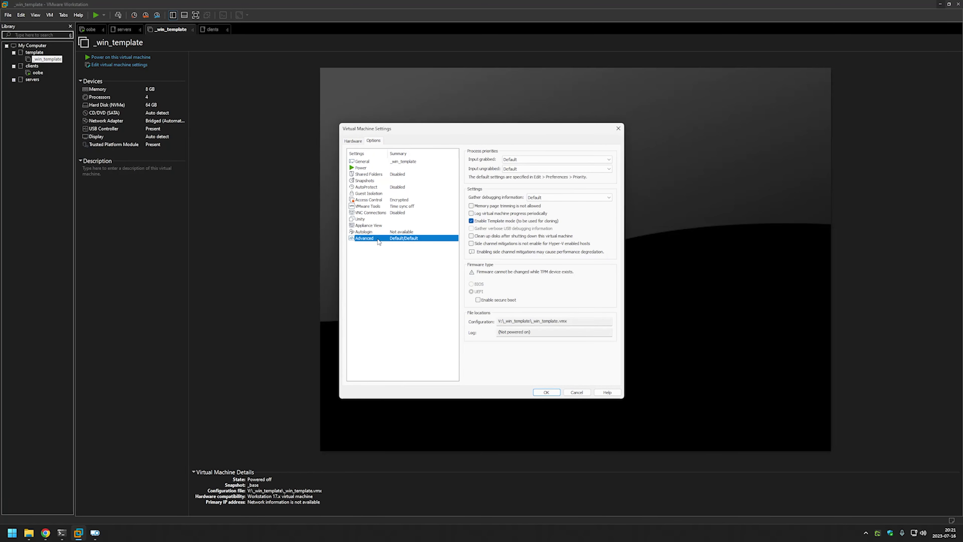
pyautogui.click(473, 223)
pyautogui.click(519, 289)
pyautogui.click(548, 392)
# Step: Open the Snapshot Manager for _win_template and check the full names of the Windows 11 and Windows 10 autounattend snapshots
pyautogui.rightClick(50, 59)
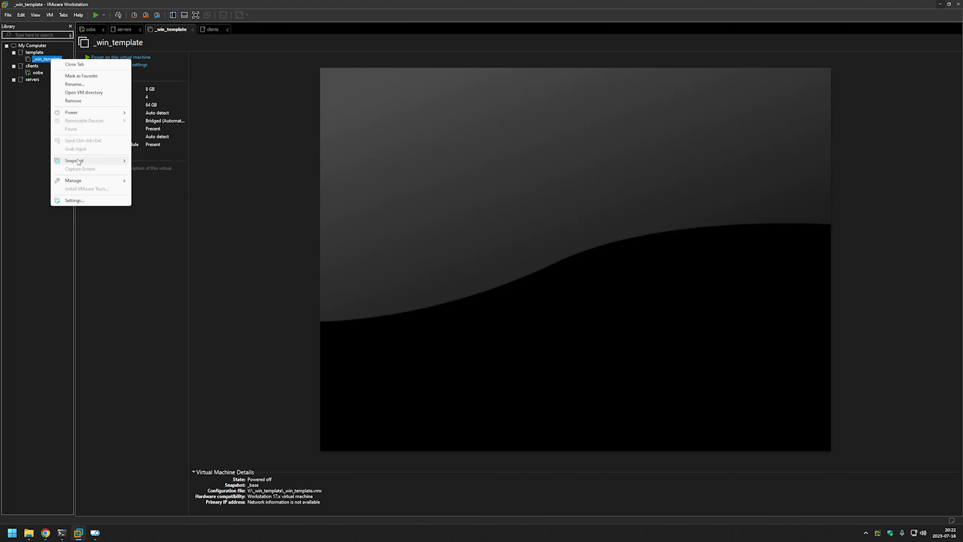
pyautogui.moveTo(88, 161)
pyautogui.click(162, 180)
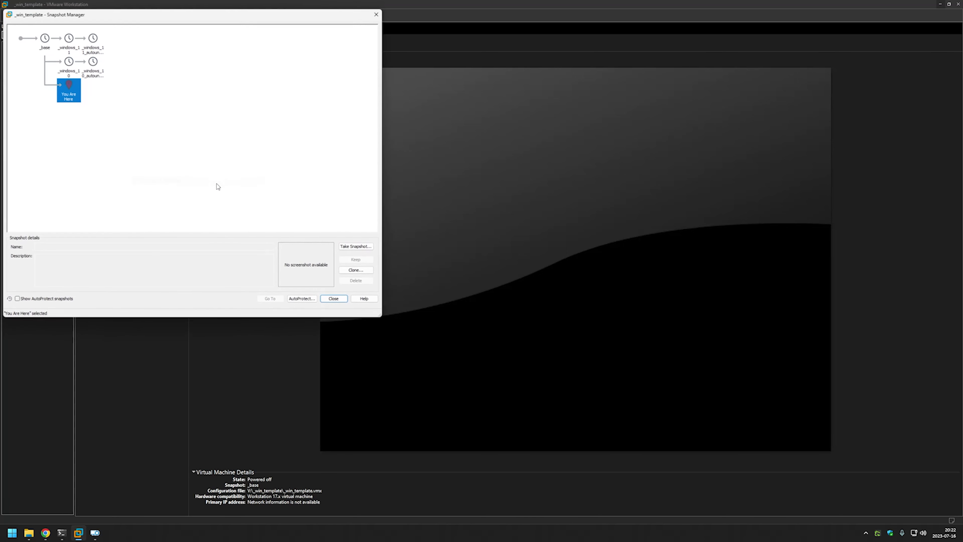
pyautogui.click(92, 39)
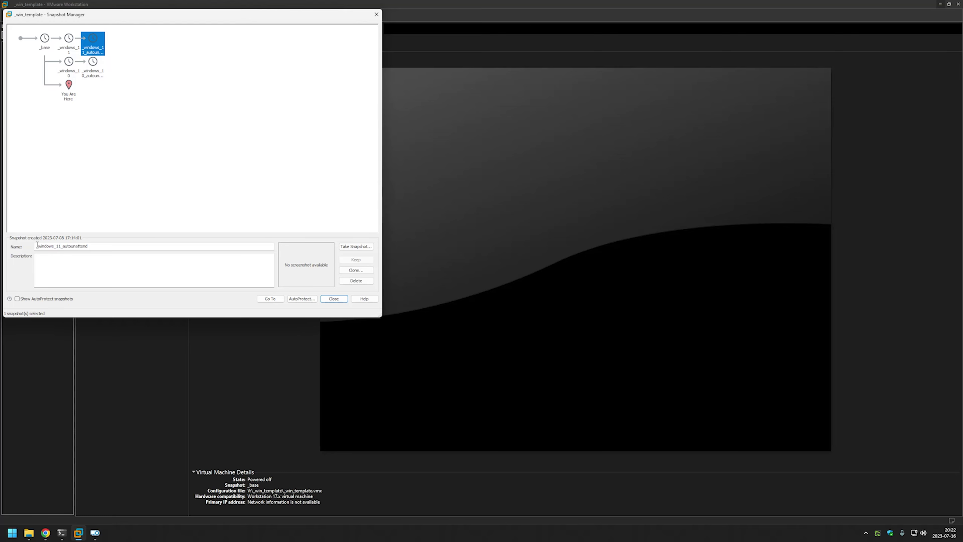
pyautogui.doubleClick(113, 242)
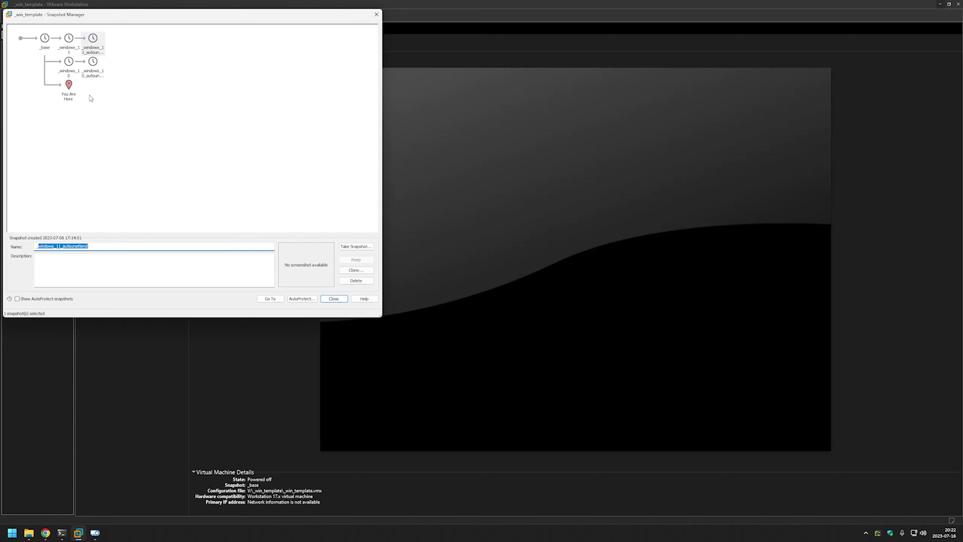
pyautogui.click(93, 62)
pyautogui.click(88, 246)
pyautogui.doubleClick(88, 247)
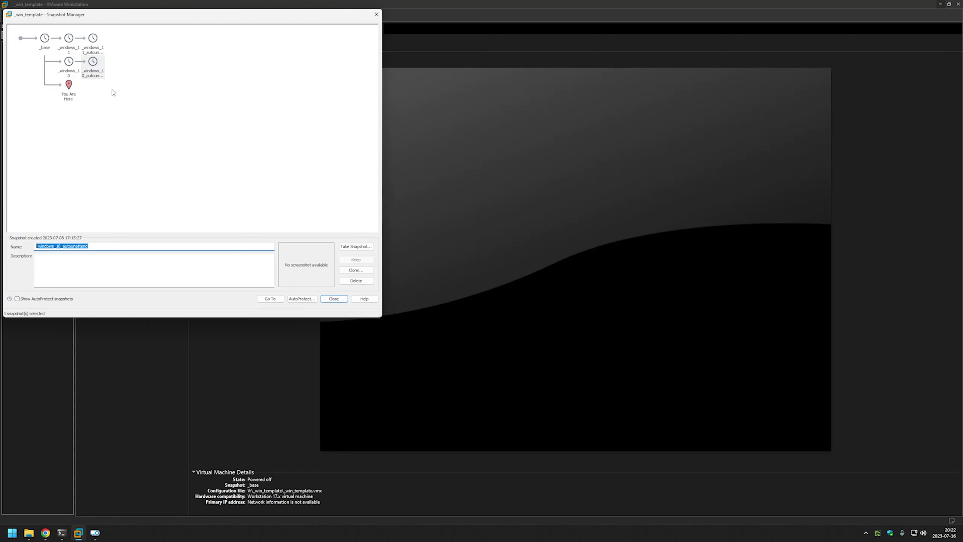
# Step: Restore _win_template to the _windows_11_autounattend snapshot
pyautogui.click(99, 42)
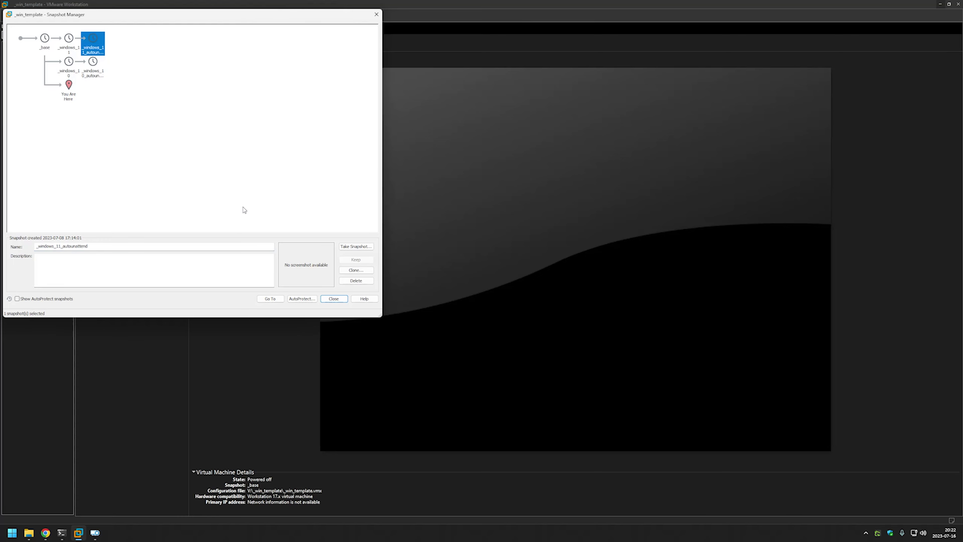
pyautogui.click(269, 300)
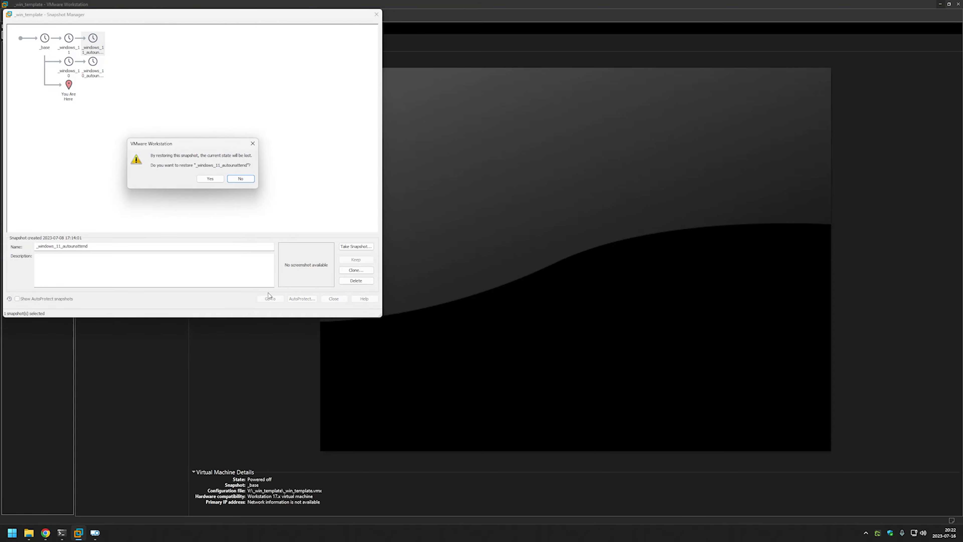
pyautogui.click(209, 179)
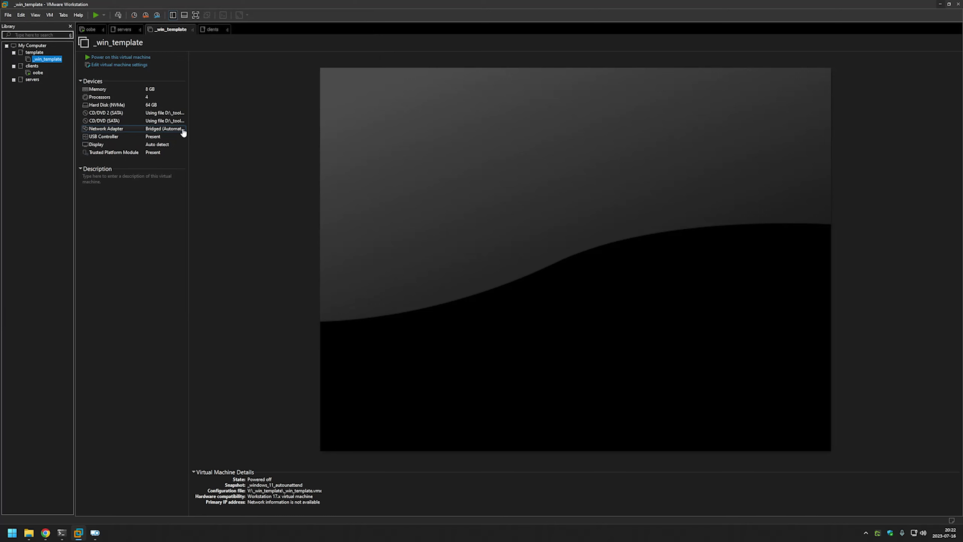
# Step: Open the _win_template settings and check which ISO image file each of the two CD/DVD drives uses
pyautogui.click(141, 68)
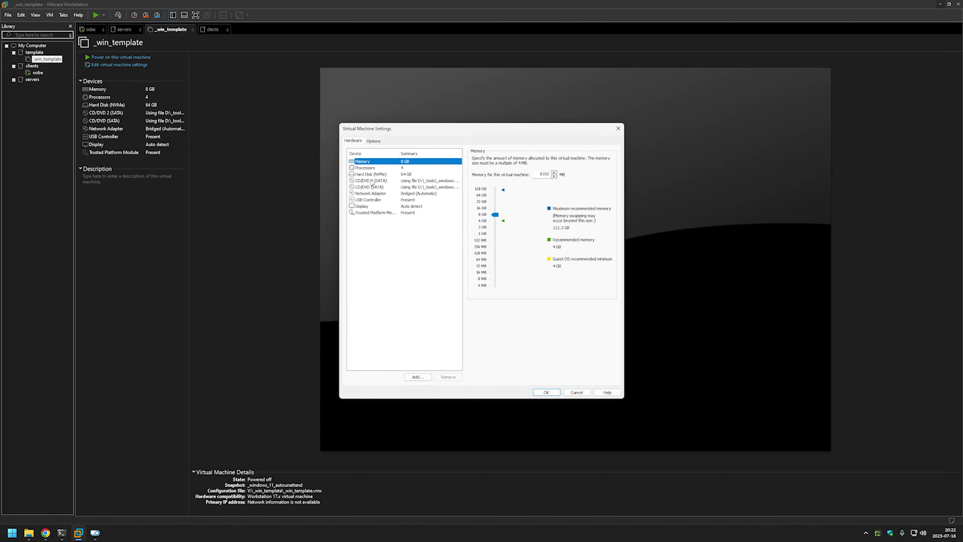
pyautogui.click(373, 181)
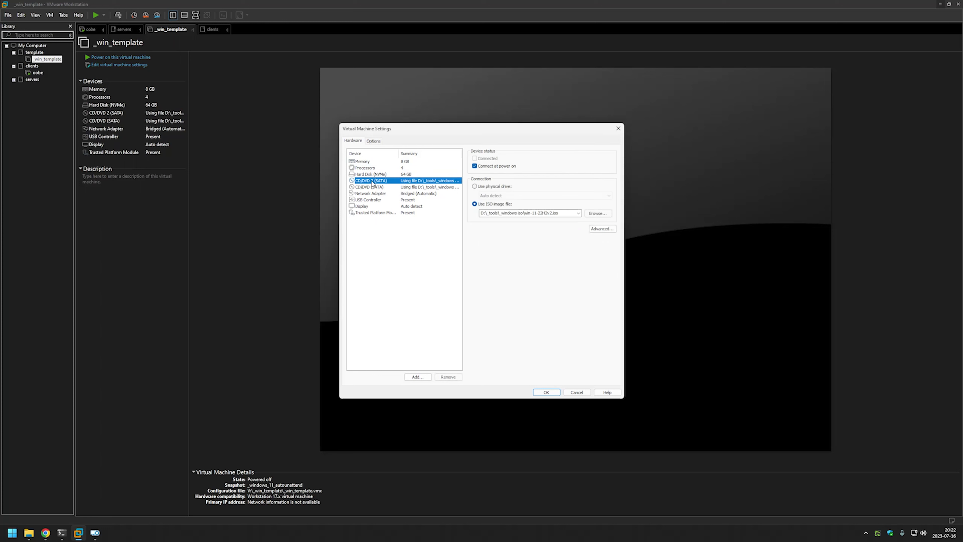
pyautogui.click(372, 187)
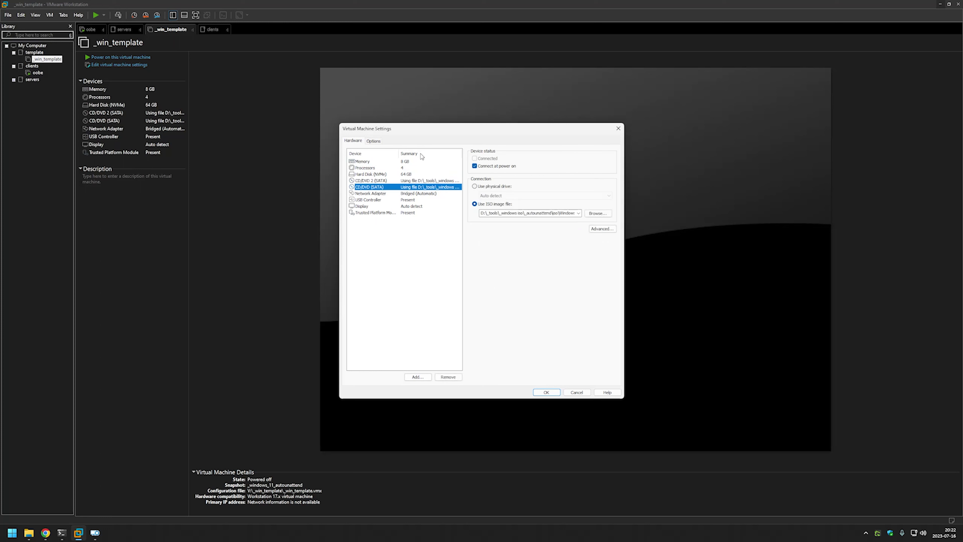
pyautogui.click(539, 213)
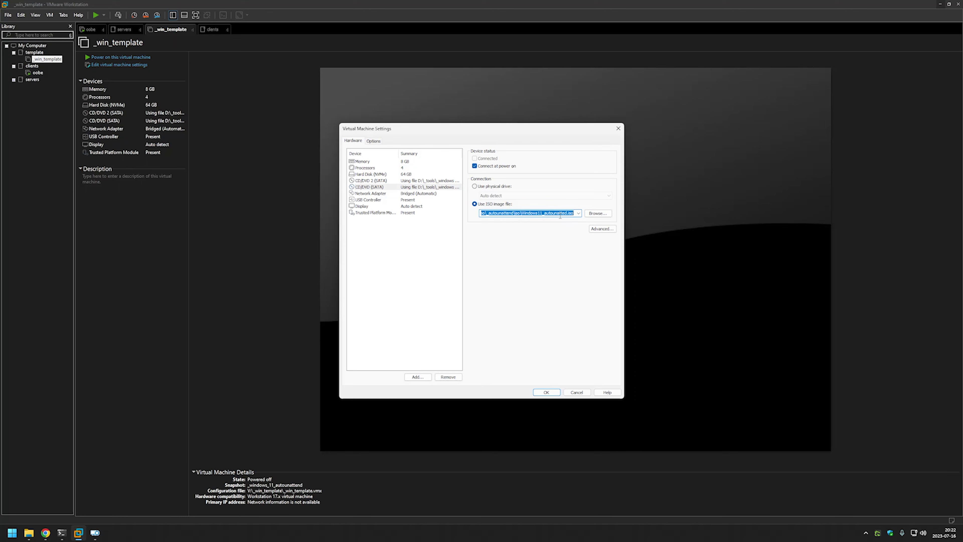
pyautogui.click(602, 214)
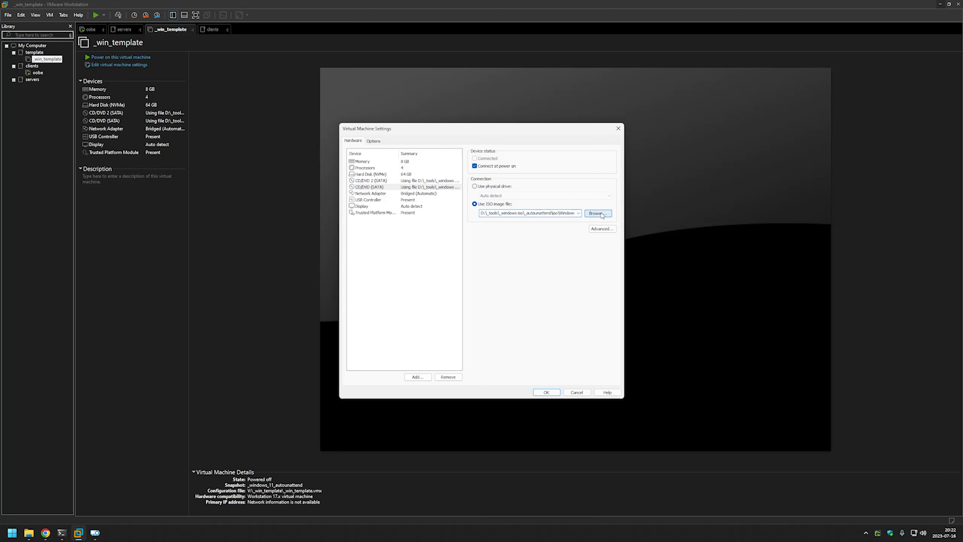
pyautogui.click(371, 192)
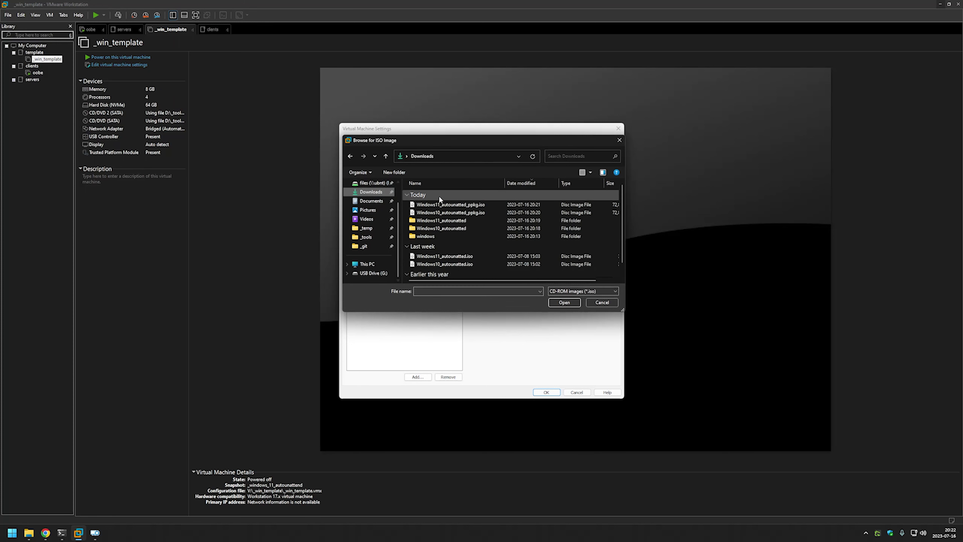
pyautogui.scroll(1, 508, 207)
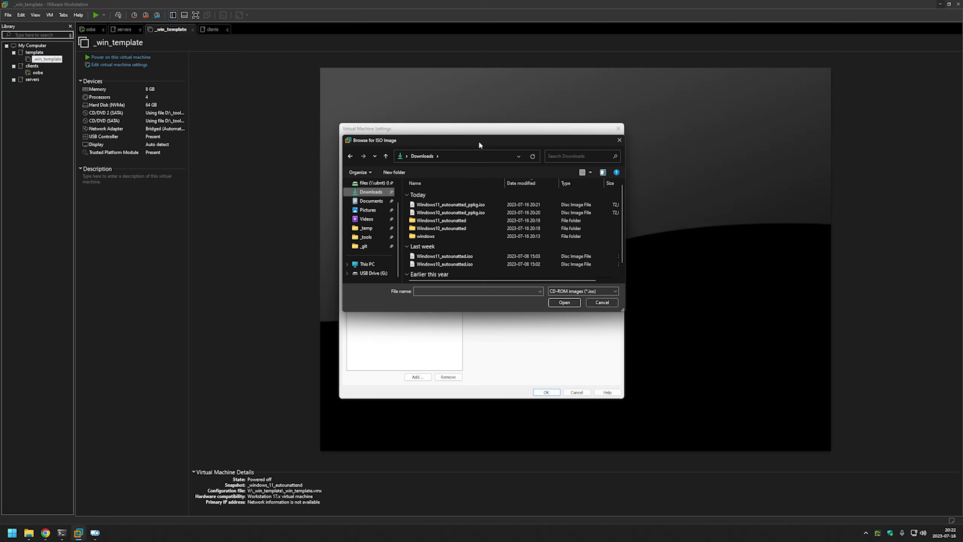
pyautogui.moveTo(479, 140); pyautogui.dragTo(539, 256)
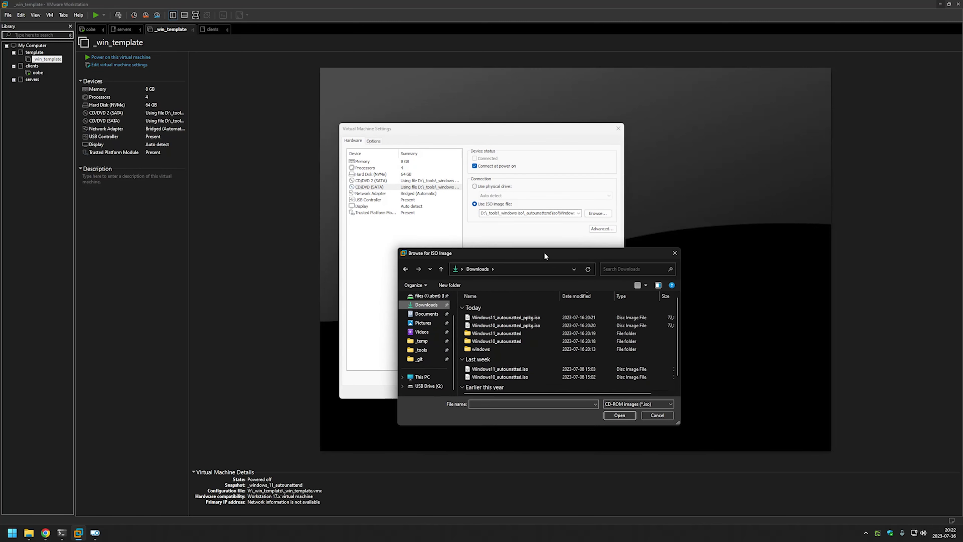
pyautogui.click(680, 255)
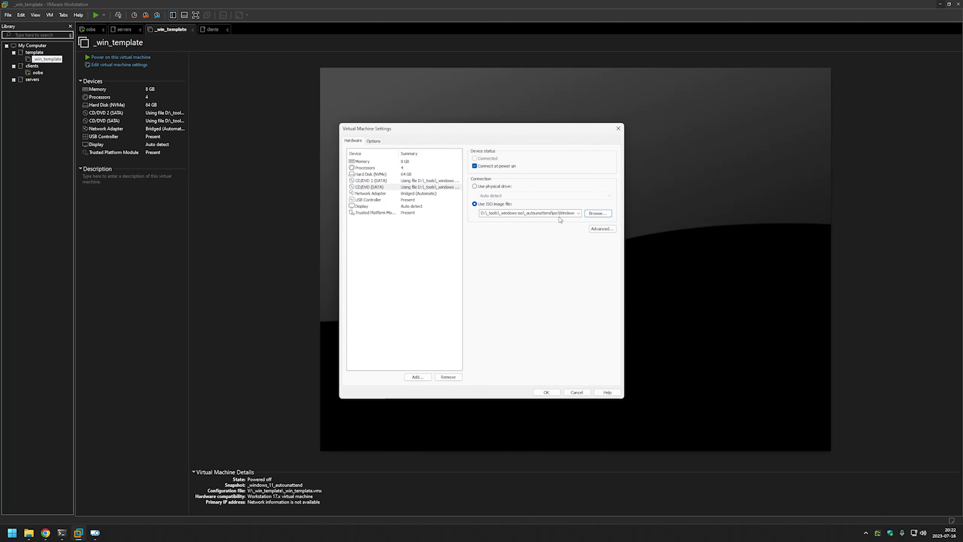
# Step: Attach Windows11_autounatted_ppkg.iso from the Downloads folder to the CD/DVD (SATA) drive that holds the Windows 11 autounattend ISO
pyautogui.click(598, 214)
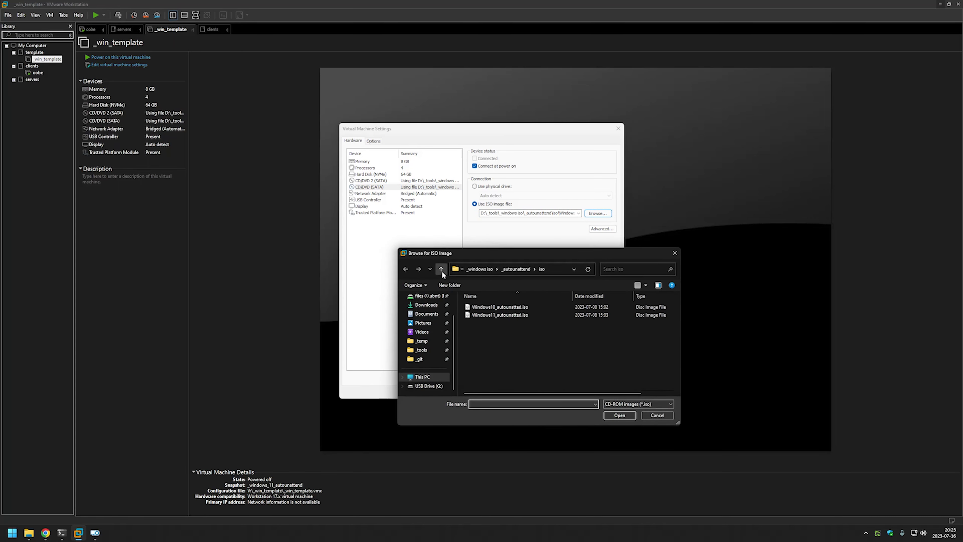
pyautogui.click(426, 305)
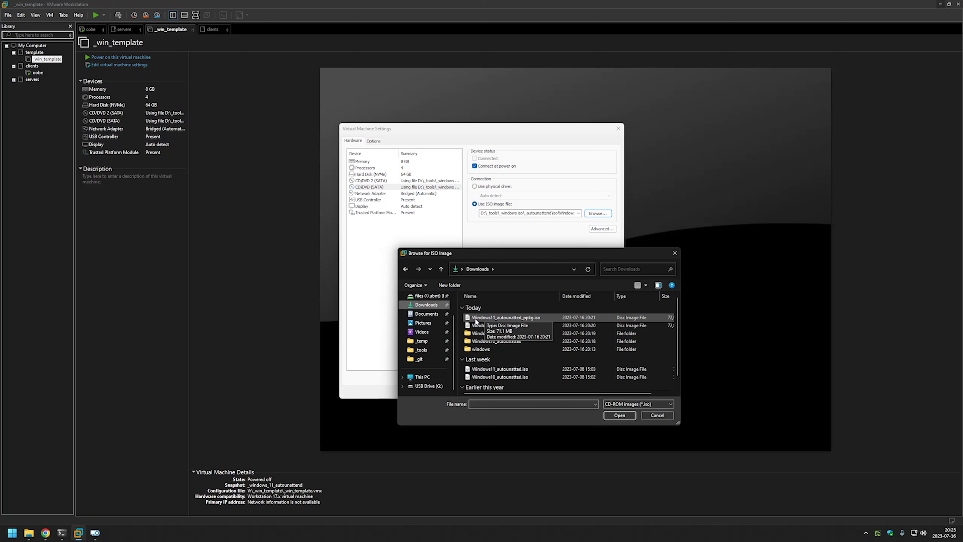
pyautogui.click(546, 316)
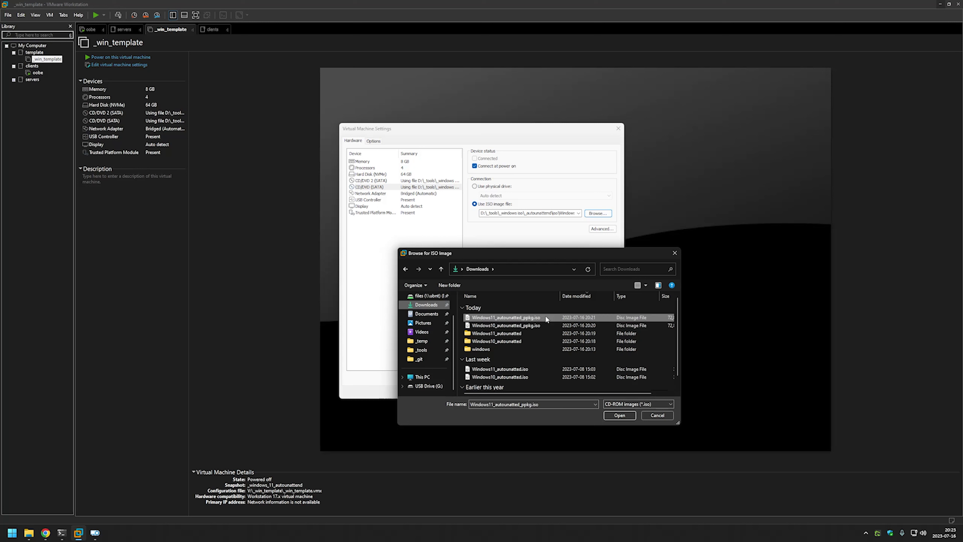
pyautogui.doubleClick(514, 318)
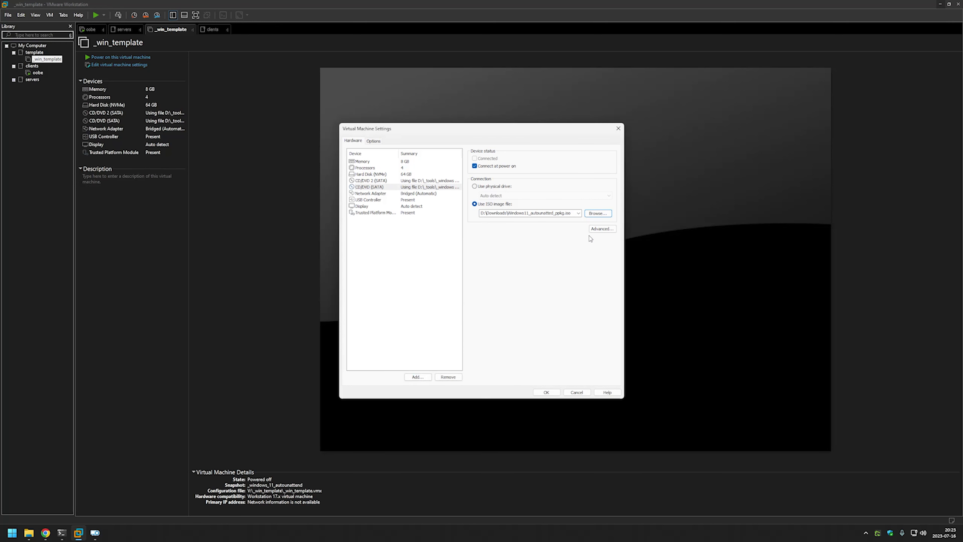
# Step: Change the virtual device node of the Windows 11 ppkg ISO drive to SCSI 0:0
pyautogui.click(599, 229)
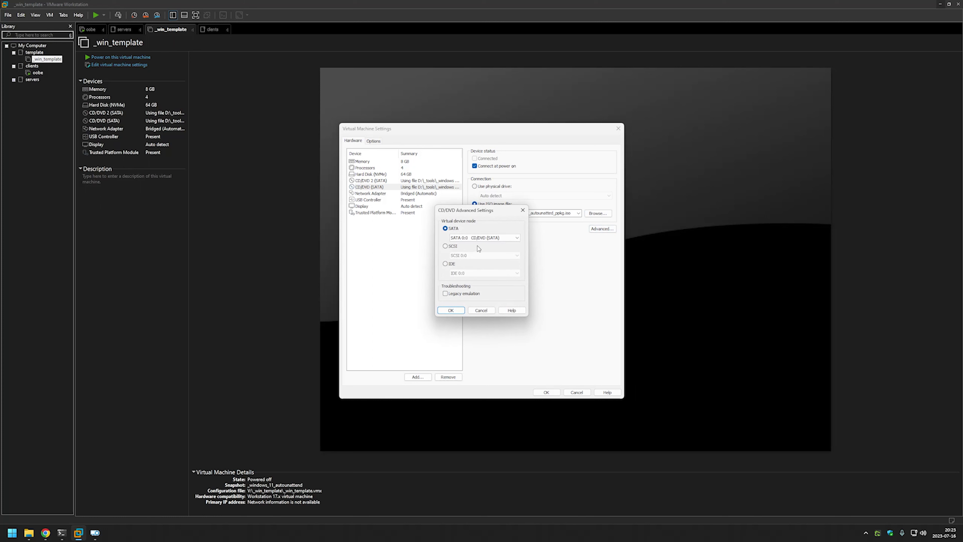
pyautogui.click(446, 246)
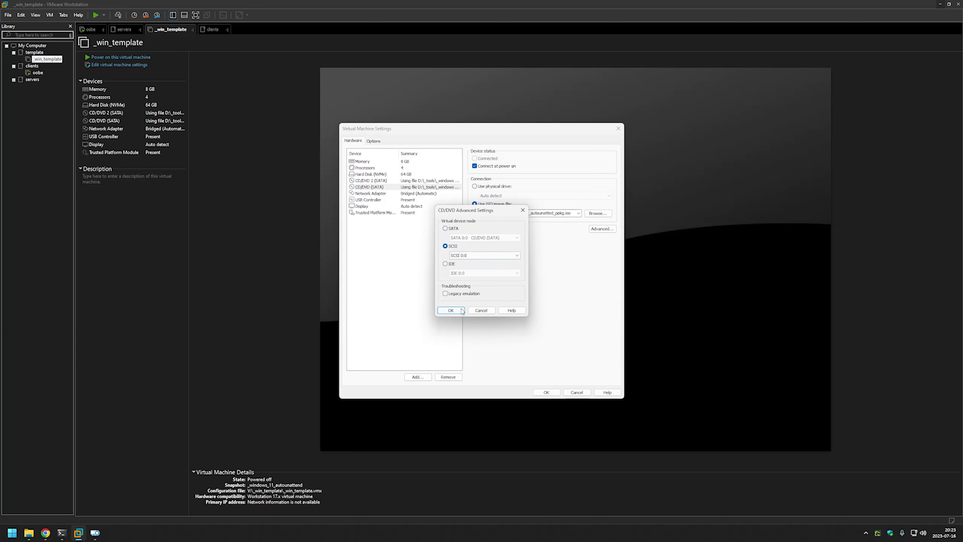
pyautogui.click(451, 311)
# Step: Enable secure boot in the advanced options, recheck the hardware settings and save the Windows 11 configuration of _win_template
pyautogui.click(373, 141)
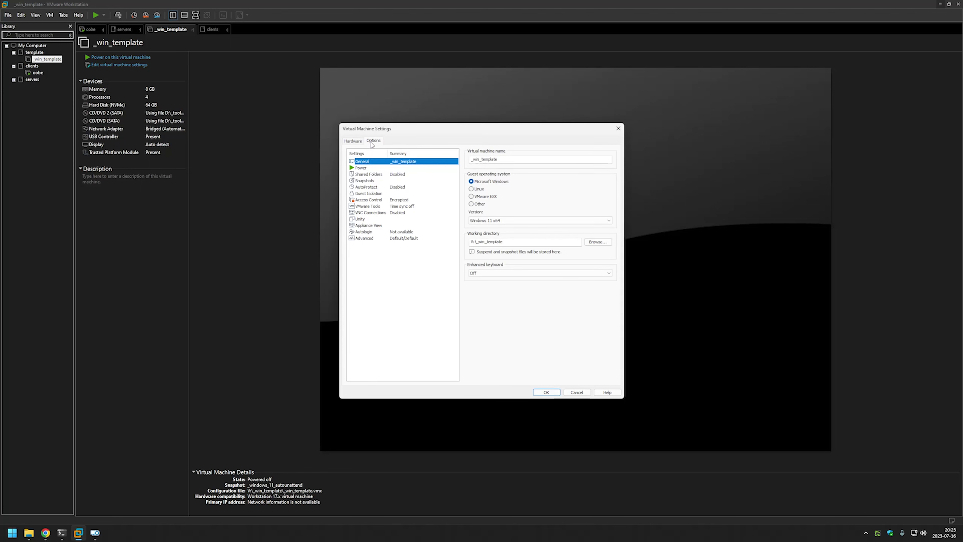
pyautogui.click(373, 240)
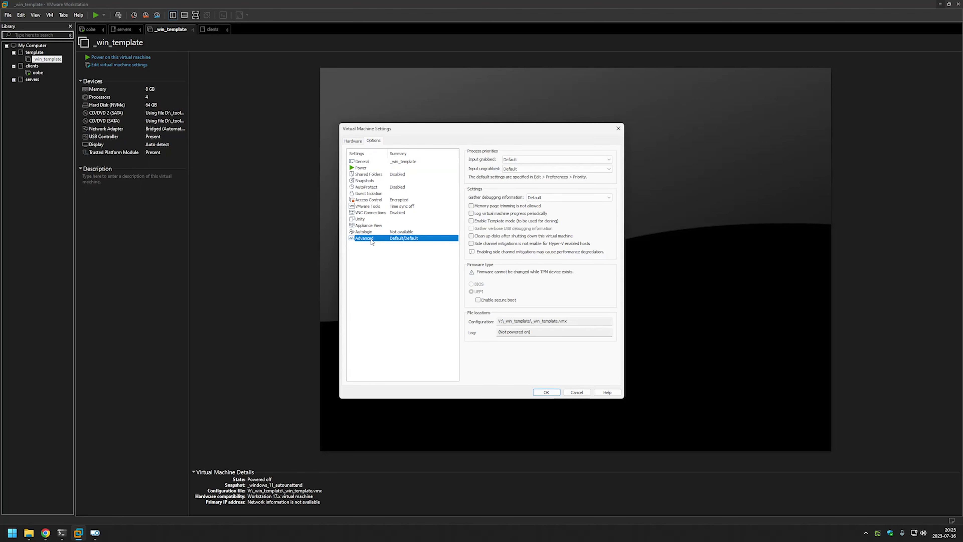
pyautogui.click(499, 301)
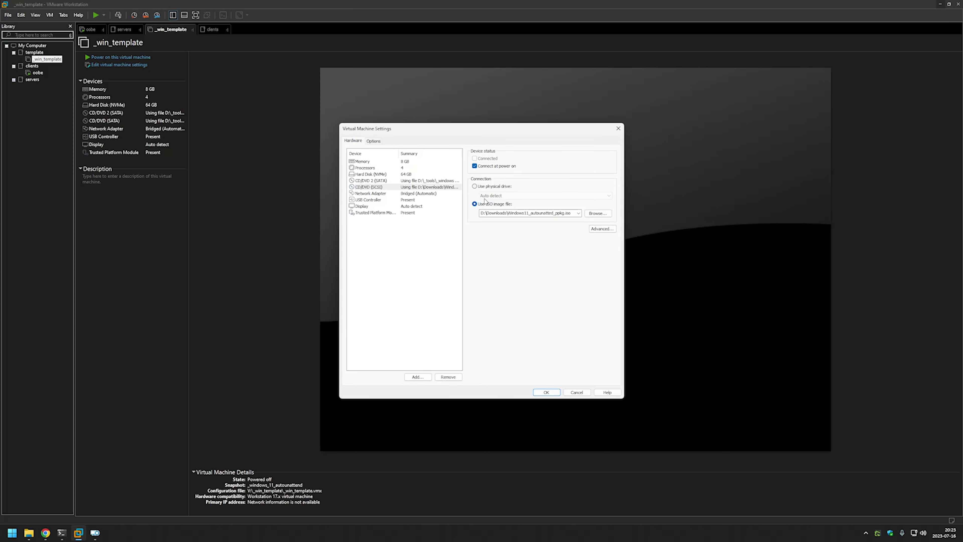
pyautogui.click(374, 140)
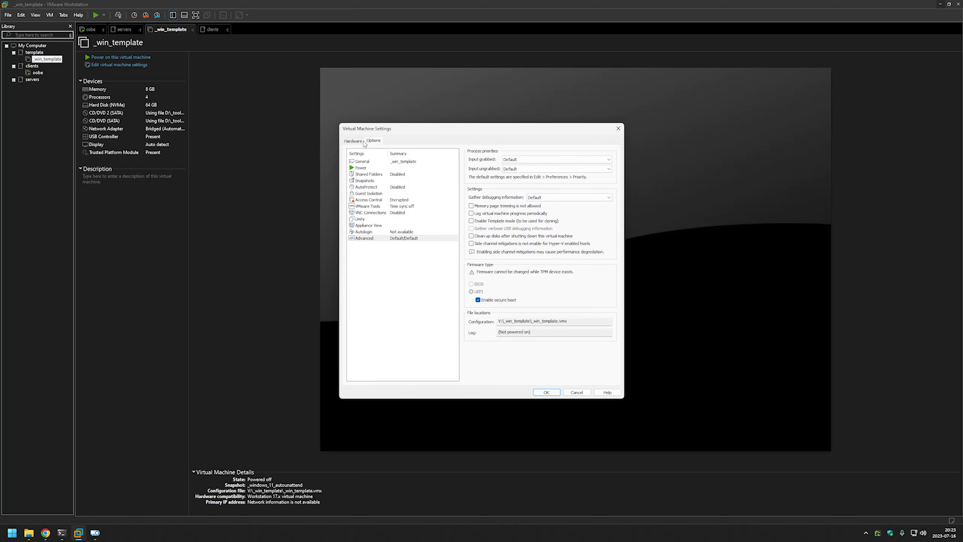
pyautogui.click(354, 140)
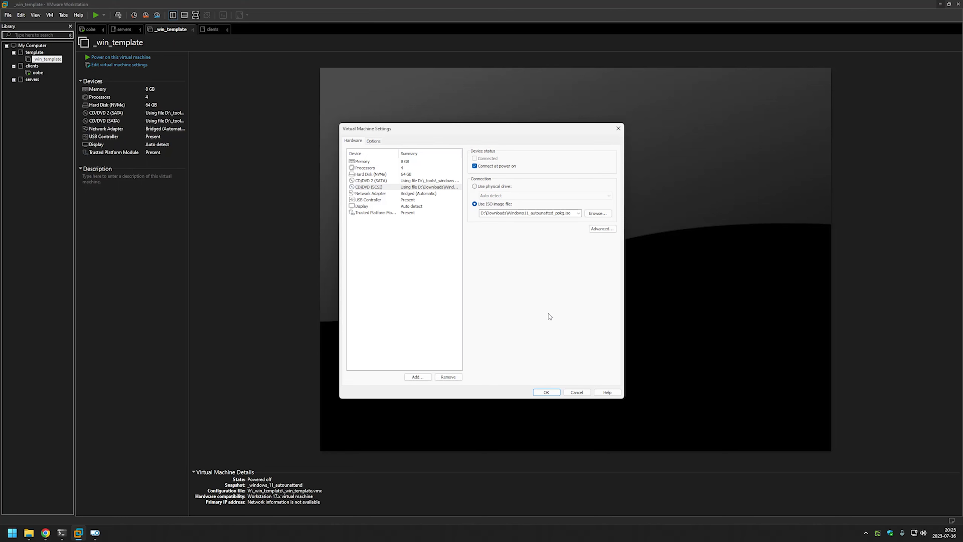
pyautogui.click(547, 396)
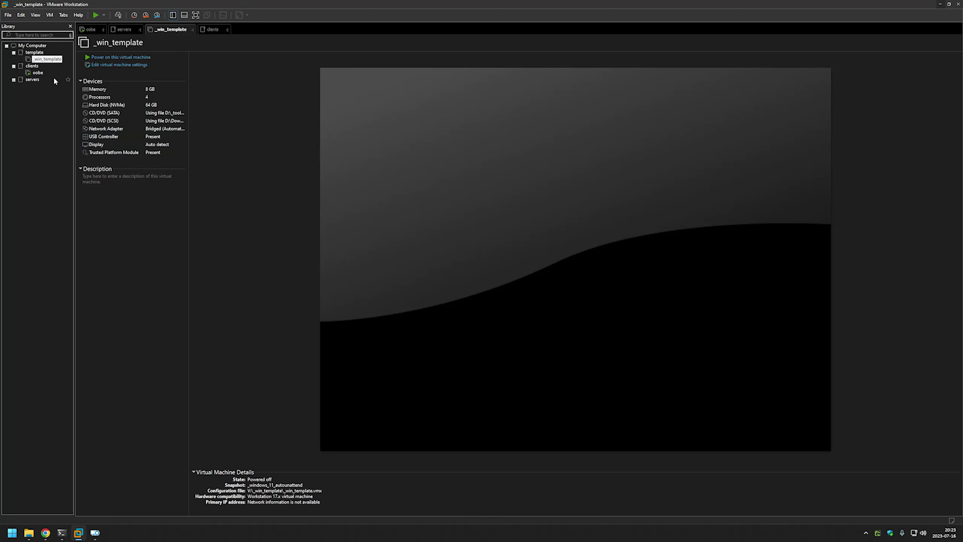
# Step: Take a snapshot of _win_template named _windows_11_ppkg
pyautogui.rightClick(45, 59)
pyautogui.moveTo(76, 163)
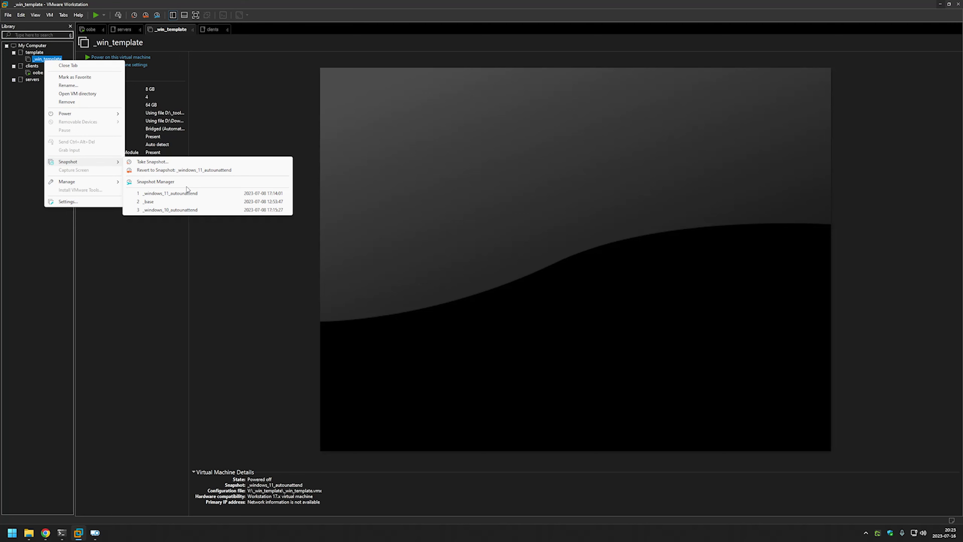
pyautogui.click(40, 58)
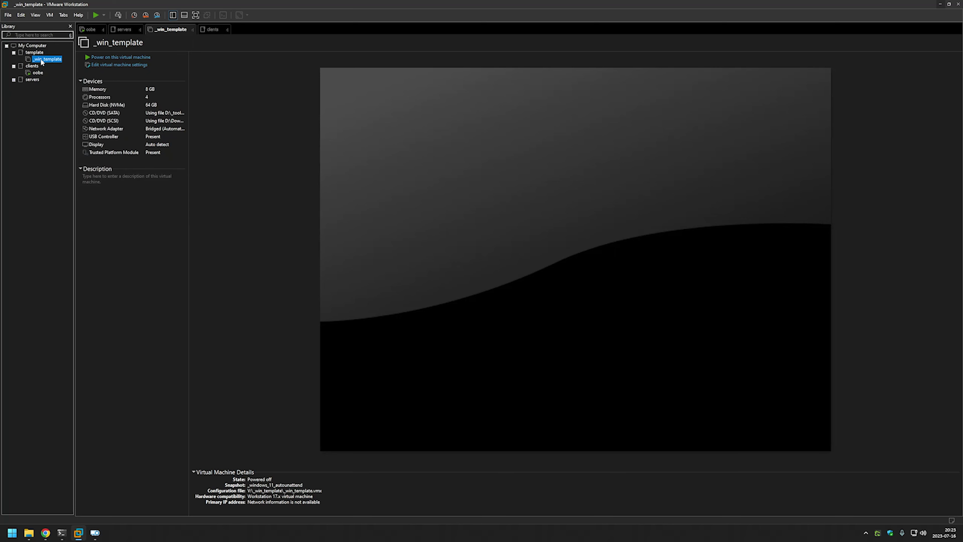
pyautogui.rightClick(41, 58)
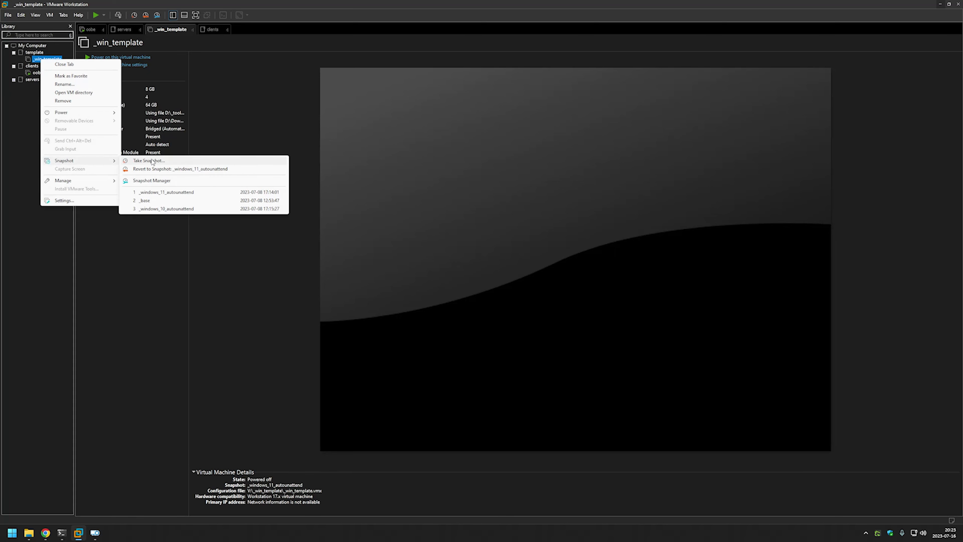
pyautogui.click(152, 161)
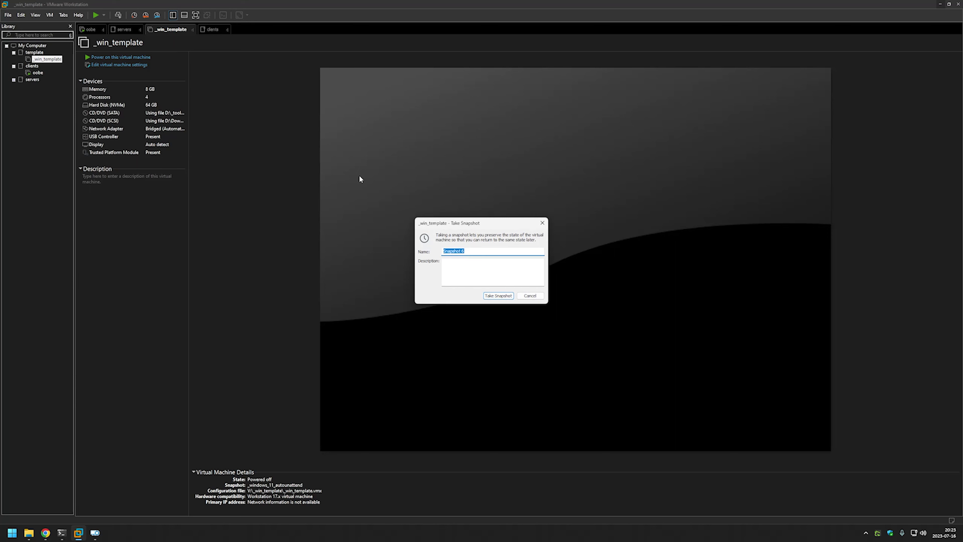
pyautogui.write('_windows_11_ppkg')
pyautogui.click(498, 296)
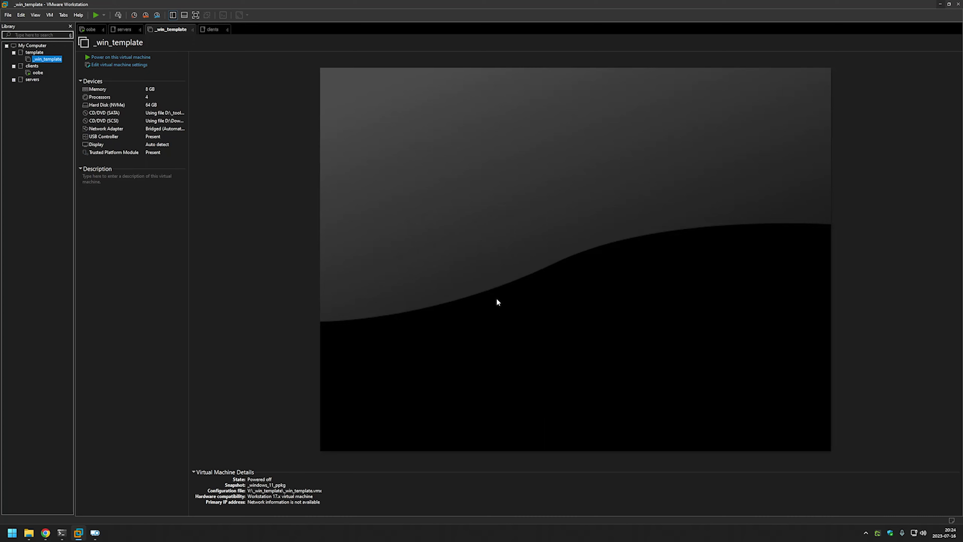
# Step: Restore _win_template to the _windows_10_autounattend snapshot through the Snapshot Manager
pyautogui.rightClick(47, 61)
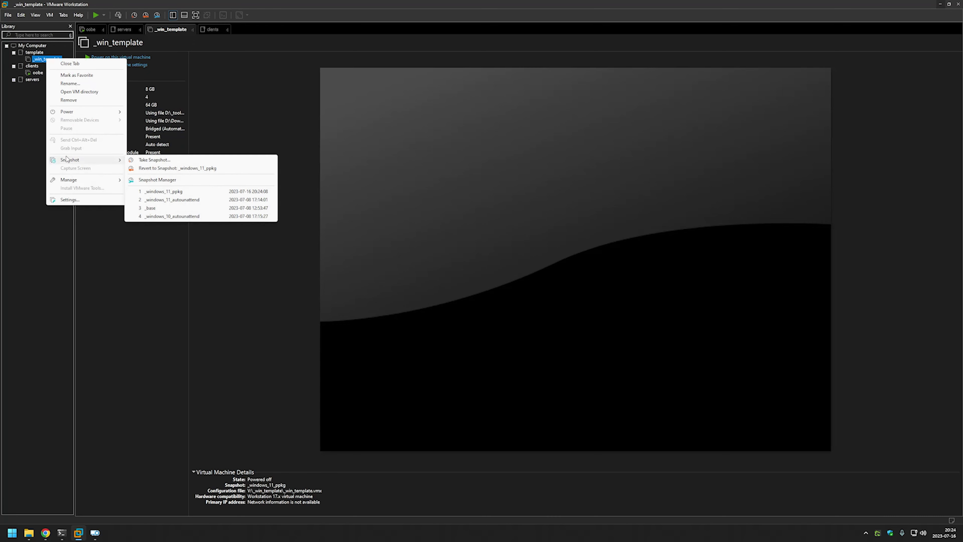
pyautogui.click(157, 179)
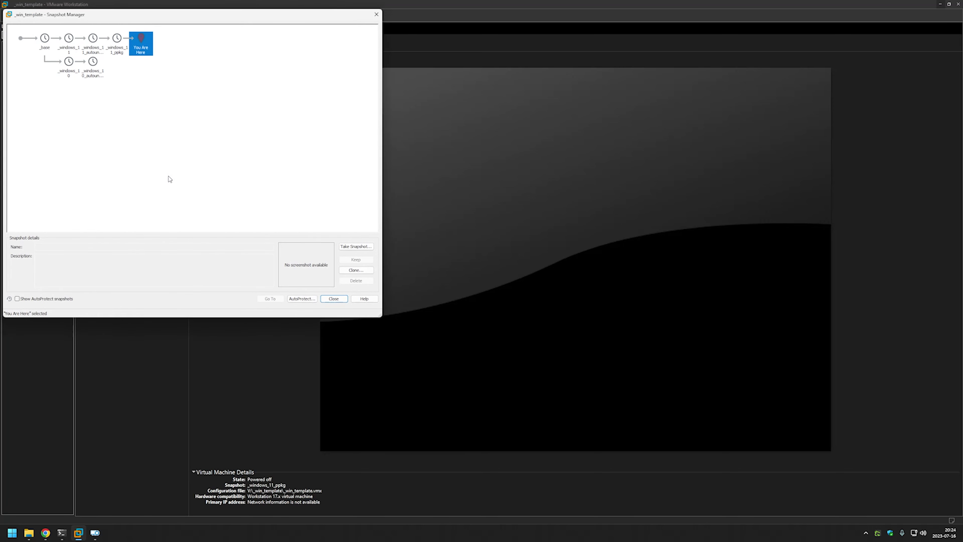
pyautogui.click(93, 73)
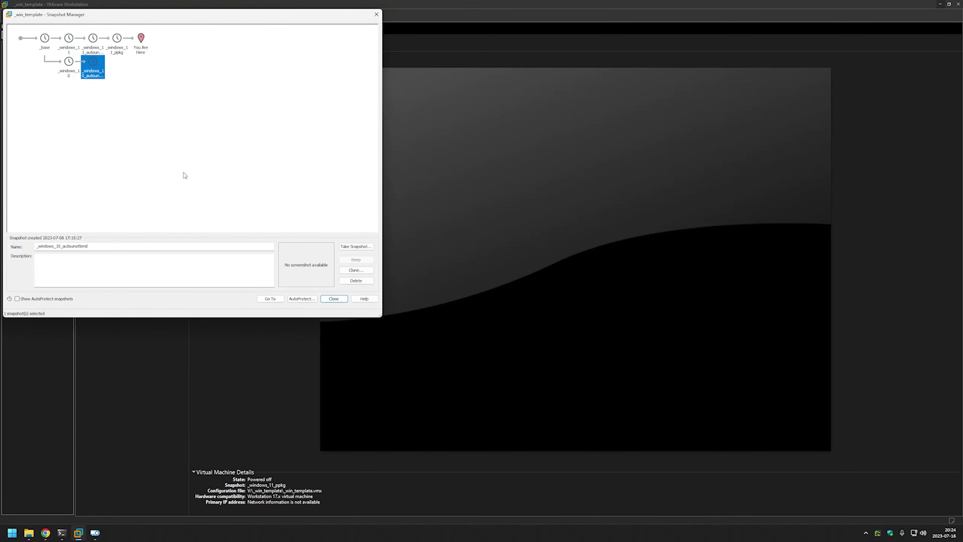
pyautogui.click(270, 299)
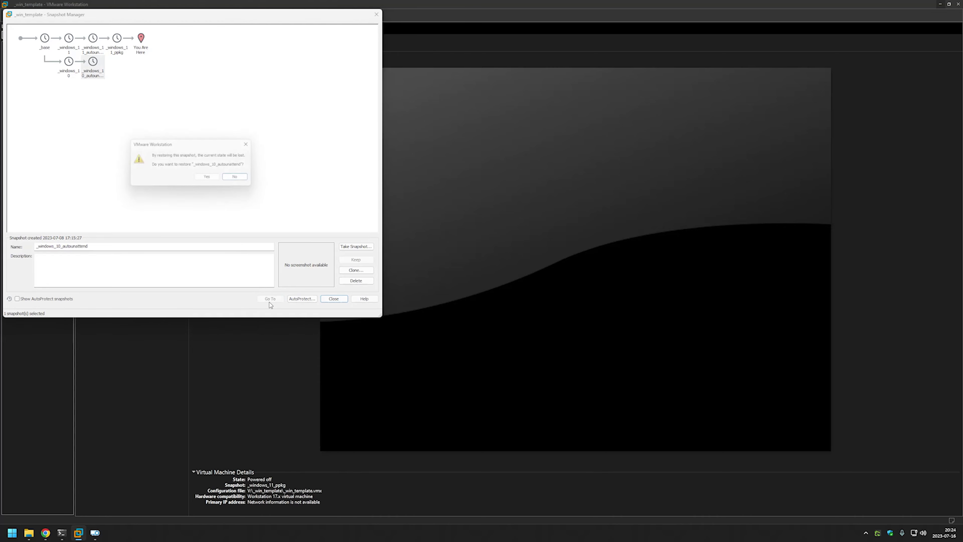
pyautogui.click(209, 180)
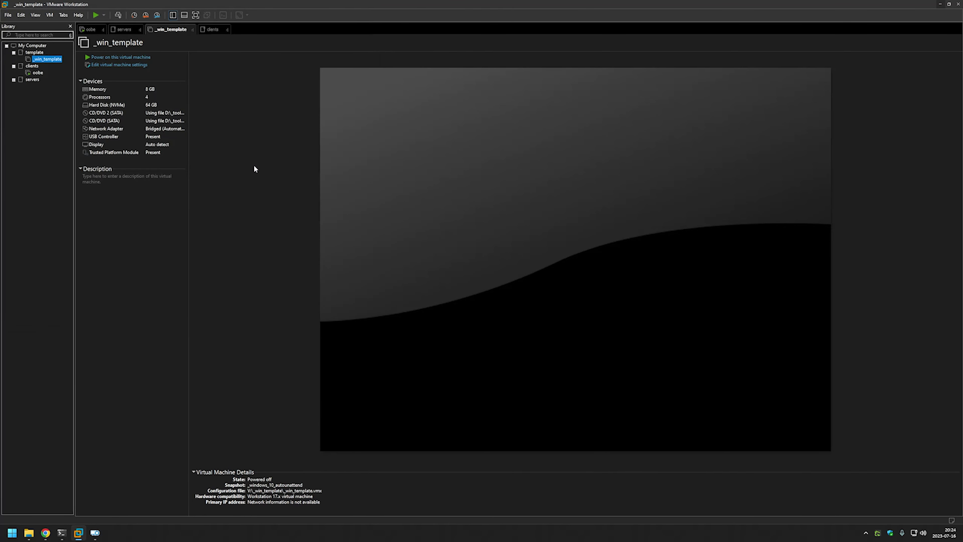
# Step: Replace the autounattend ISO in the _win_template CD/DVD (SATA) drive with Windows10_autounatted_ppkg.iso from the Downloads folder
pyautogui.click(131, 68)
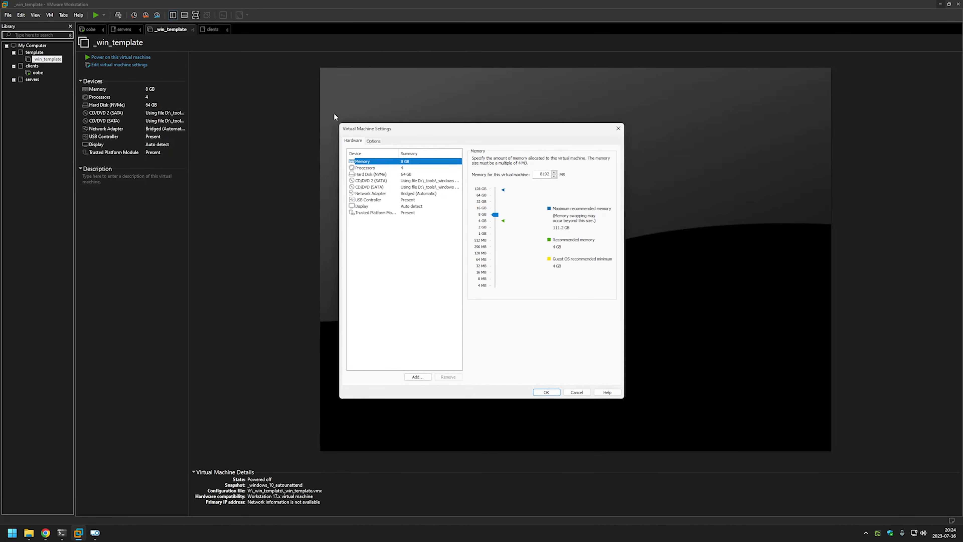
pyautogui.click(378, 187)
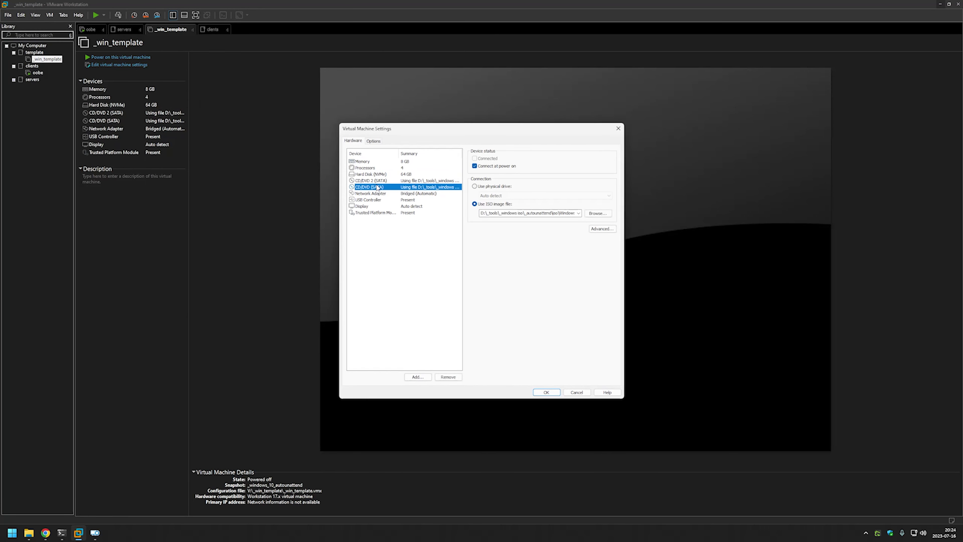
pyautogui.click(573, 213)
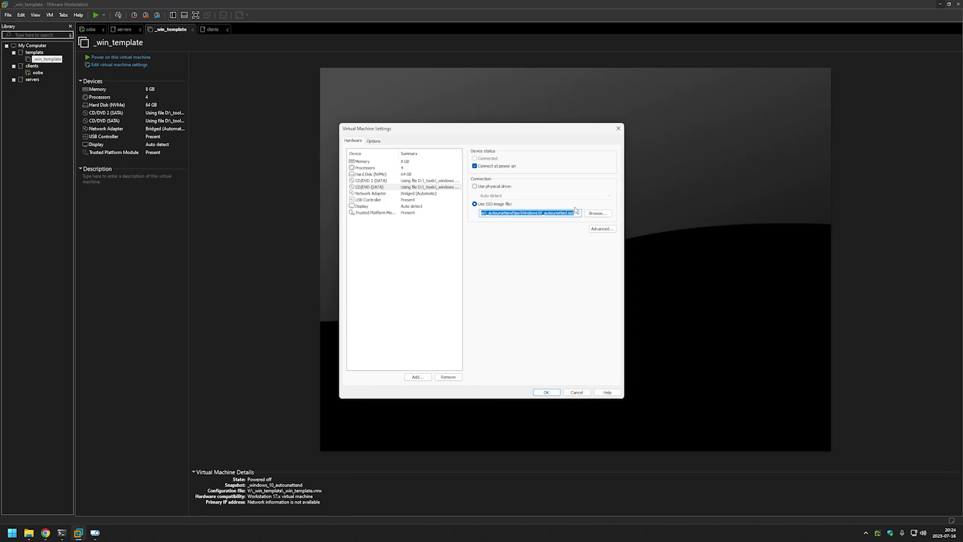
pyautogui.click(598, 213)
pyautogui.click(428, 304)
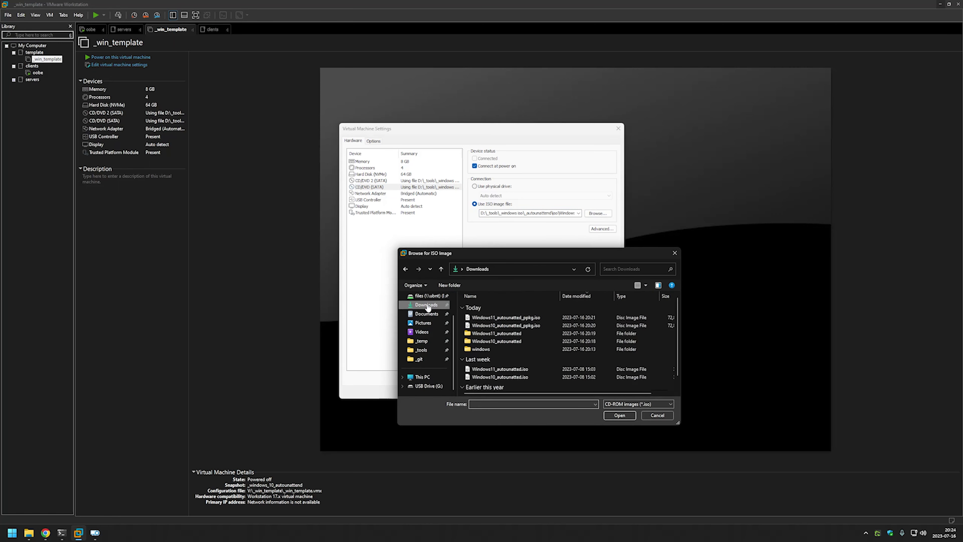
pyautogui.doubleClick(542, 325)
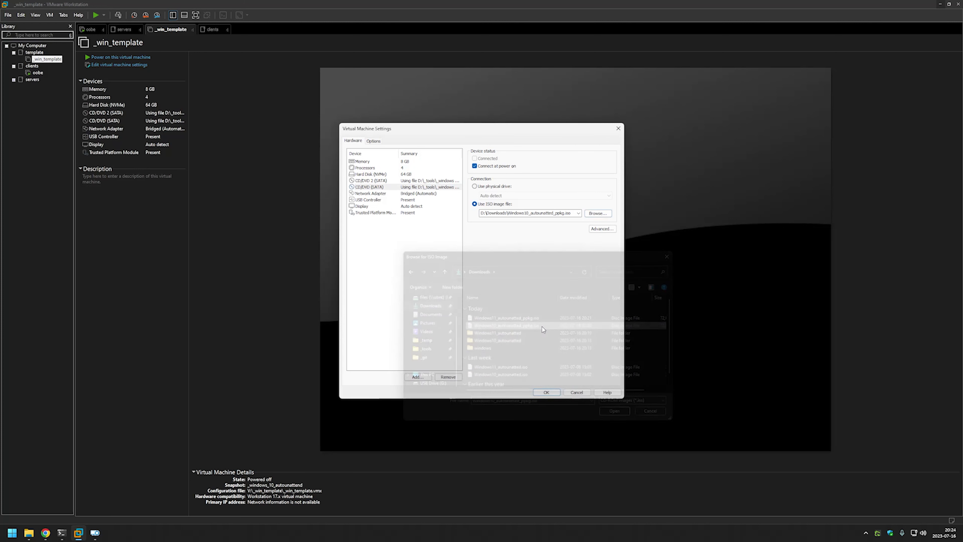
# Step: Change the virtual device node of the Windows 10 ppkg ISO drive to SCSI 0:0
pyautogui.click(603, 229)
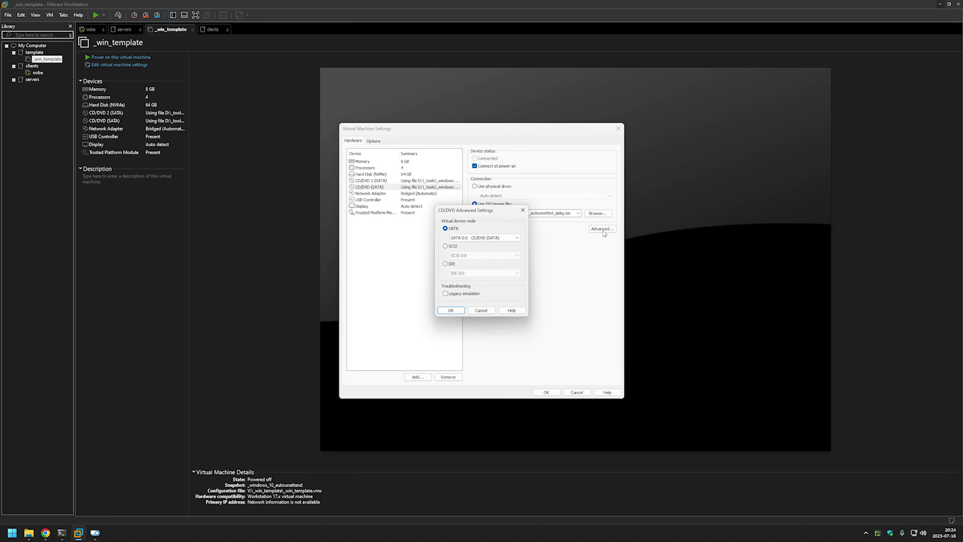
pyautogui.click(445, 246)
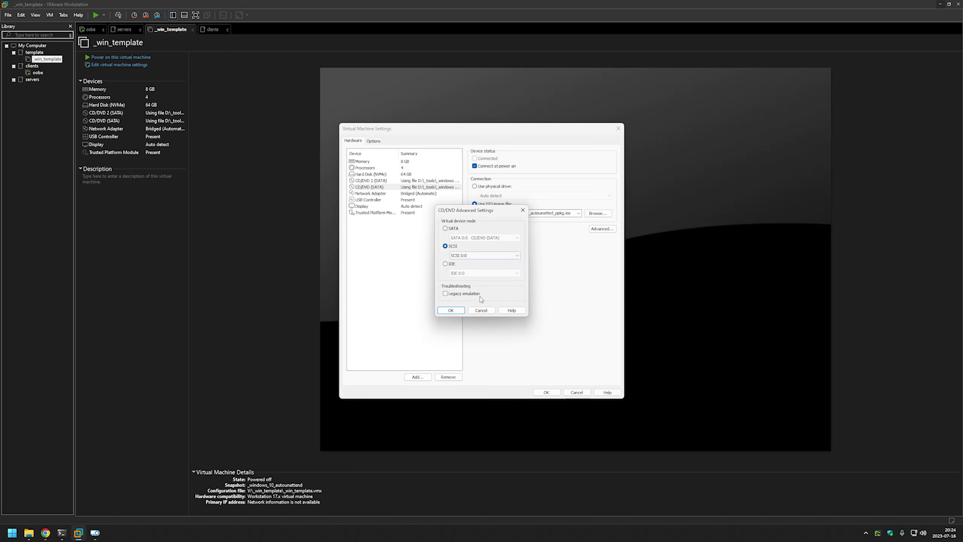
pyautogui.click(451, 310)
# Step: Enable secure boot in the advanced options and save the Windows 10 configuration of _win_template
pyautogui.click(374, 141)
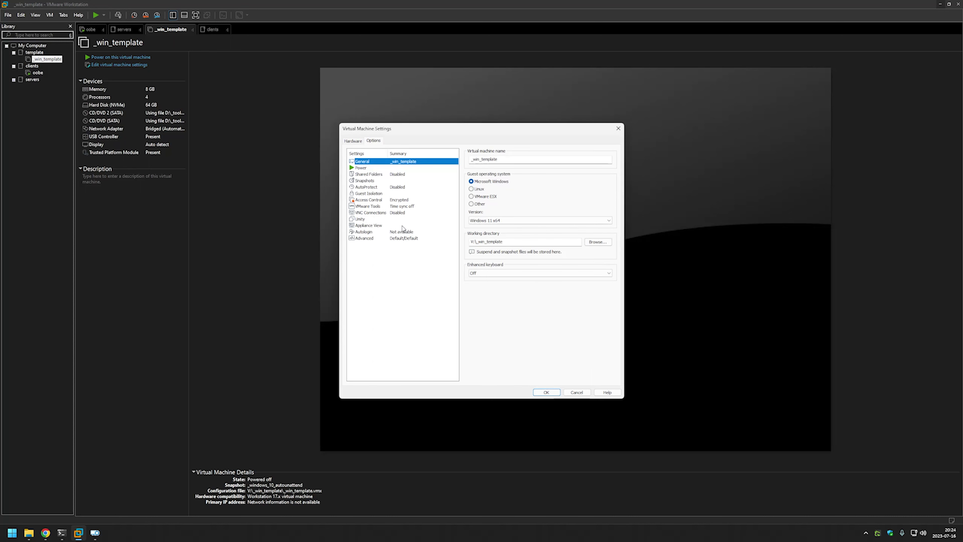
pyautogui.click(394, 238)
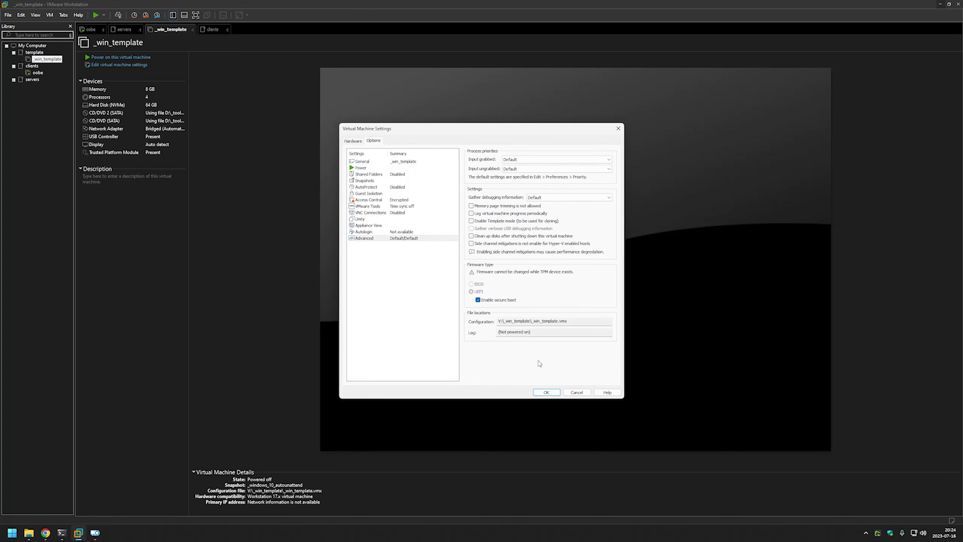
pyautogui.click(542, 392)
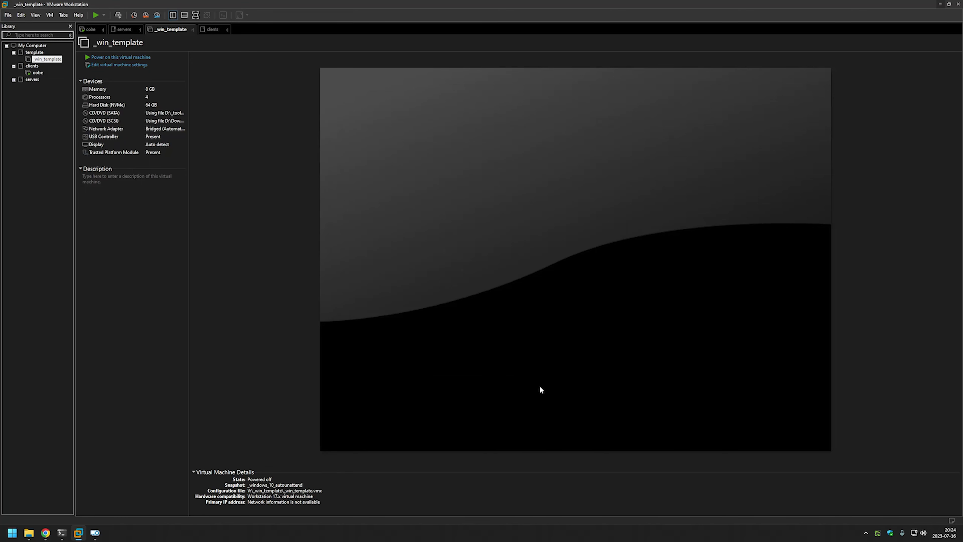
# Step: Take a snapshot of _win_template named _windows_10_ppkg
pyautogui.rightClick(46, 60)
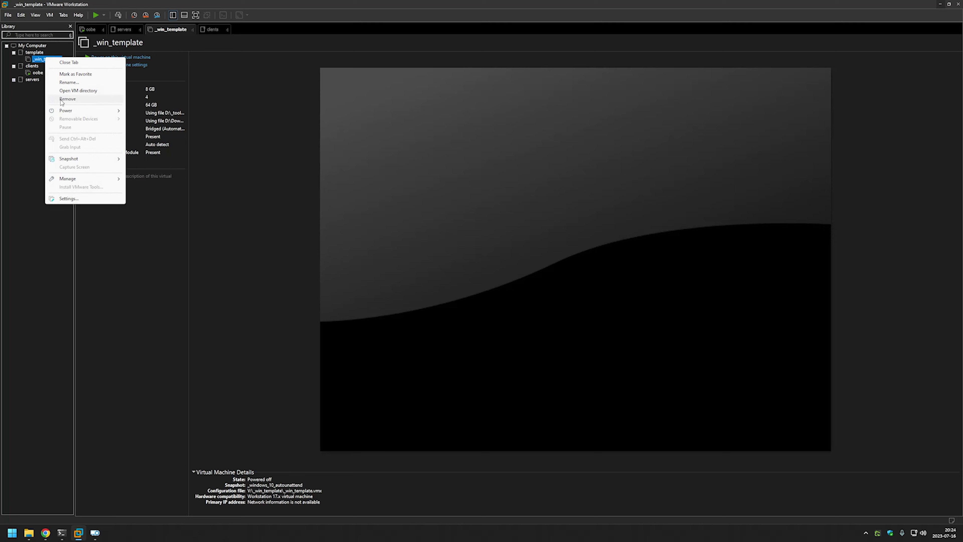
pyautogui.moveTo(64, 159)
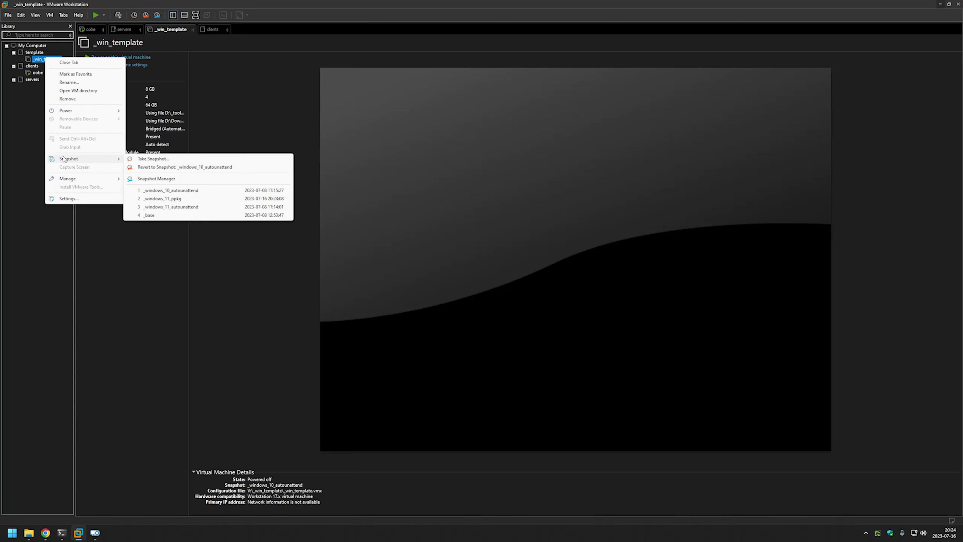
pyautogui.click(177, 159)
pyautogui.write('_windows_10_ppkg')
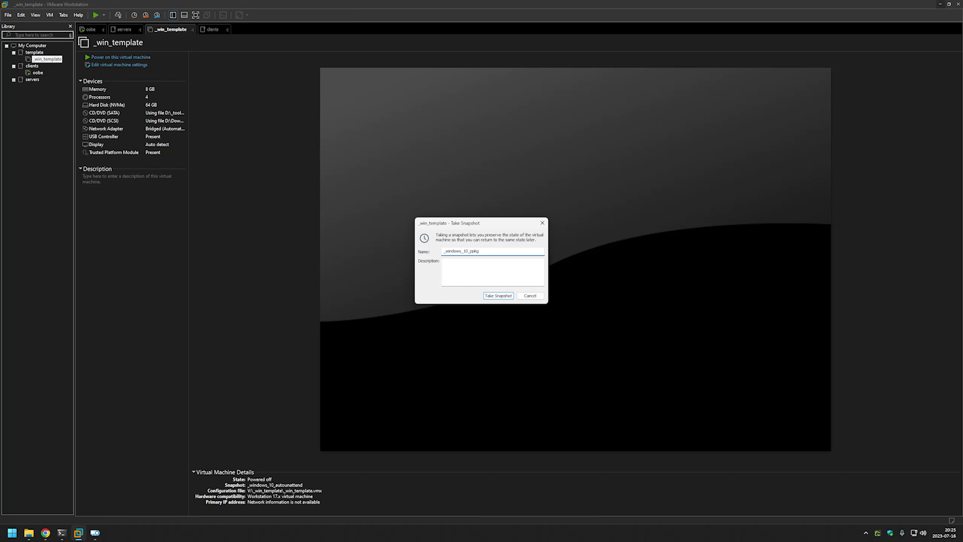
pyautogui.click(498, 295)
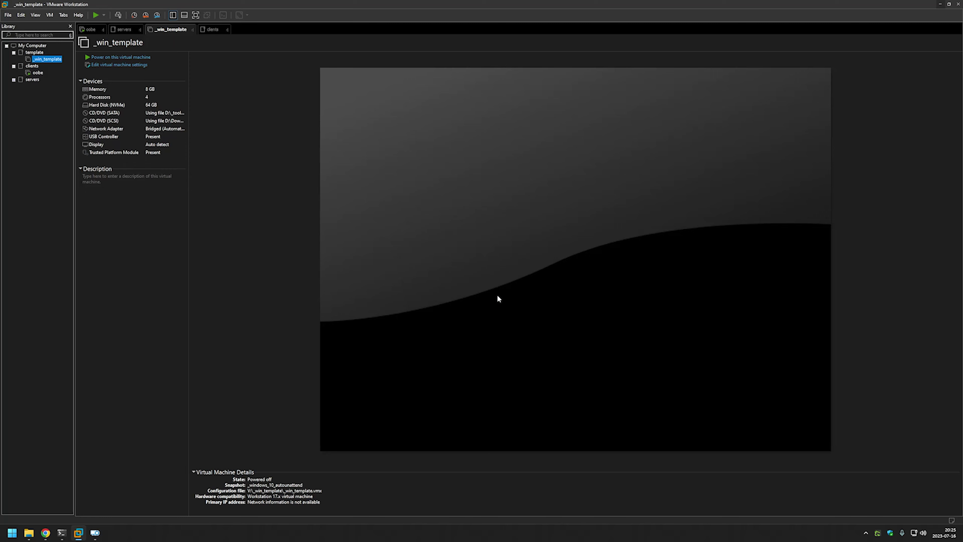
# Step: Restore _win_template to the _base snapshot and confirm discarding the current state
pyautogui.rightClick(35, 61)
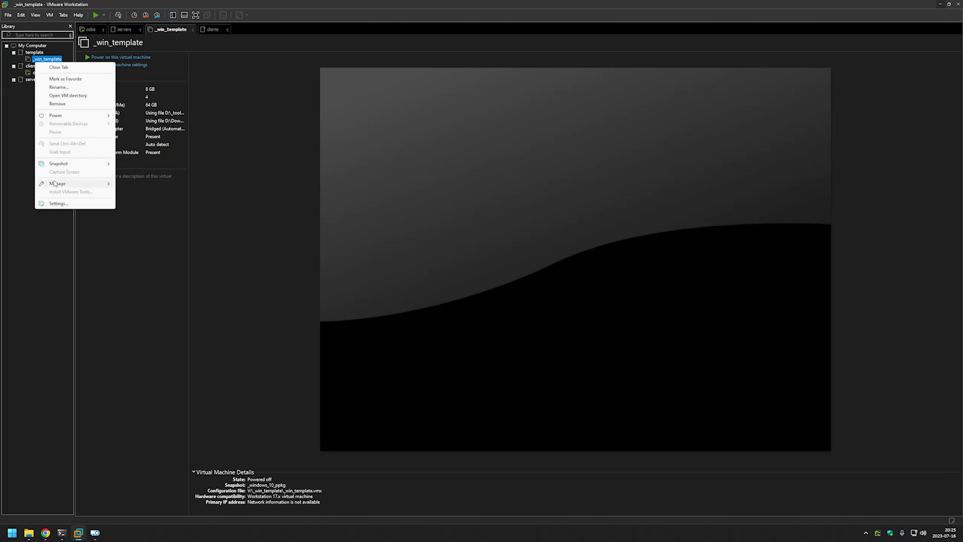
pyautogui.moveTo(65, 167)
pyautogui.click(146, 184)
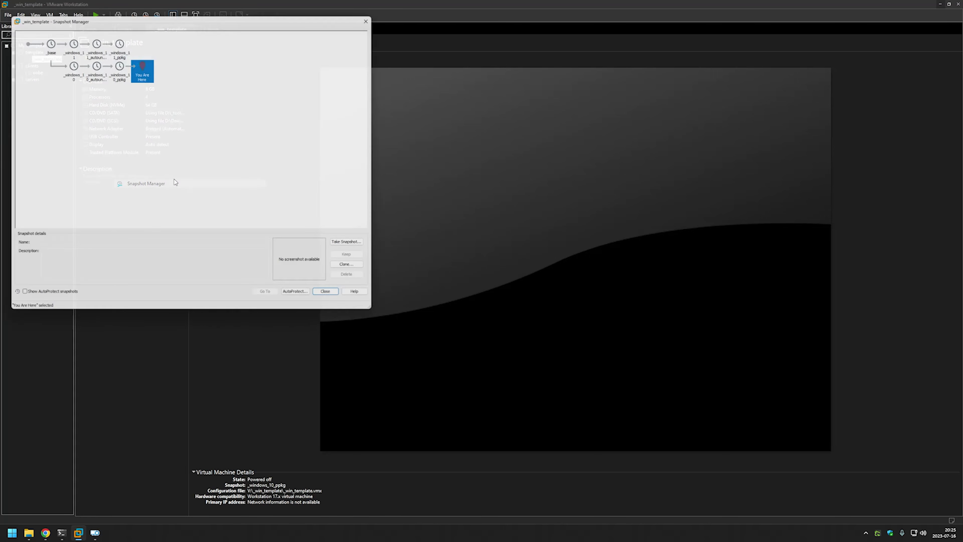
pyautogui.click(270, 299)
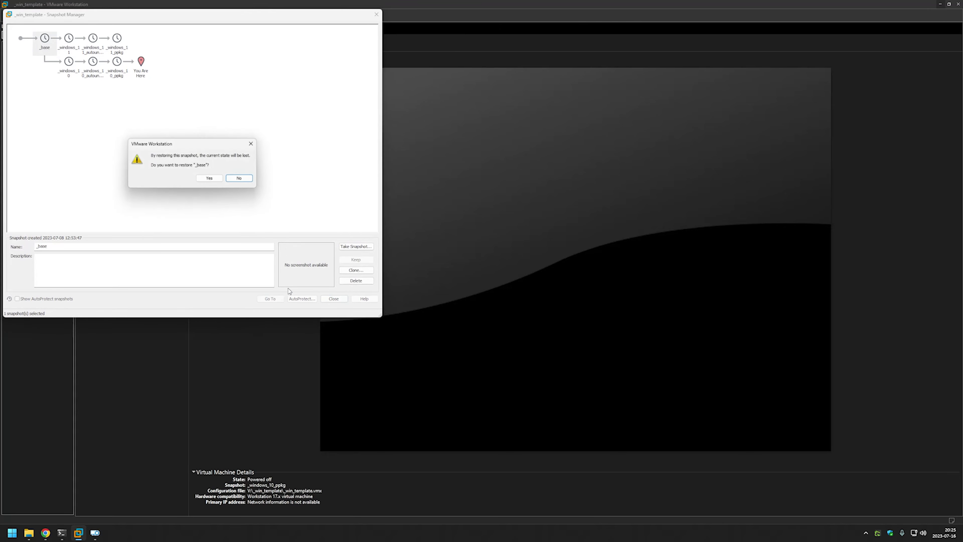
pyautogui.click(210, 179)
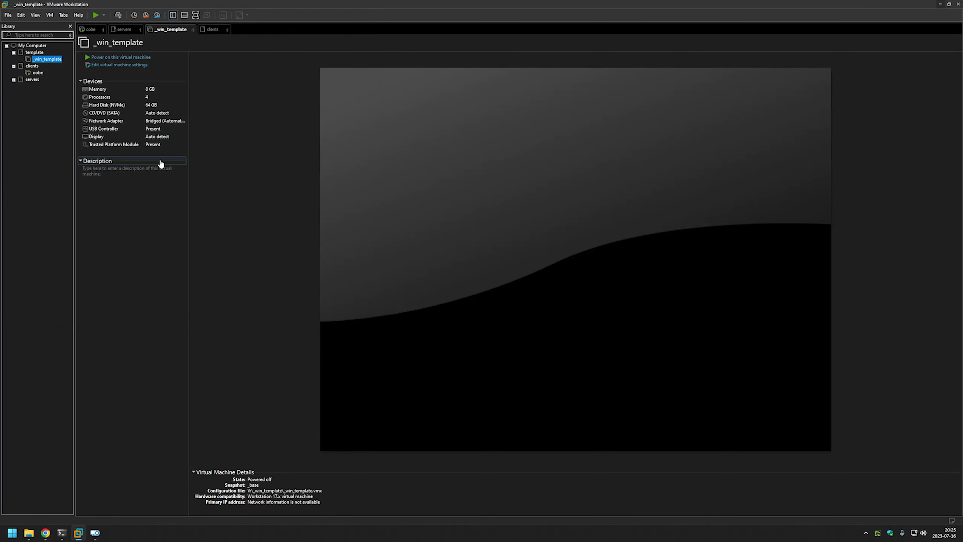
# Step: Enable template mode for cloning in the advanced options of _win_template and save the settings
pyautogui.click(110, 64)
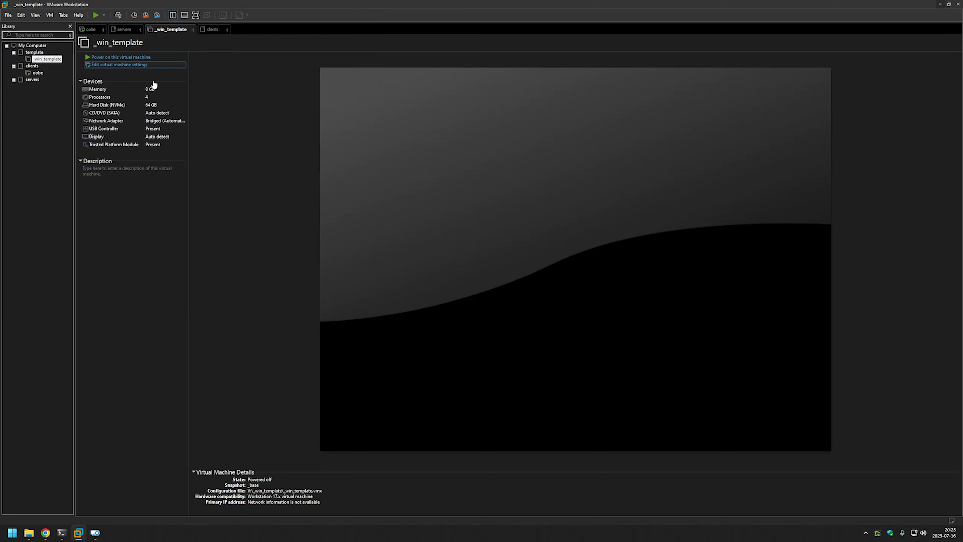
pyautogui.click(374, 140)
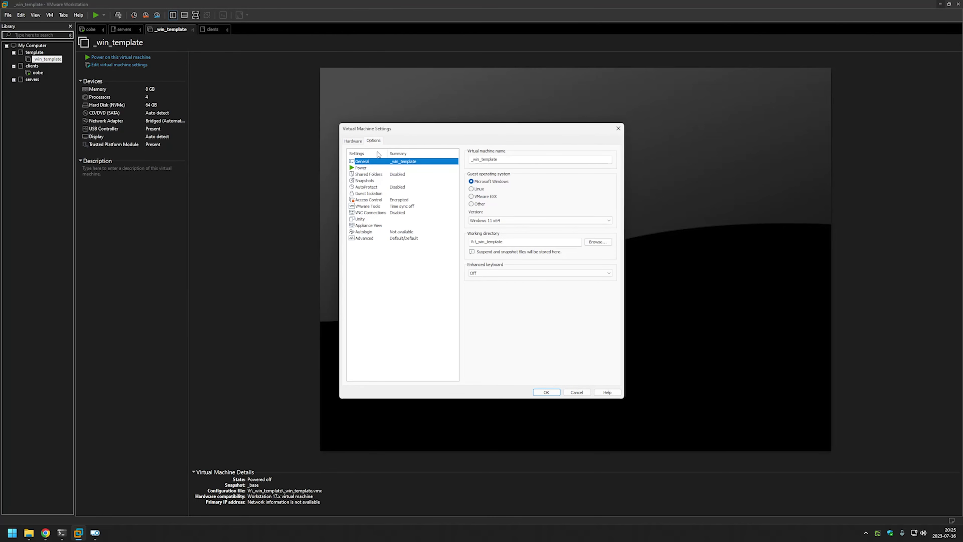
pyautogui.click(384, 237)
pyautogui.click(507, 221)
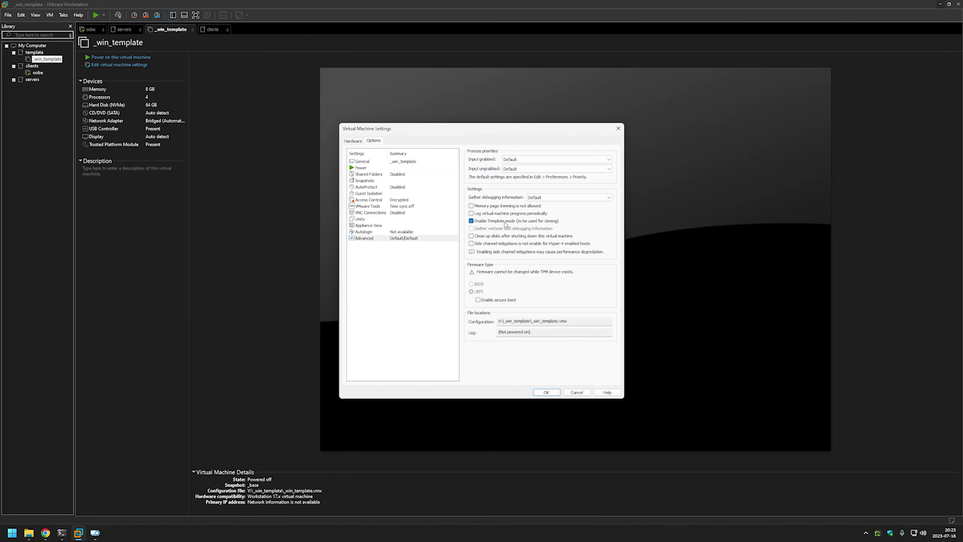
pyautogui.click(546, 392)
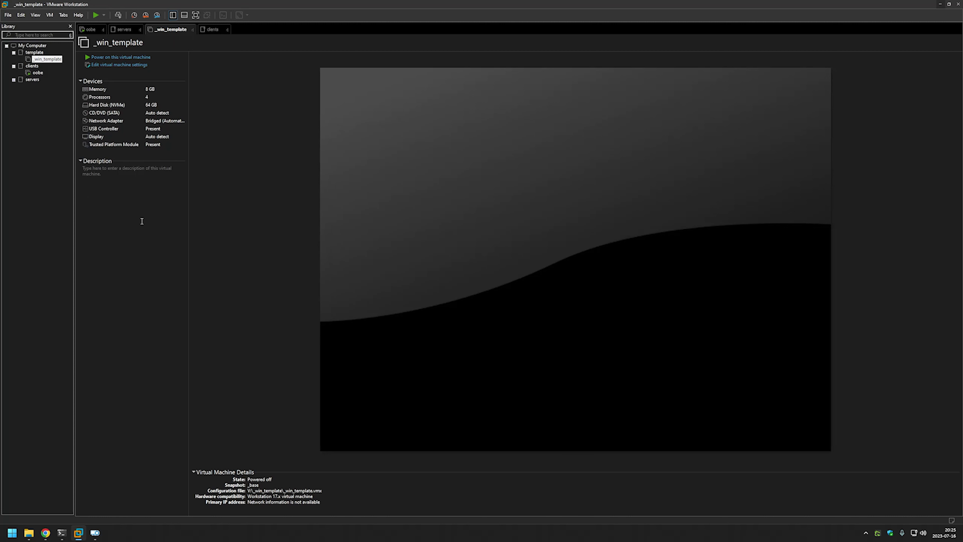
# Step: Create a full clone of _win_template from the _windows_10_ppkg snapshot and name it win10
pyautogui.rightClick(45, 62)
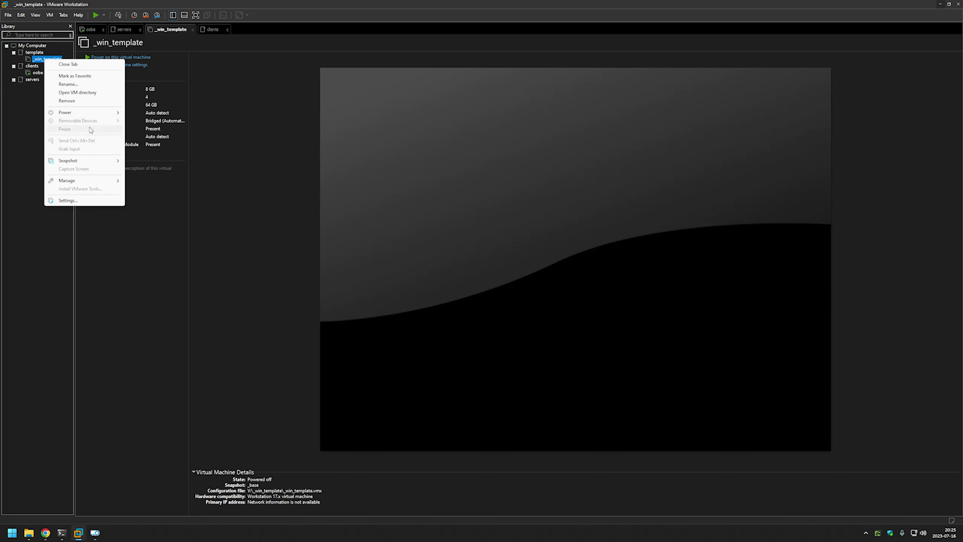
pyautogui.moveTo(76, 181)
pyautogui.click(161, 193)
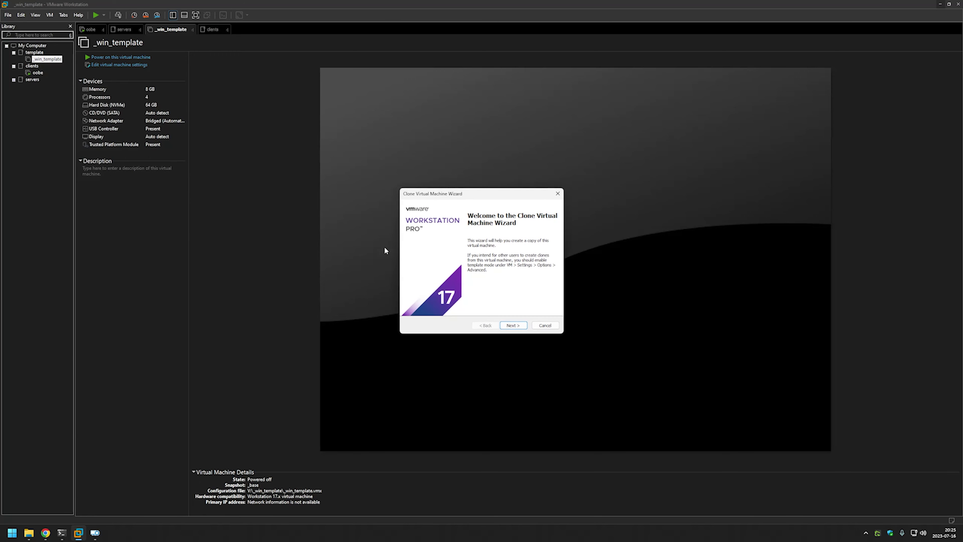
pyautogui.click(514, 325)
pyautogui.click(491, 275)
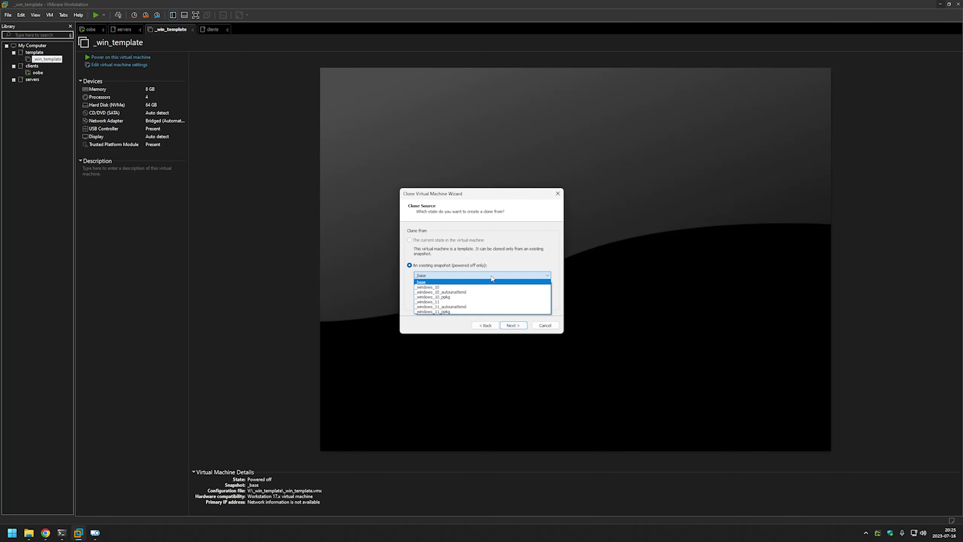
pyautogui.click(475, 297)
pyautogui.click(508, 326)
pyautogui.click(508, 326)
pyautogui.write('win10')
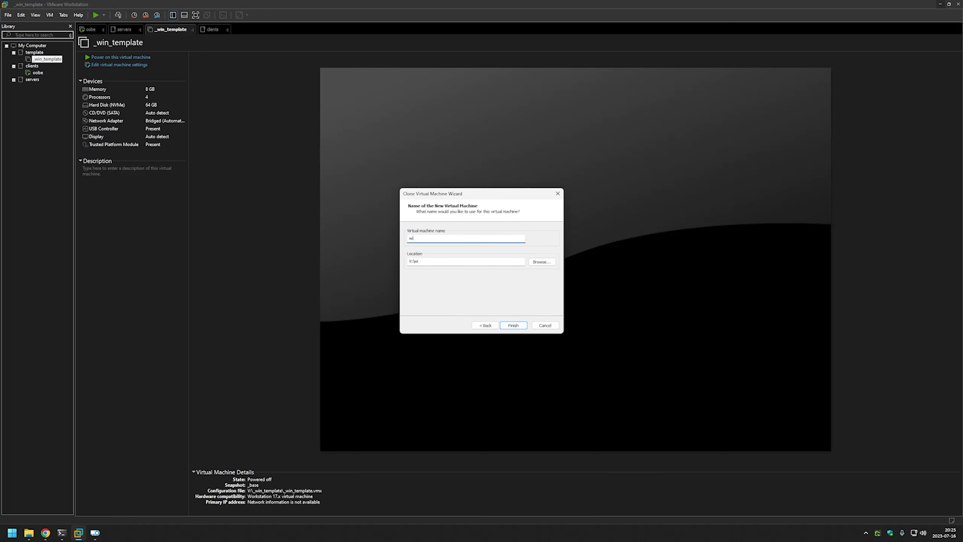
pyautogui.click(512, 326)
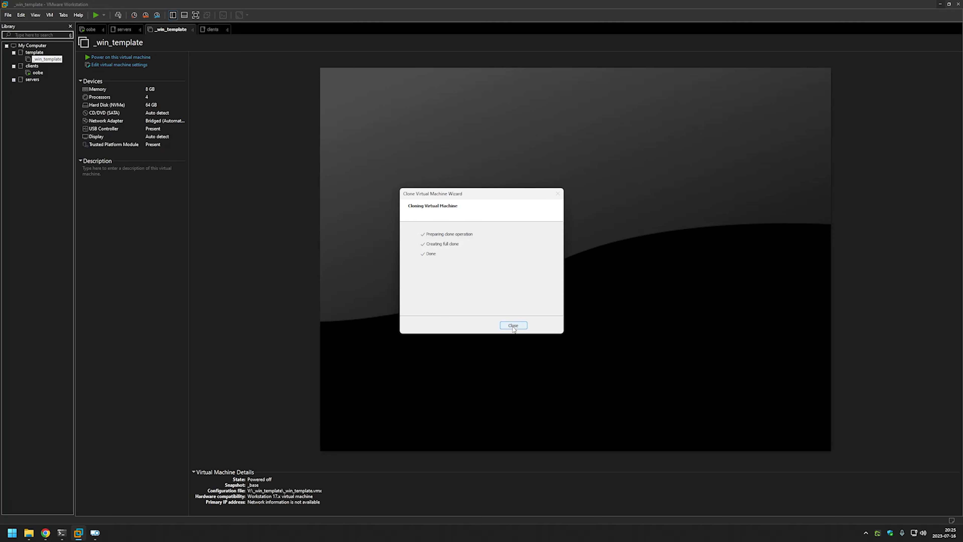
pyautogui.click(513, 326)
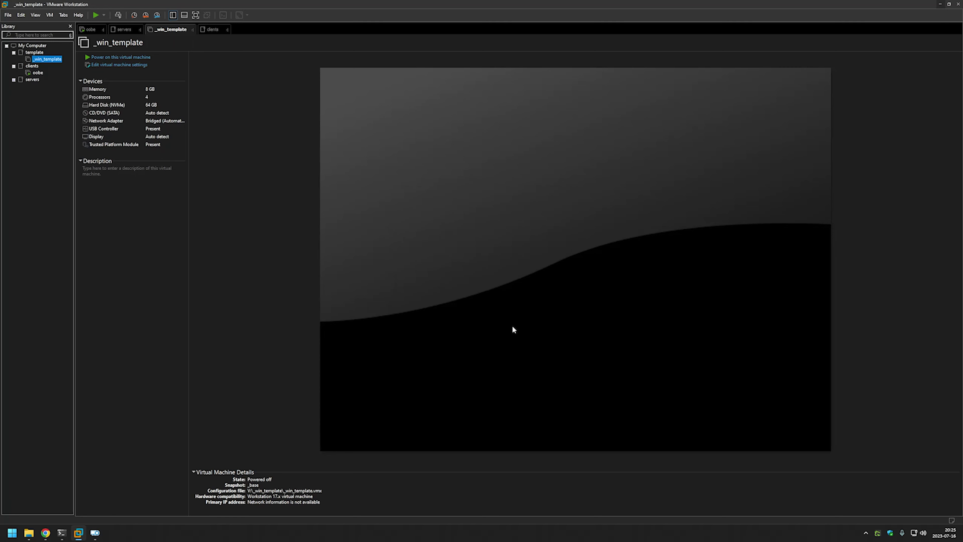
# Step: Power on the win10 clone, boot it from the Windows 10 installation media and release input back to the host
pyautogui.click(134, 57)
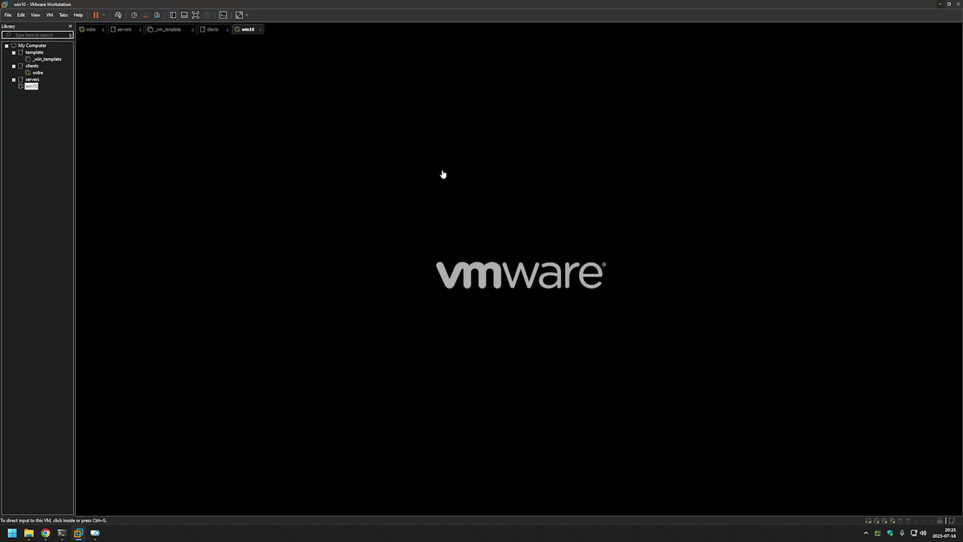
pyautogui.click(443, 175)
pyautogui.press('Return')
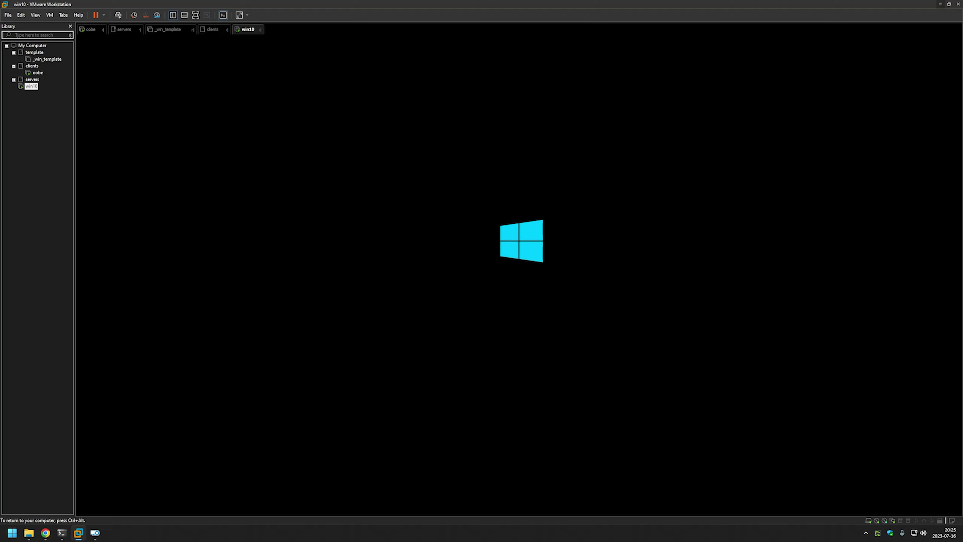
pyautogui.hotkey('ctrl', 'alt')
# Step: Create a full clone of _win_template from the _windows_11_ppkg snapshot and name it win11
pyautogui.rightClick(46, 59)
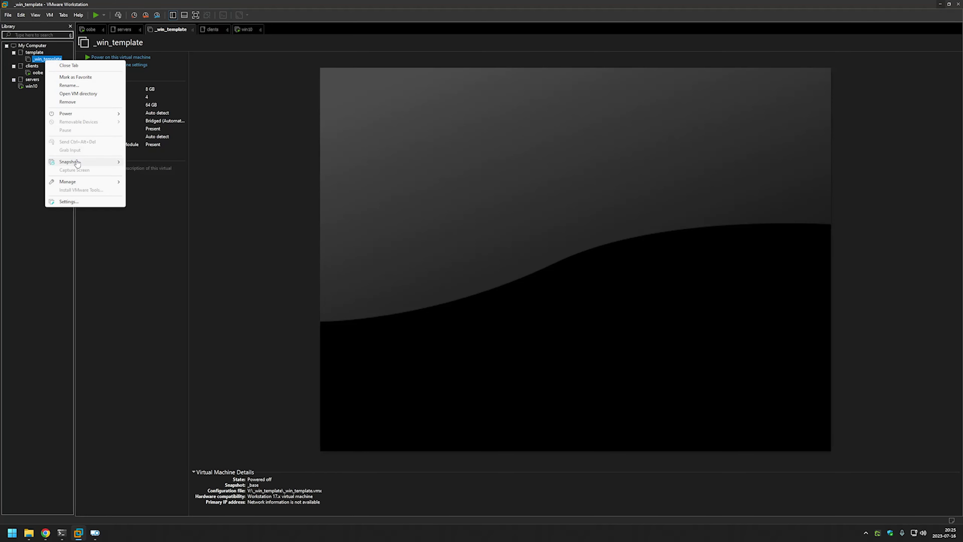
pyautogui.moveTo(75, 183)
pyautogui.click(149, 193)
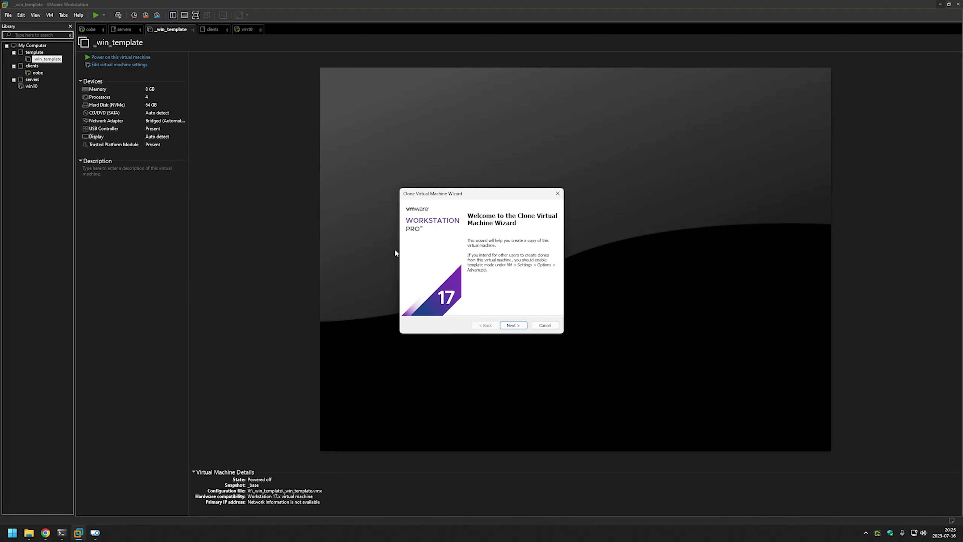
pyautogui.click(513, 325)
pyautogui.click(474, 275)
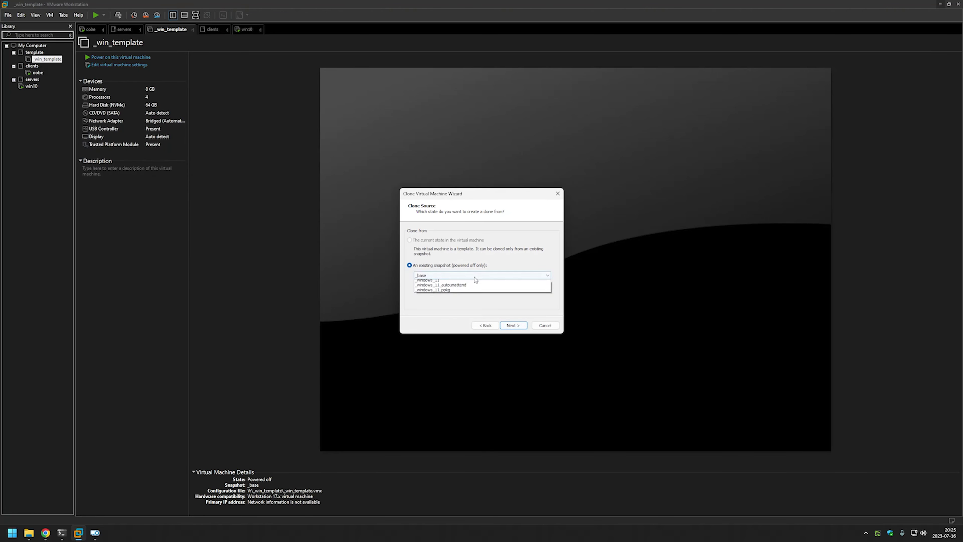
pyautogui.click(470, 302)
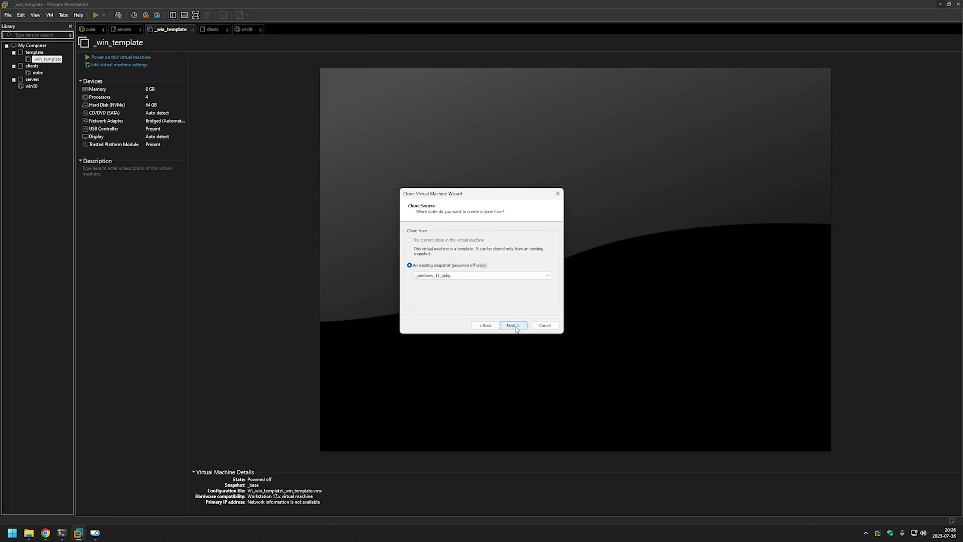
pyautogui.click(514, 326)
pyautogui.click(516, 328)
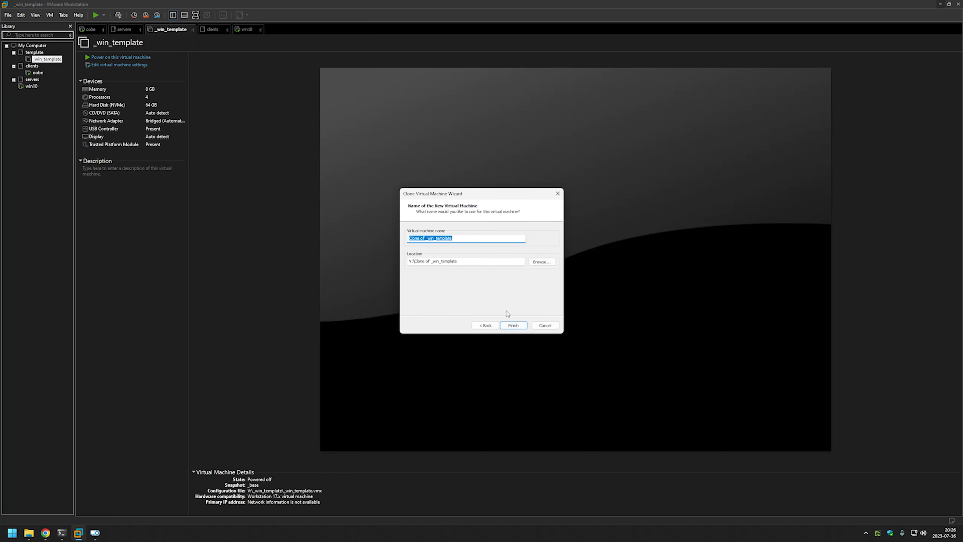
pyautogui.write('win11')
pyautogui.click(514, 325)
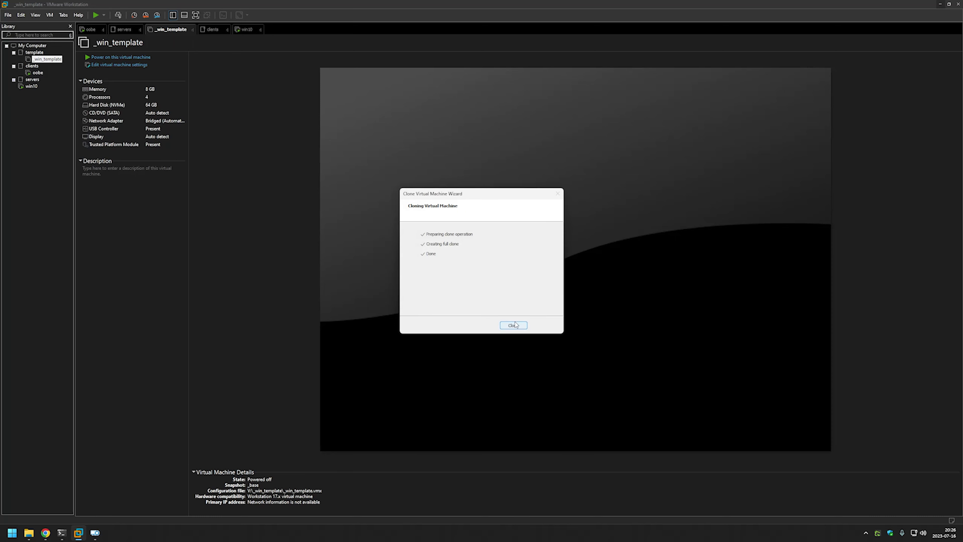
pyautogui.click(514, 325)
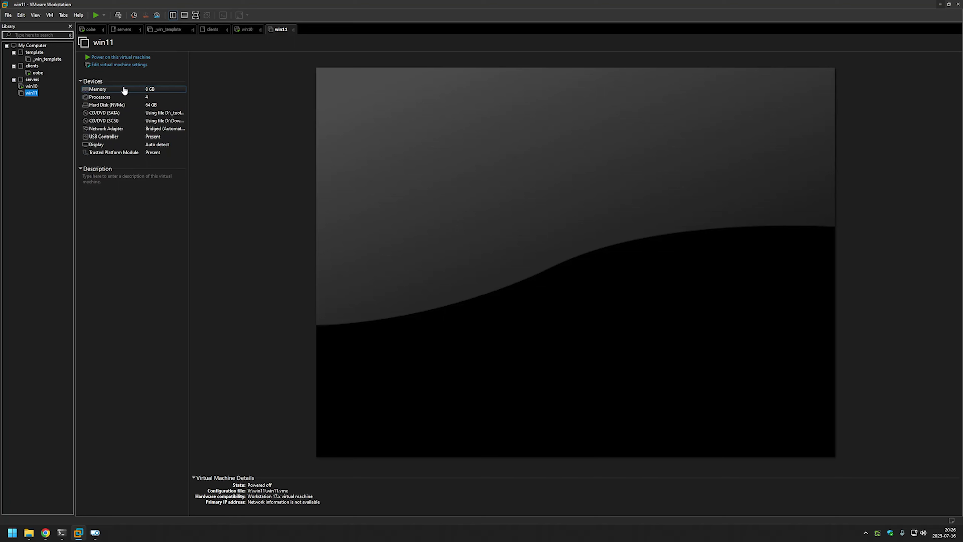
# Step: Power on the win11 clone, boot it from the Windows 11 installation media and release input back to the host
pyautogui.click(121, 59)
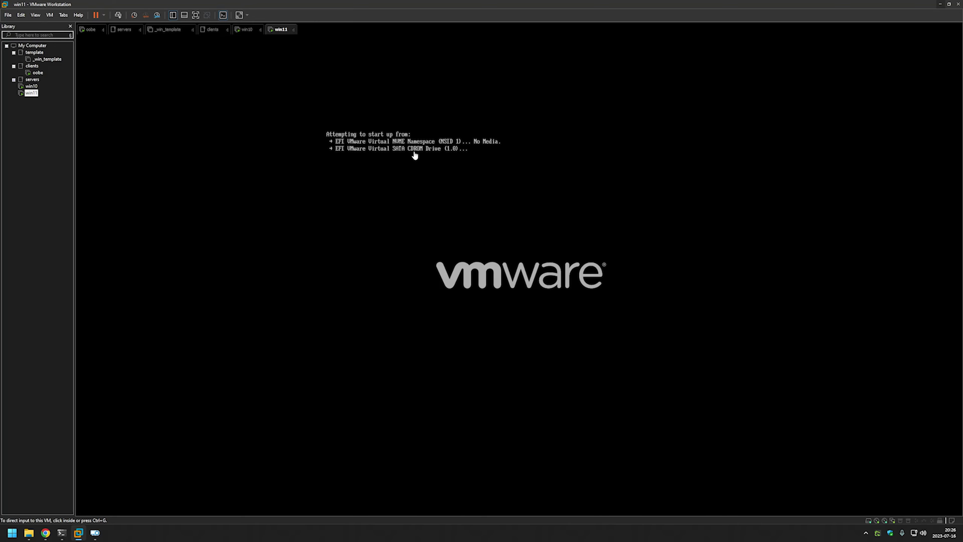
pyautogui.click(421, 215)
pyautogui.press('Return')
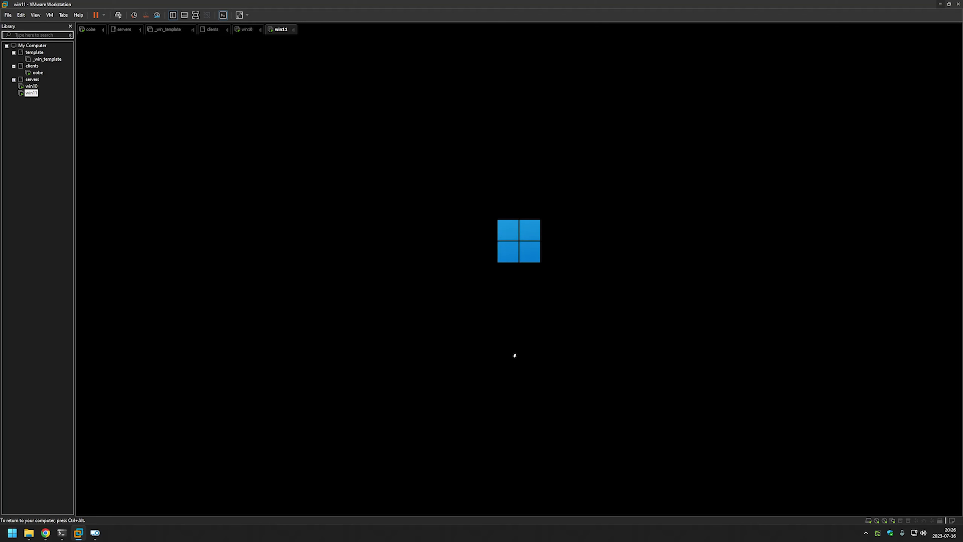
pyautogui.hotkey('ctrl', 'alt')
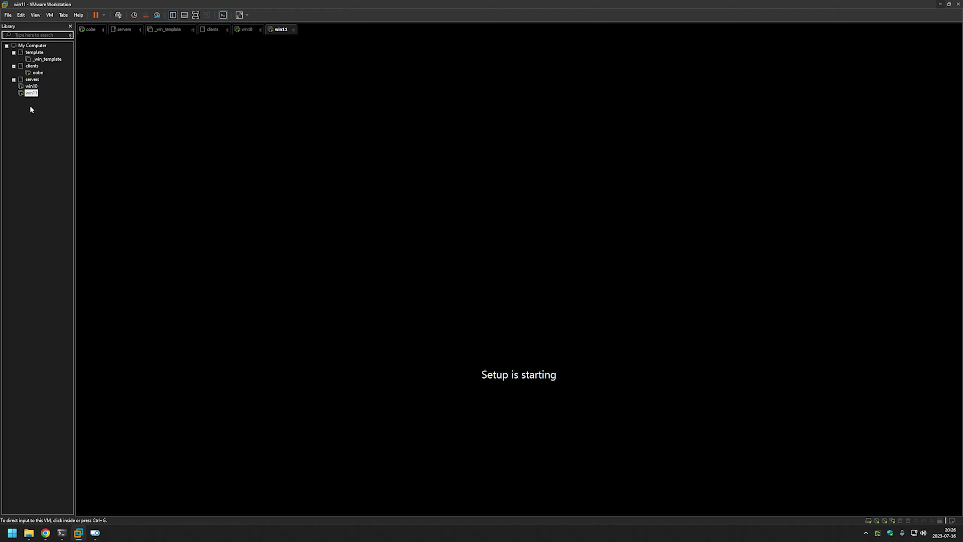
# Step: Check the progress of the automated Windows setup in the win10 and win11 virtual machines
pyautogui.click(31, 87)
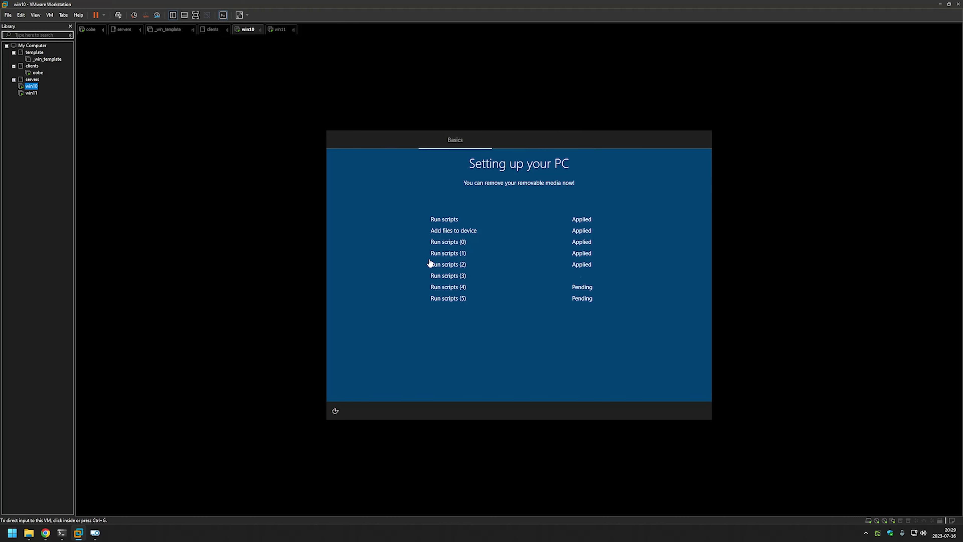
pyautogui.click(25, 95)
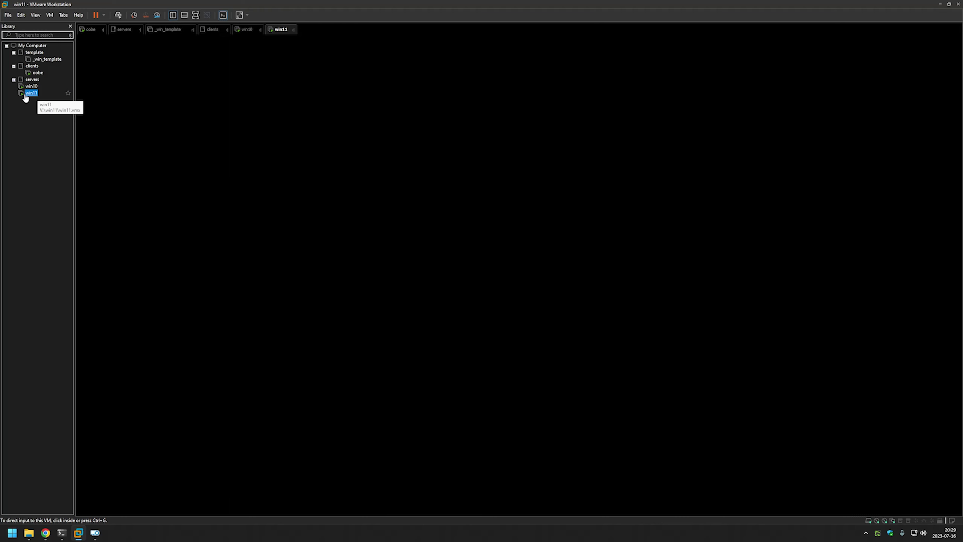
pyautogui.click(505, 219)
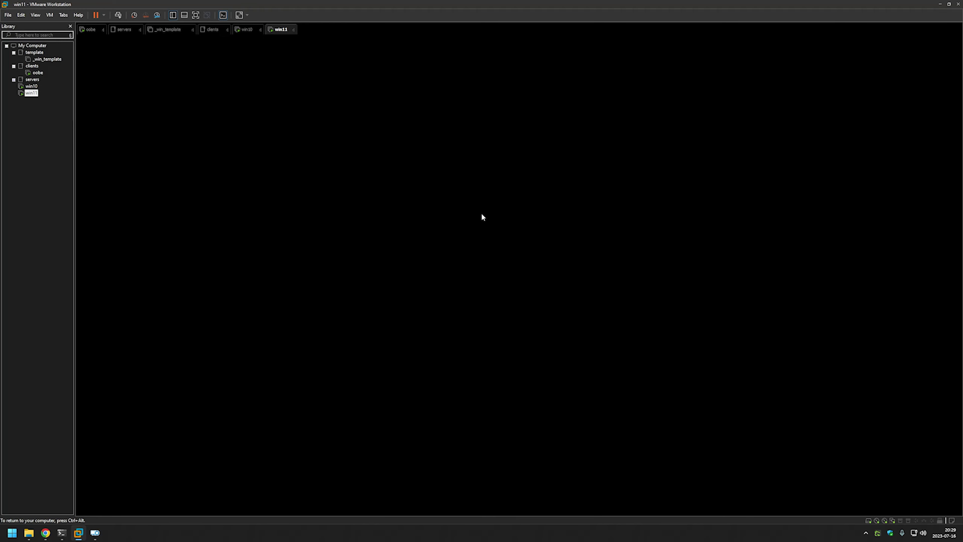
pyautogui.hotkey('ctrl', 'alt')
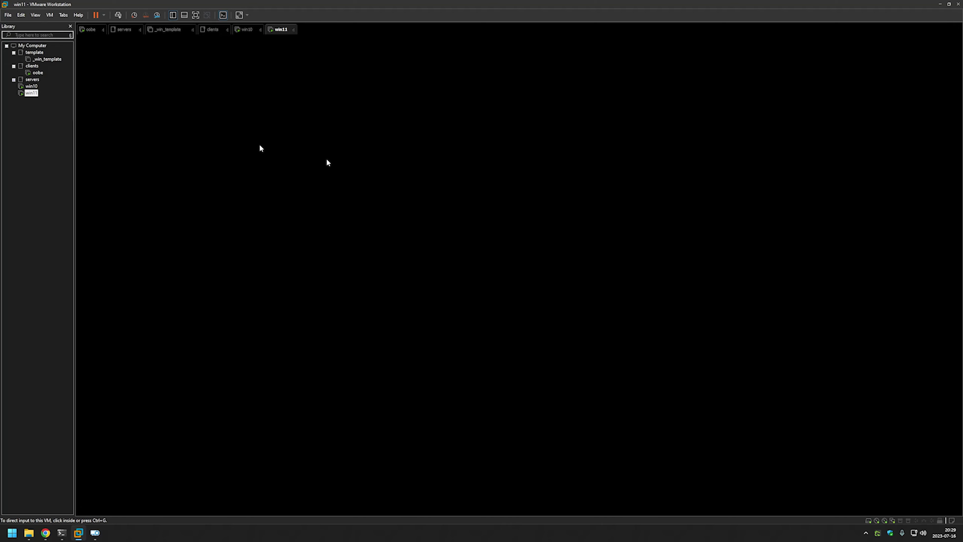
pyautogui.click(25, 87)
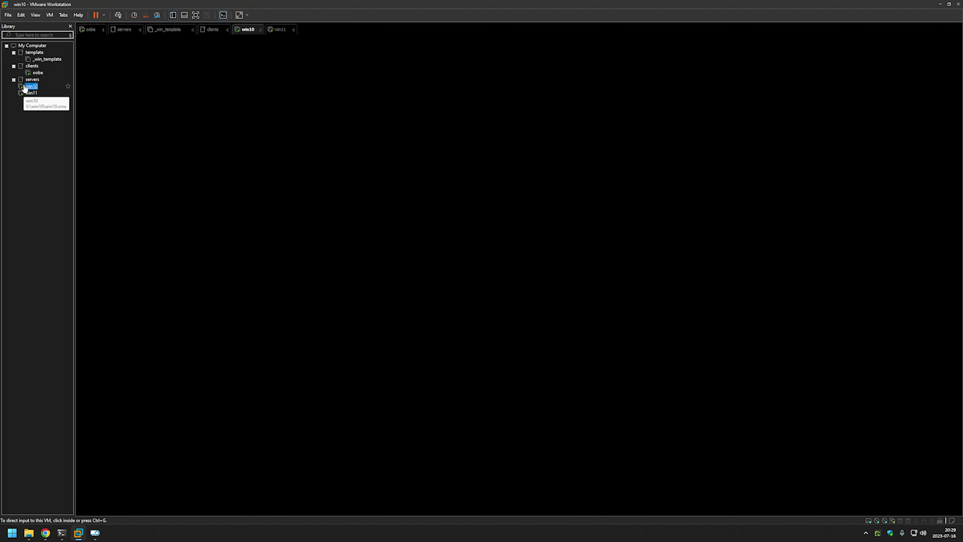